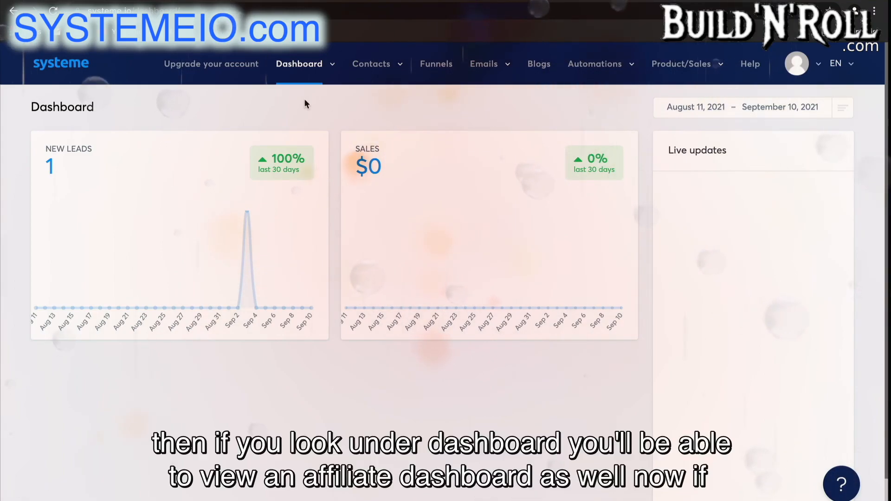
pyautogui.moveTo(329, 65)
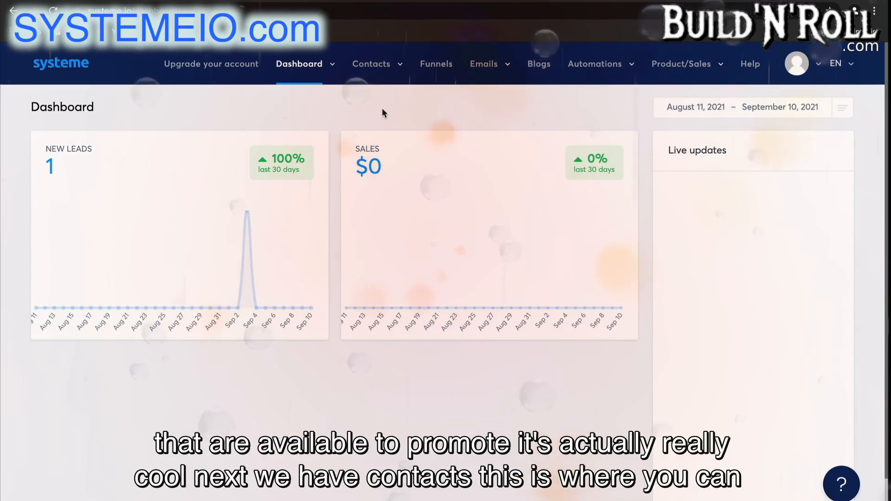
pyautogui.moveTo(384, 68)
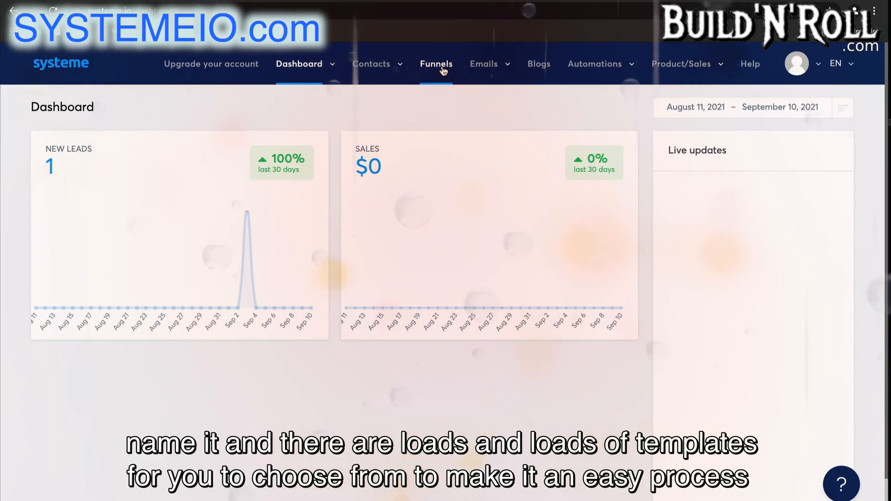
pyautogui.moveTo(480, 78)
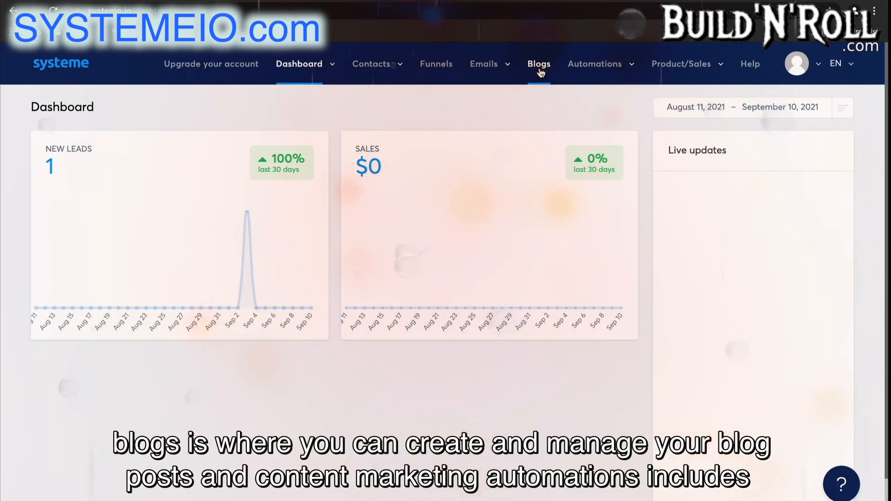
pyautogui.moveTo(561, 85)
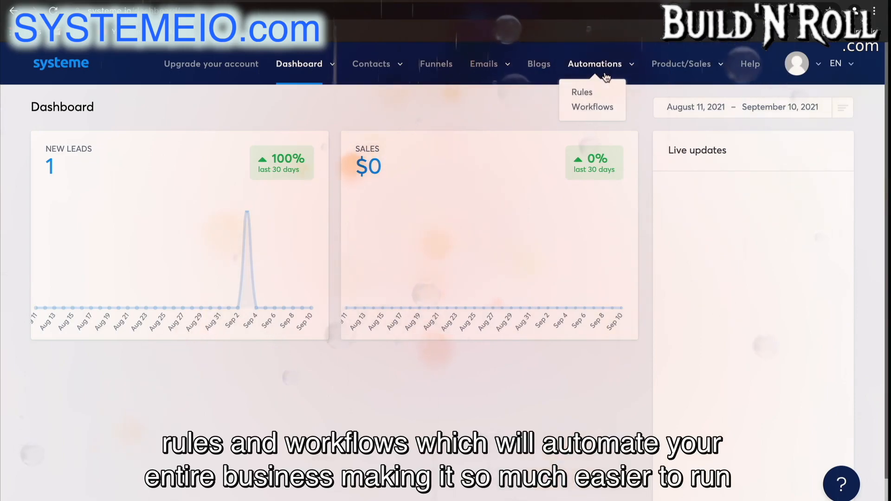
pyautogui.moveTo(666, 74)
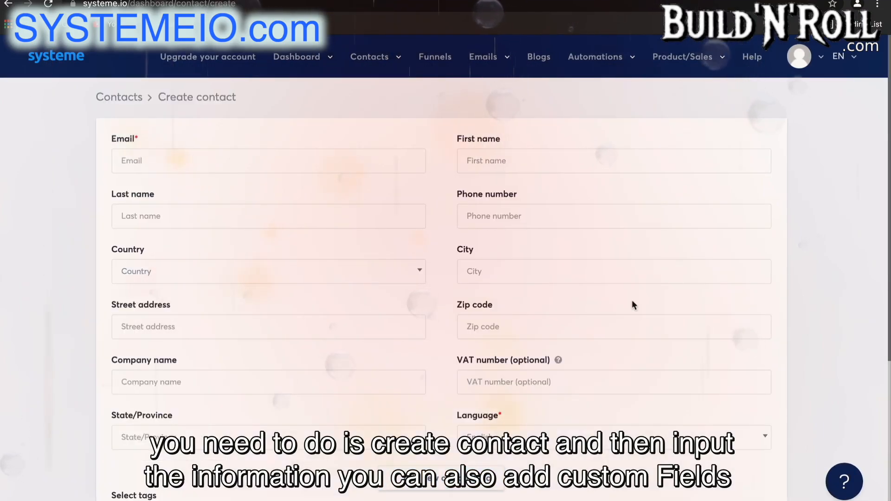
pyautogui.scroll(-2, 631, 300)
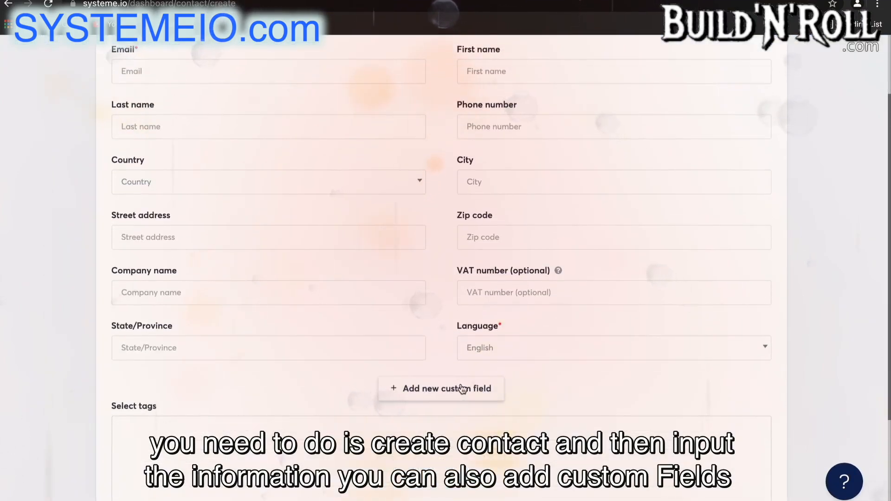
pyautogui.scroll(-3, 461, 389)
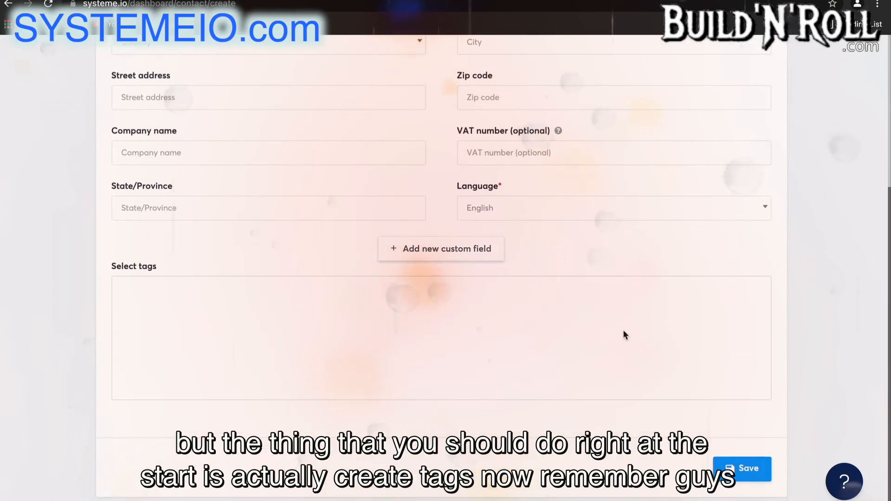
pyautogui.scroll(5, 623, 330)
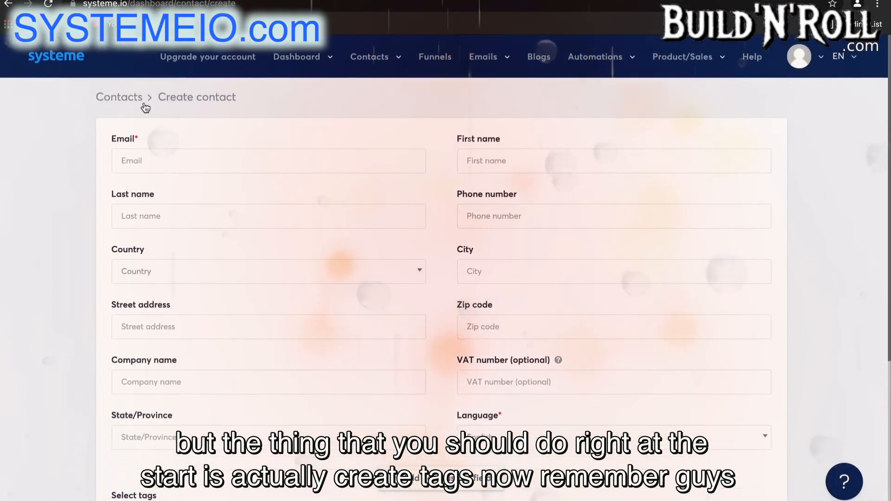
# Create a new contact tag named "Blog - leads"
pyautogui.moveTo(357, 72)
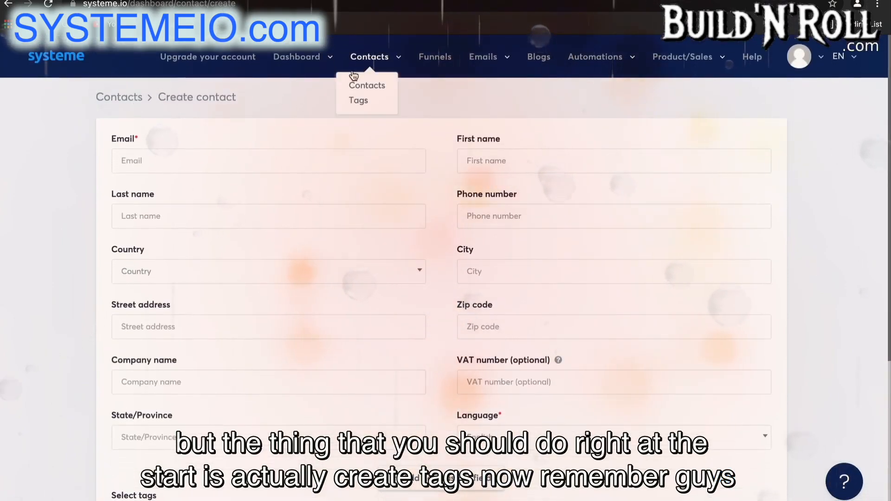
pyautogui.click(360, 102)
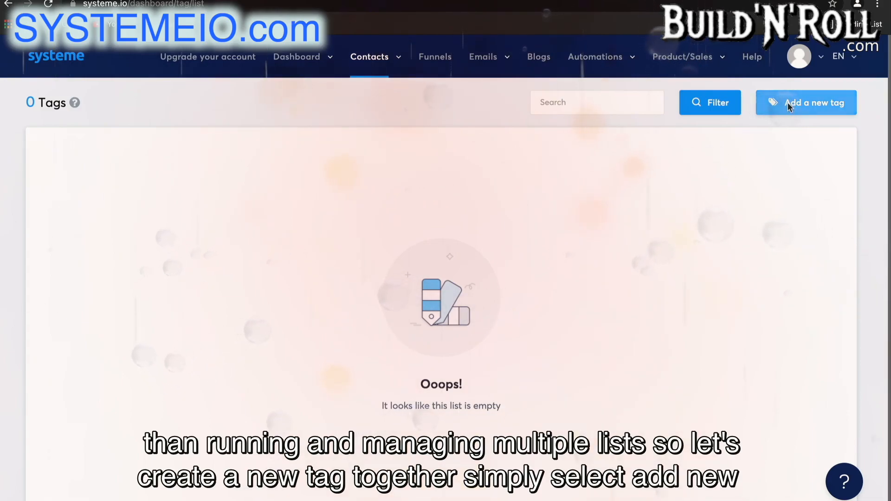
pyautogui.click(806, 102)
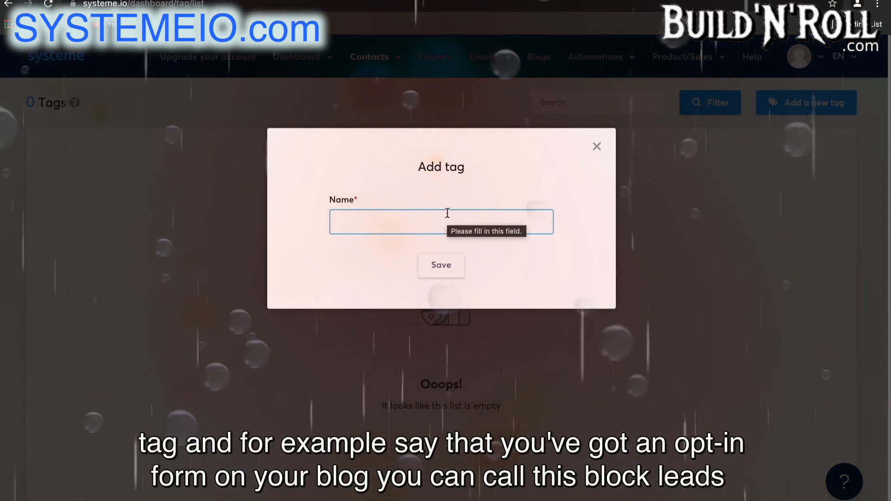
pyautogui.write('Blo')
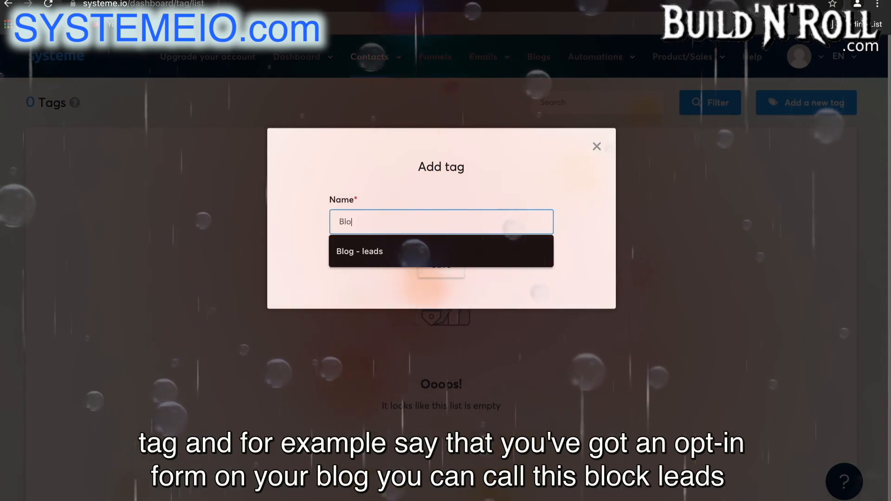
pyautogui.write('g - leads')
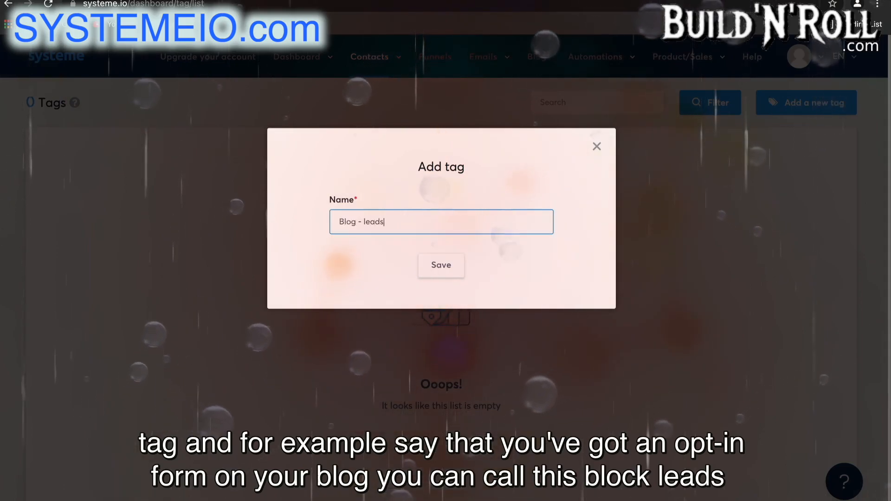
pyautogui.click(440, 270)
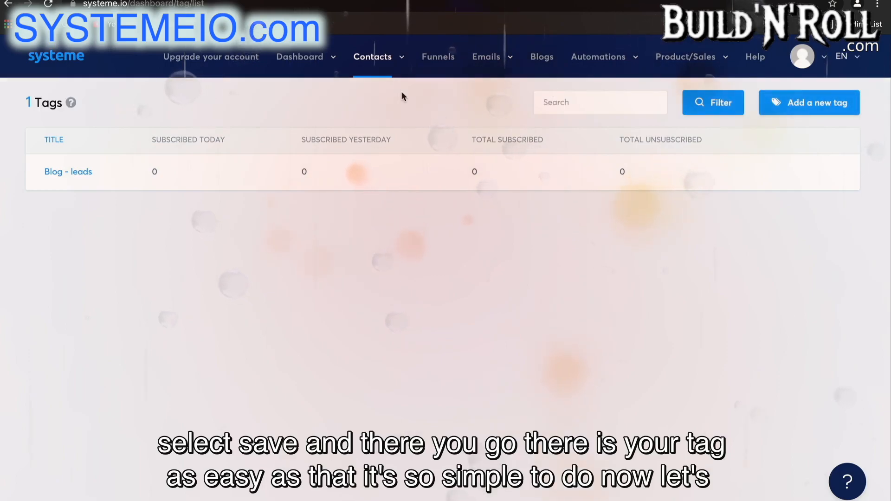
# Start a new contact from the contact list and fill in its e-mail address
pyautogui.moveTo(392, 59)
pyautogui.click(374, 88)
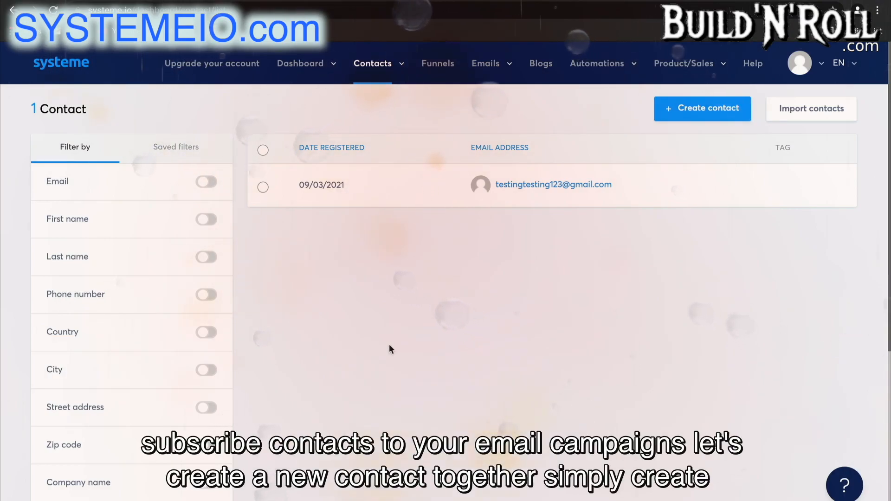
pyautogui.click(694, 112)
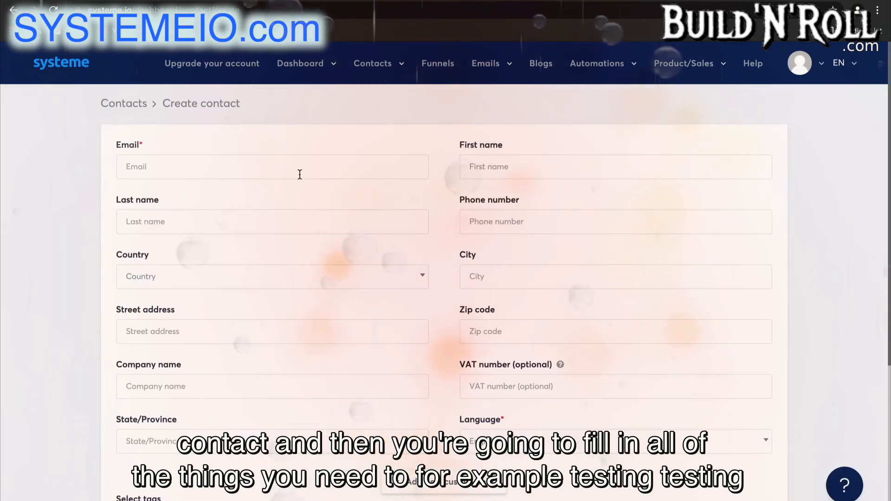
pyautogui.click(300, 176)
pyautogui.click(232, 196)
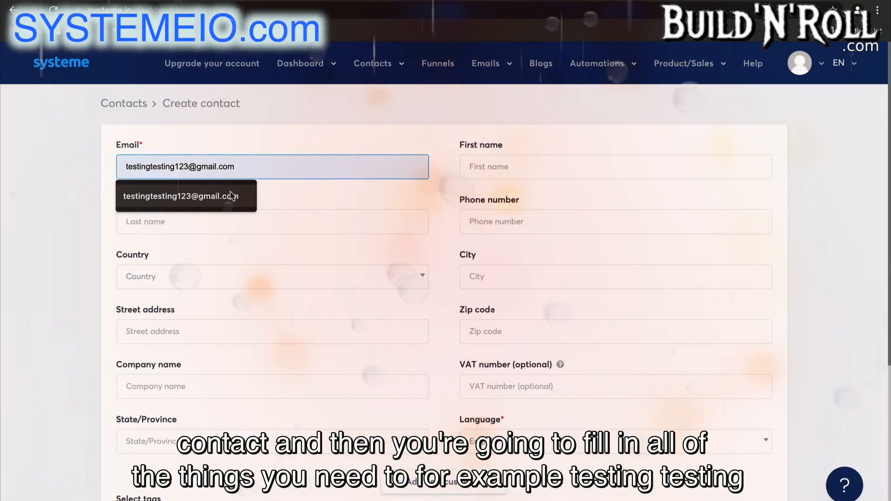
pyautogui.click(187, 167)
pyautogui.write('4')
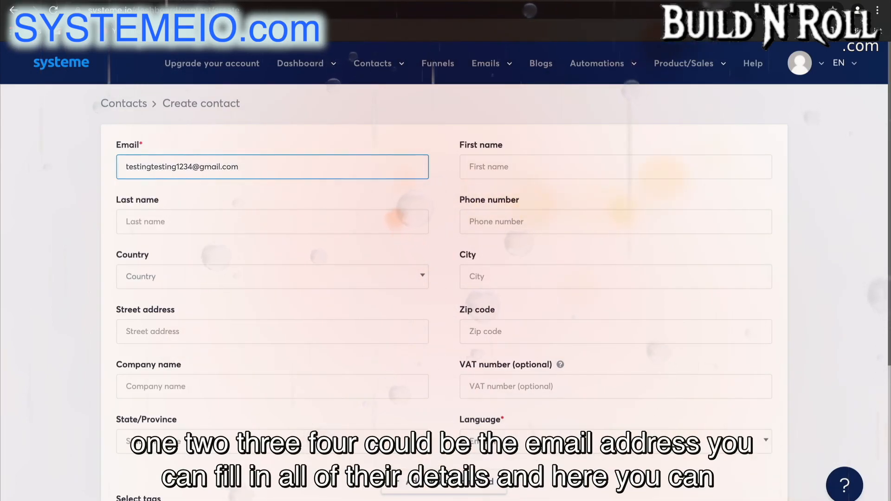
# Assign the "Blog - leads" tag to the new contact and save it
pyautogui.scroll(-3, 386, 335)
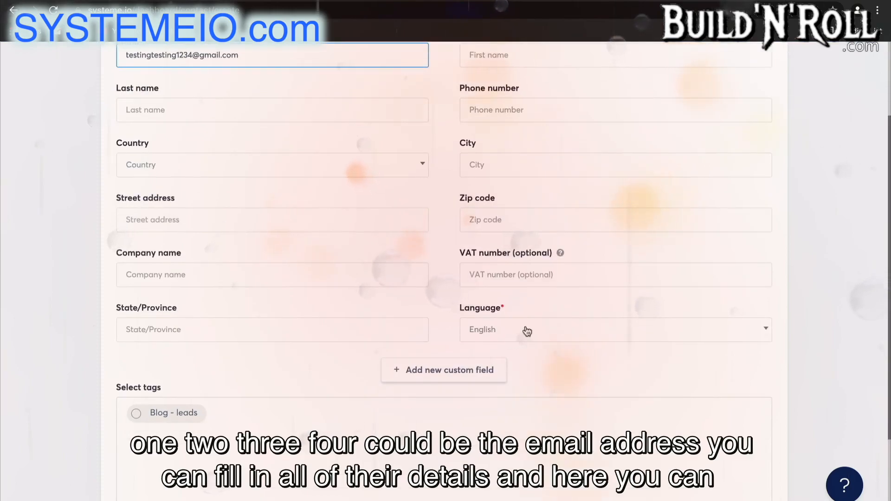
pyautogui.scroll(-2, 249, 416)
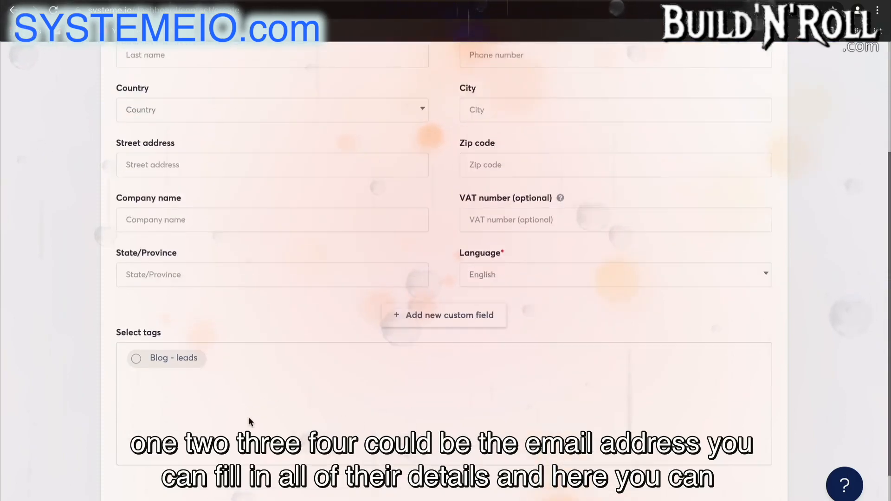
pyautogui.click(189, 340)
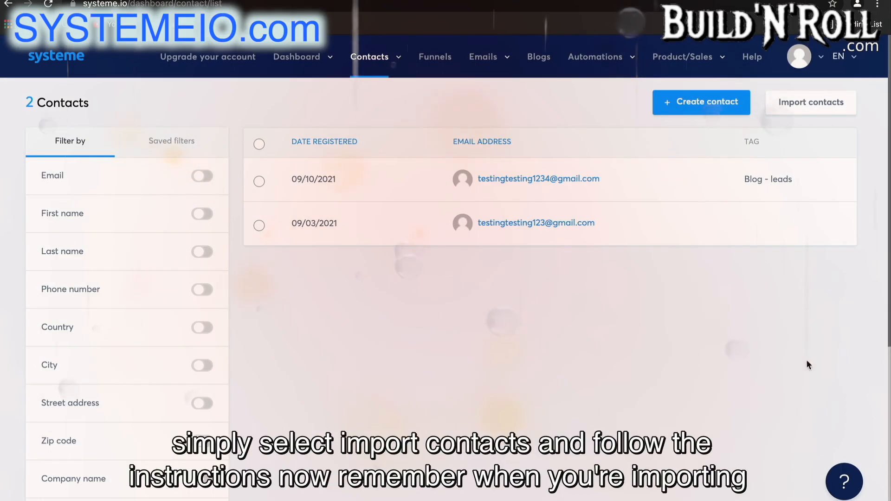
# Examine the contact import page, including its instructions and email campaign choices, and return to the contact list
pyautogui.click(812, 113)
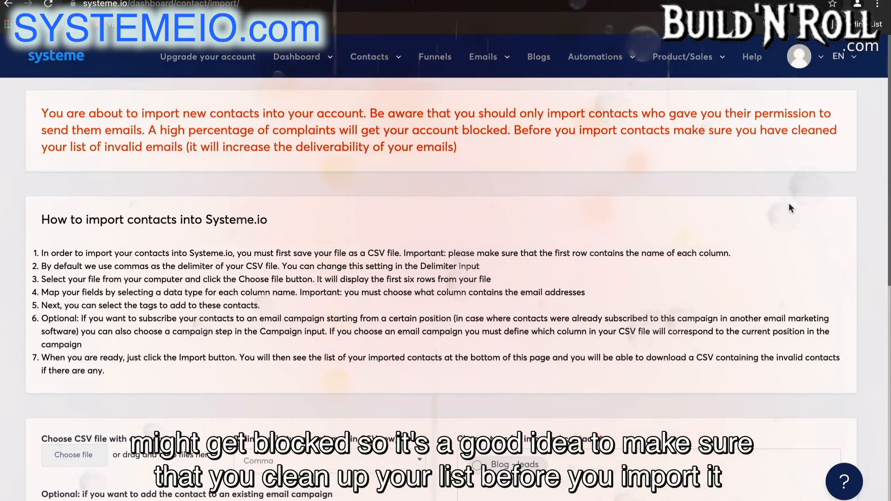
pyautogui.scroll(-3, 790, 207)
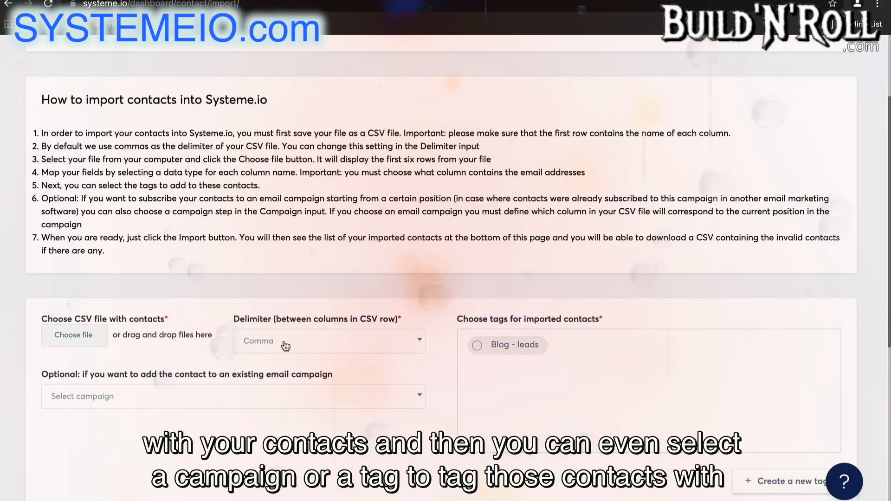
pyautogui.click(279, 400)
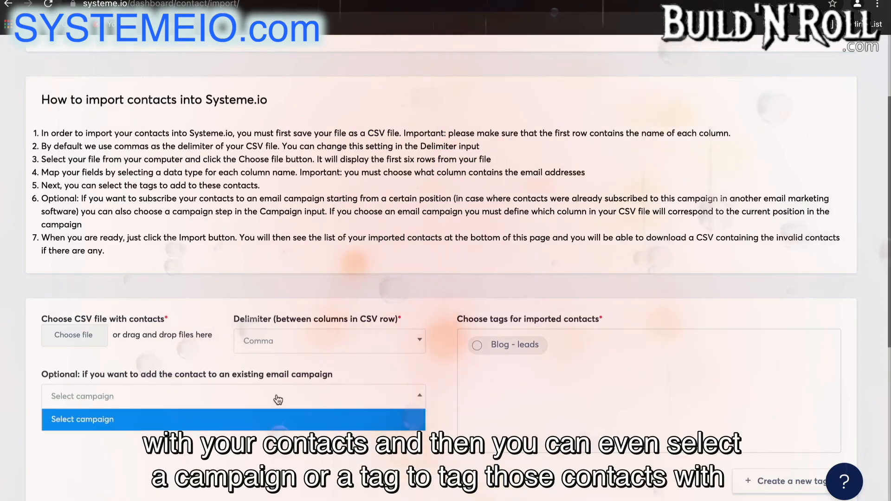
pyautogui.click(277, 426)
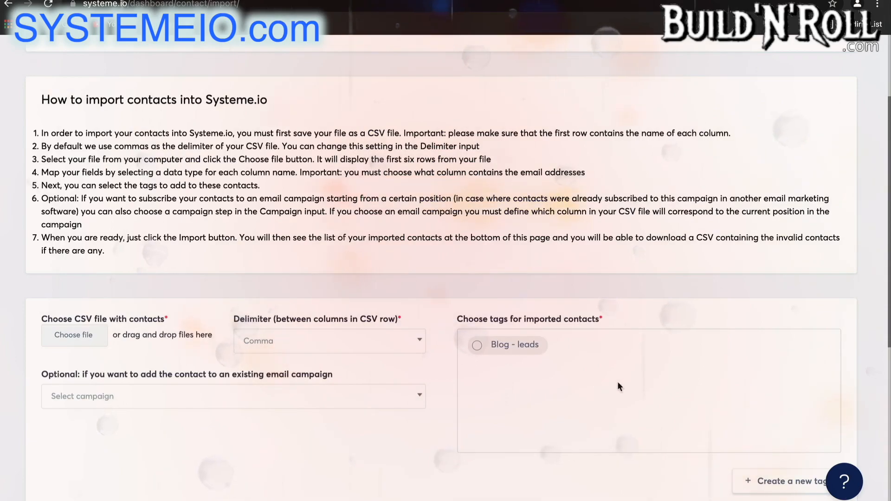
pyautogui.scroll(3, 603, 381)
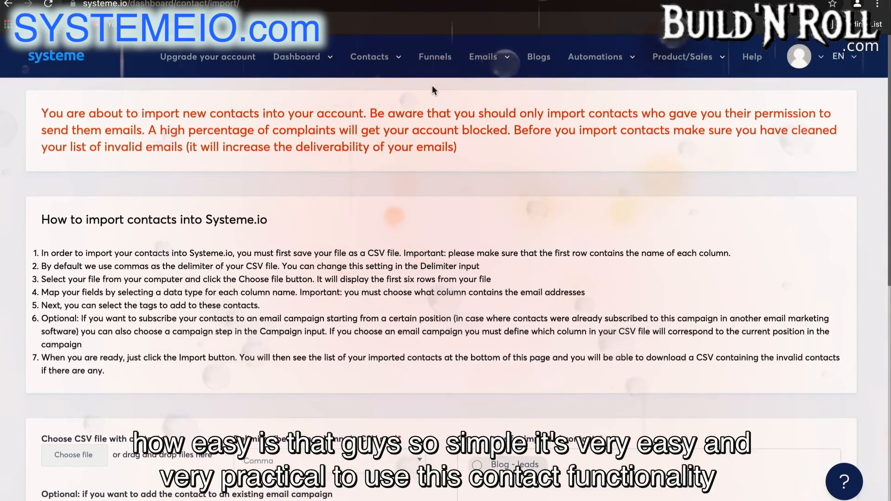
pyautogui.moveTo(387, 63)
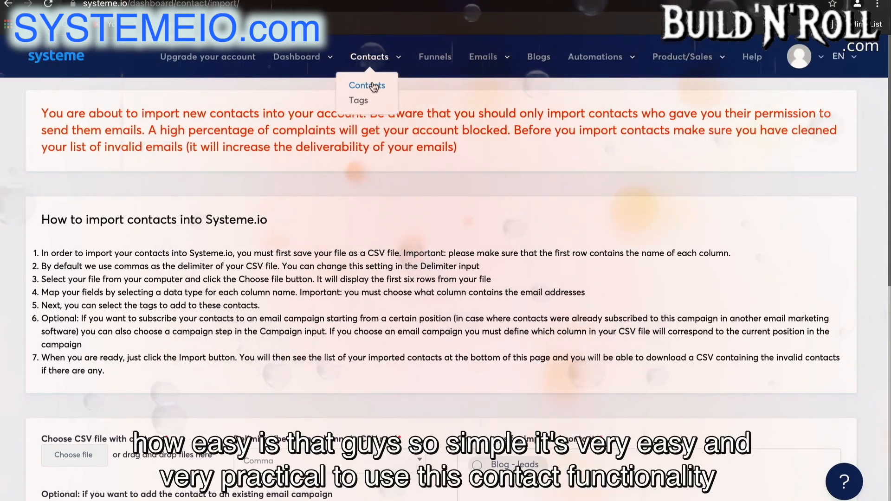
pyautogui.click(367, 85)
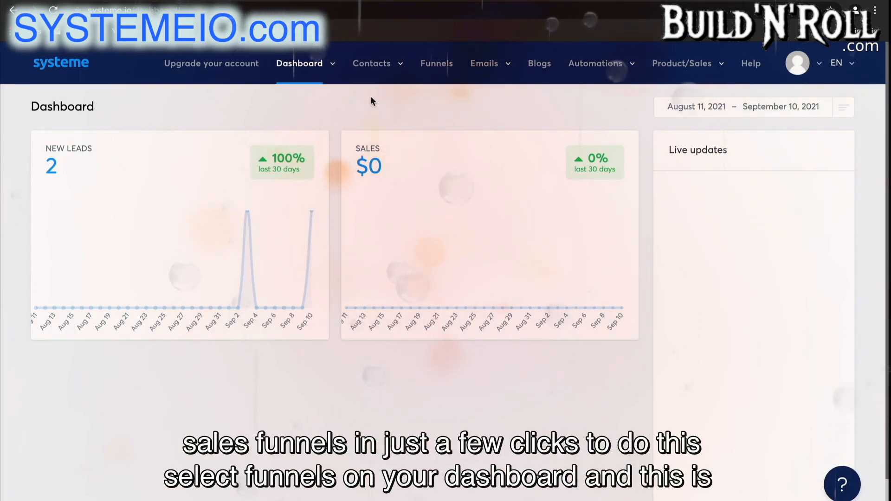
# Open the funnel list and view the options for filtering funnels by status
pyautogui.click(450, 65)
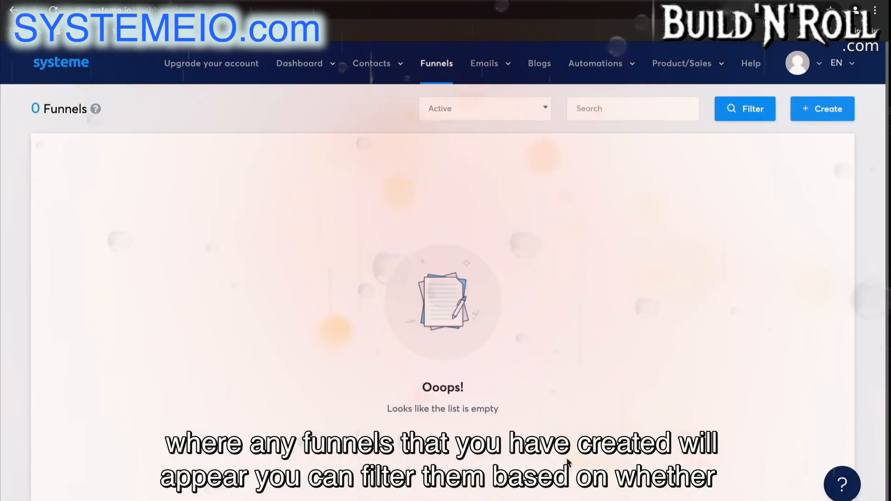
pyautogui.click(545, 116)
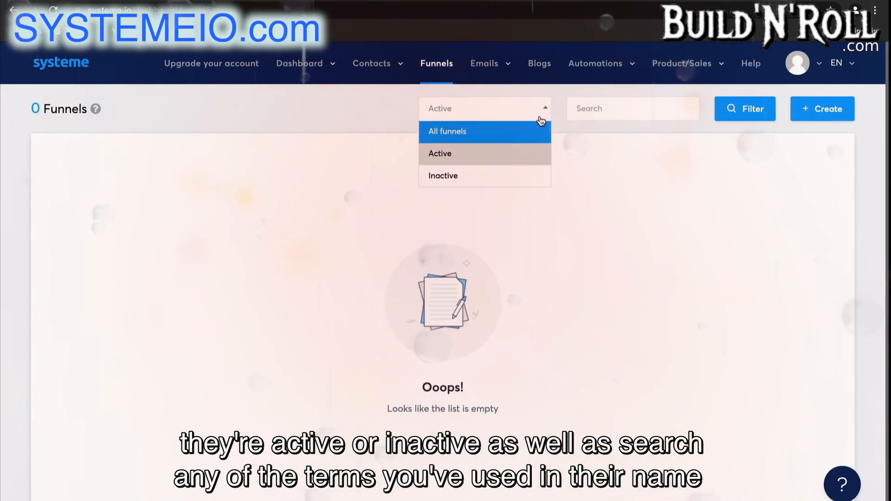
pyautogui.click(547, 115)
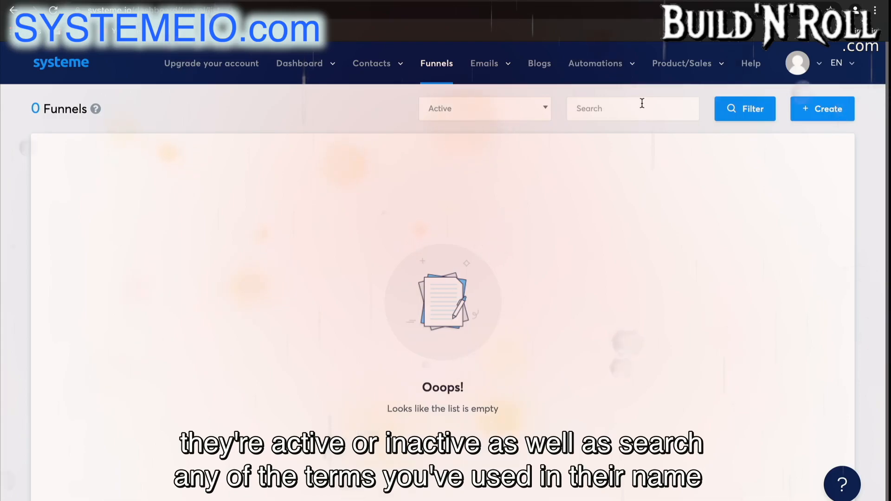
# Start a new funnel named "Test Funnel" and choose the Custom type for building it from scratch
pyautogui.click(830, 114)
pyautogui.click(494, 203)
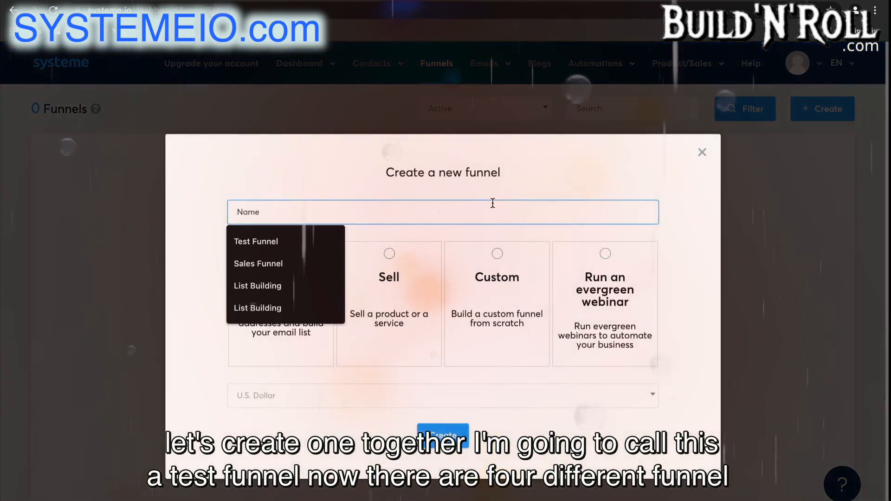
pyautogui.write('Test Funnel')
pyautogui.click(260, 244)
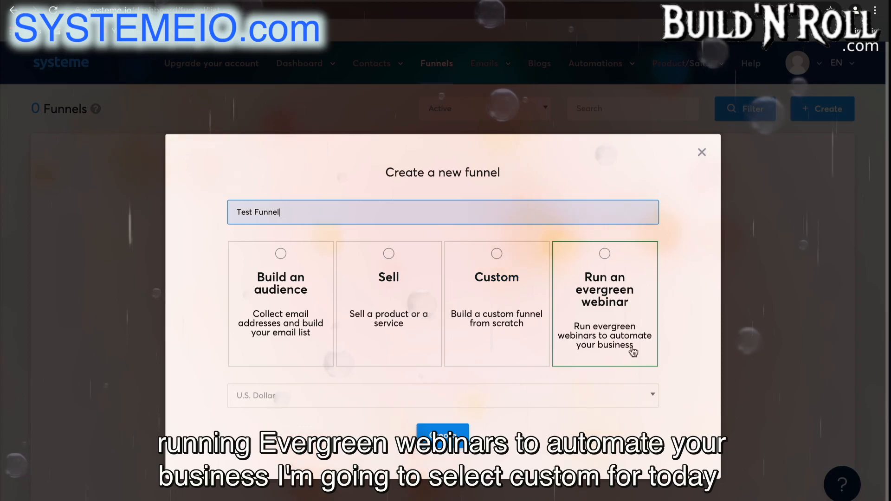
pyautogui.click(499, 330)
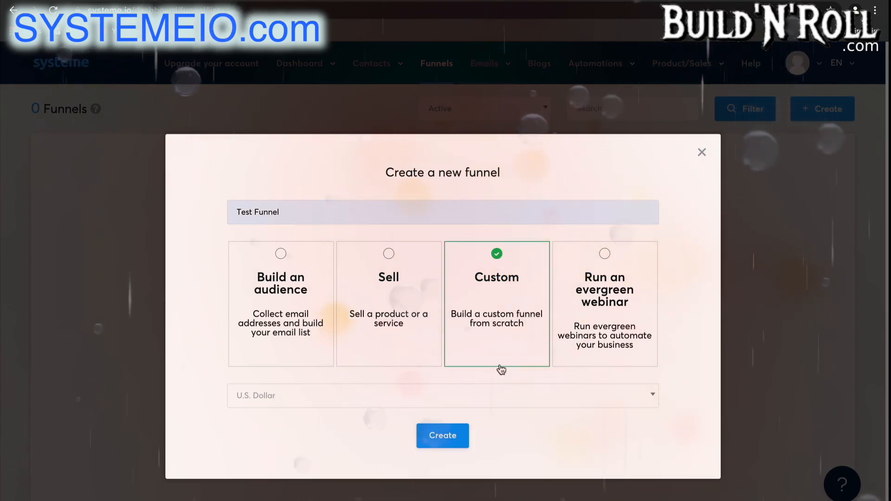
# Browse the available currencies, keep U.S. Dollar for the funnel, create it and dismiss the notification
pyautogui.click(516, 401)
pyautogui.scroll(-3, 477, 341)
pyautogui.scroll(-5, 478, 340)
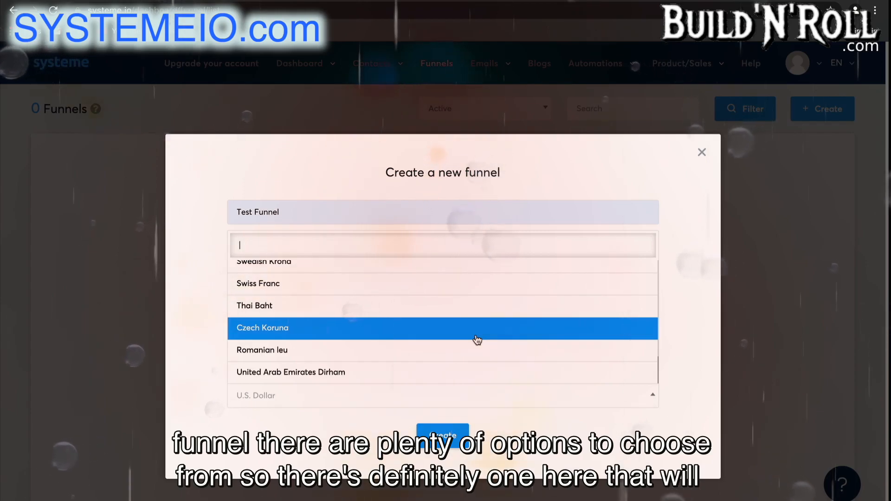
pyautogui.scroll(8, 478, 340)
pyautogui.click(444, 272)
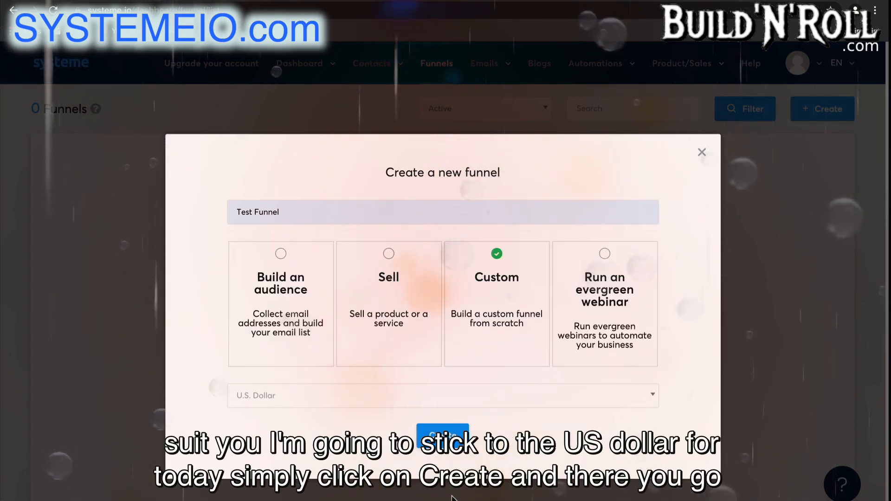
pyautogui.click(442, 435)
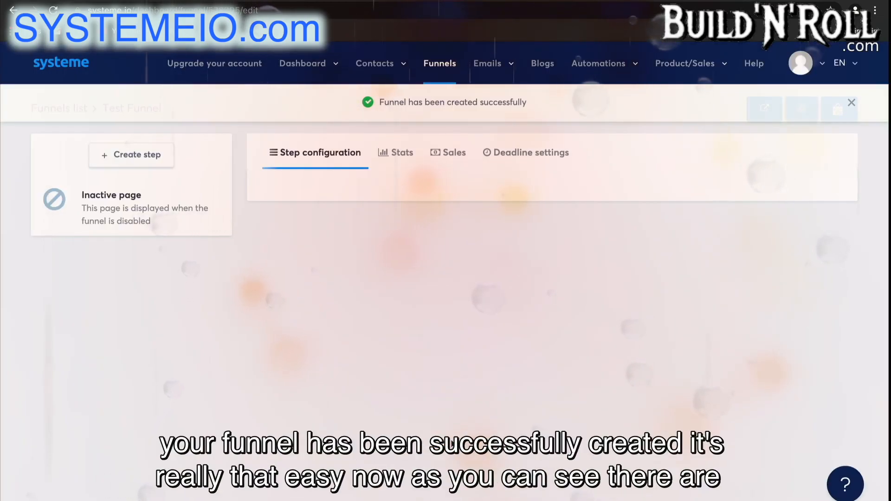
pyautogui.click(852, 104)
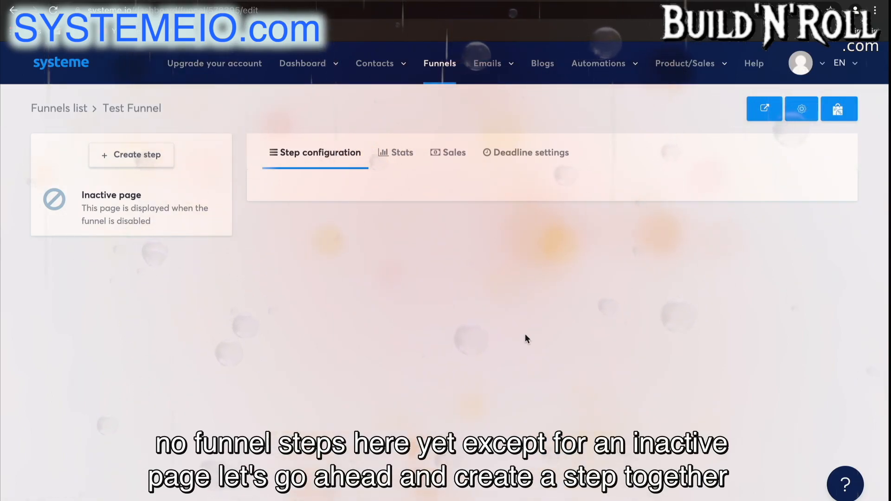
# Add a funnel step named "Squeeze page" with the step type Squeeze page and save it
pyautogui.click(156, 158)
pyautogui.write('Squeeze page')
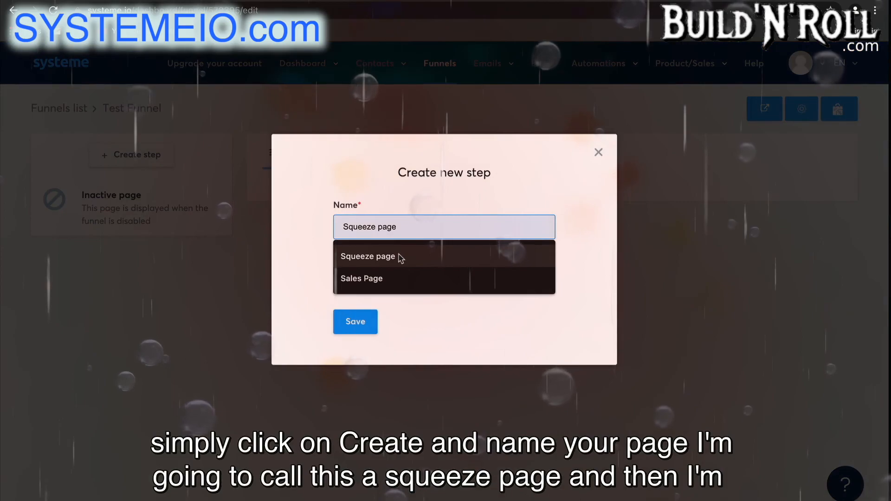
pyautogui.click(399, 255)
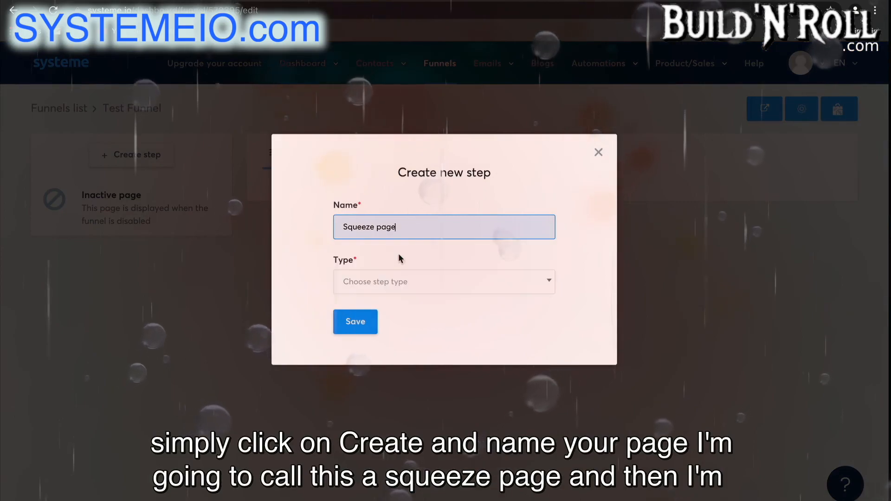
pyautogui.click(412, 284)
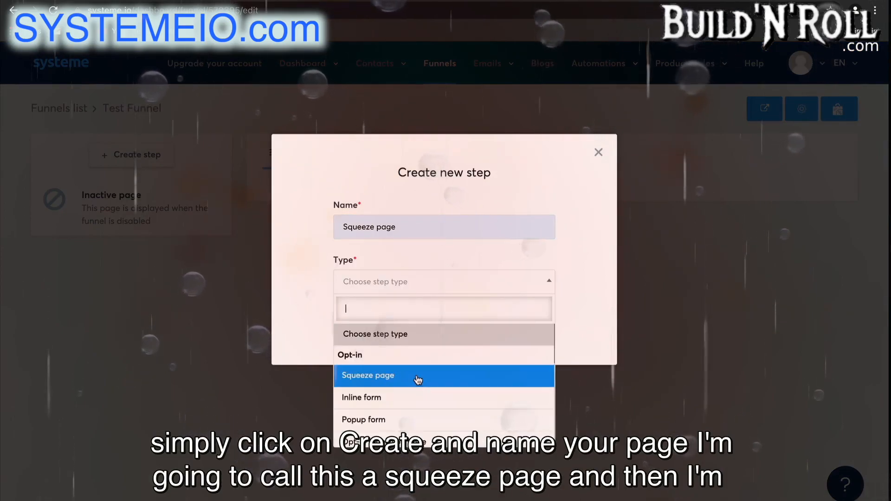
pyautogui.click(417, 376)
pyautogui.click(358, 325)
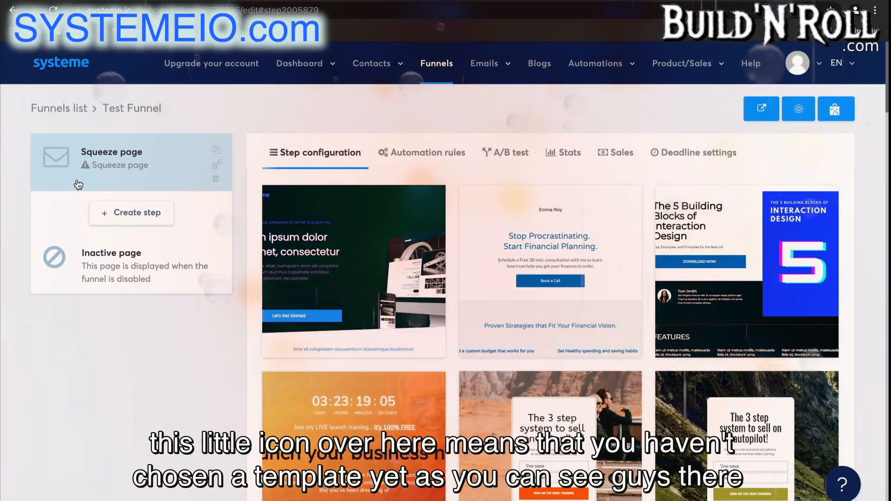
# Browse the squeeze page templates and select the "8 week online program" template with the woman's portrait
pyautogui.scroll(-15, 679, 384)
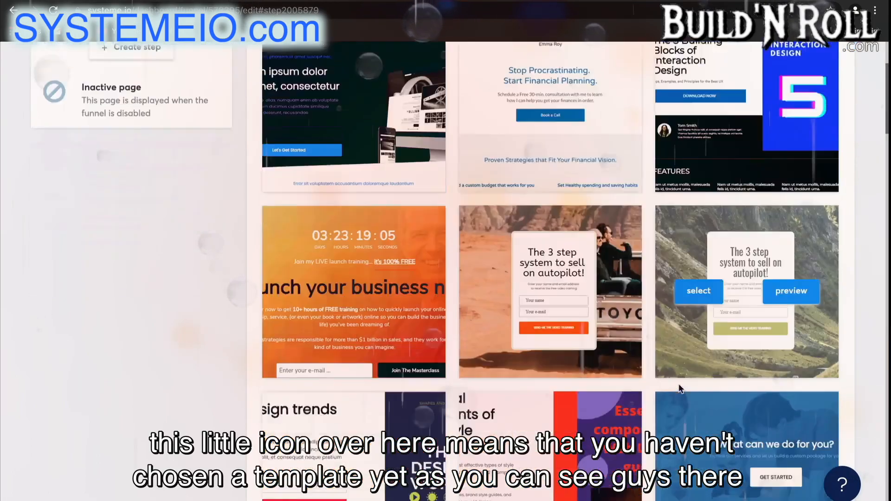
pyautogui.scroll(-20, 680, 389)
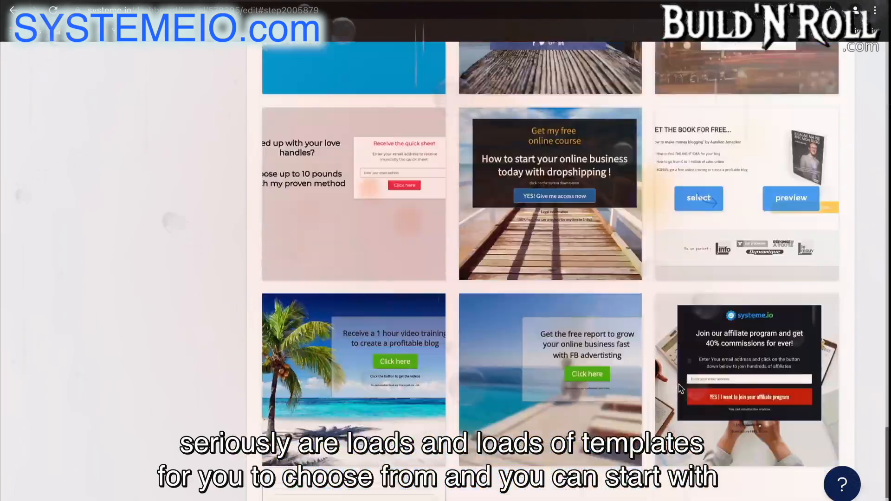
pyautogui.scroll(-3, 680, 389)
pyautogui.moveTo(342, 391)
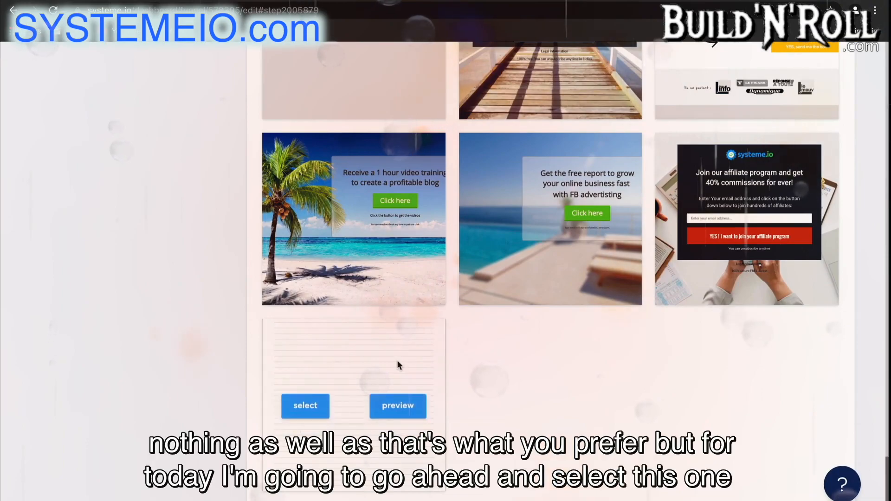
pyautogui.scroll(5, 628, 409)
pyautogui.scroll(8, 629, 412)
pyautogui.moveTo(707, 227)
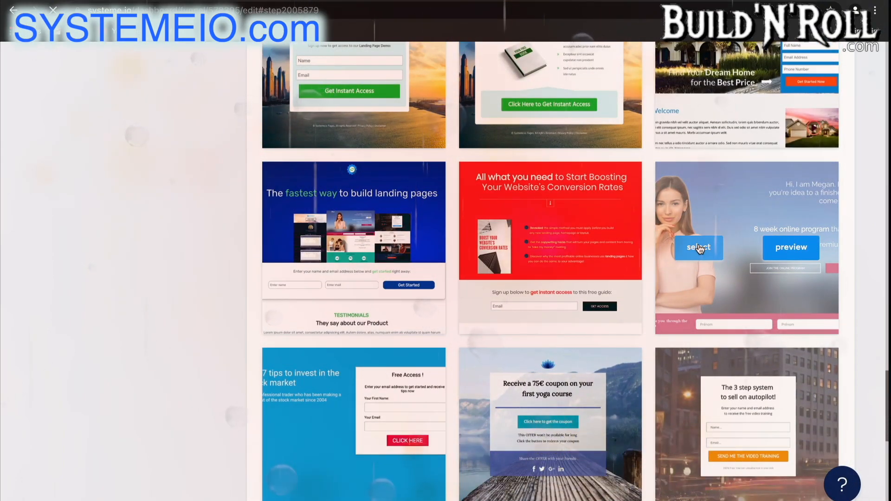
pyautogui.click(699, 248)
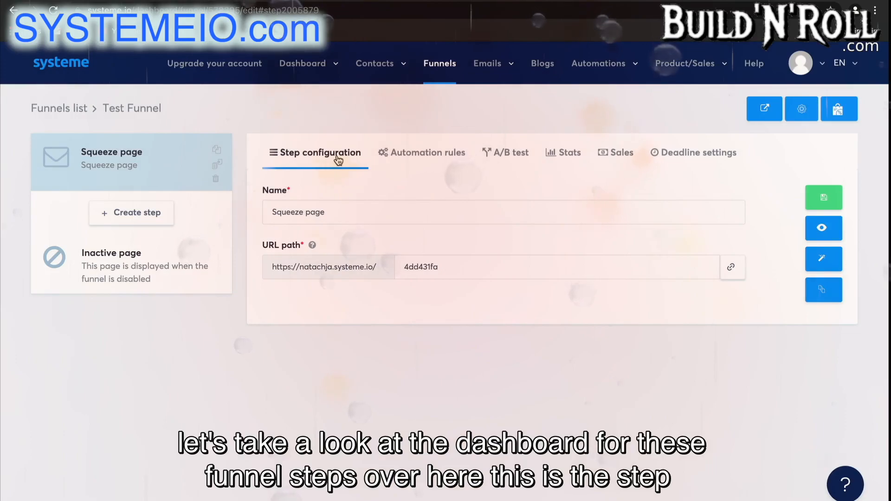
# Copy the squeeze page's link and review its automation rules, A/B test, stats, sales and deadline settings
pyautogui.click(398, 214)
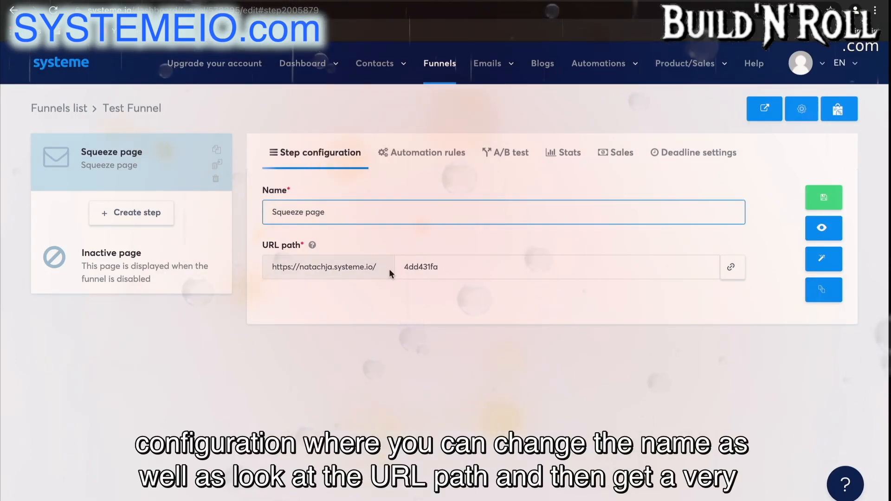
pyautogui.click(731, 274)
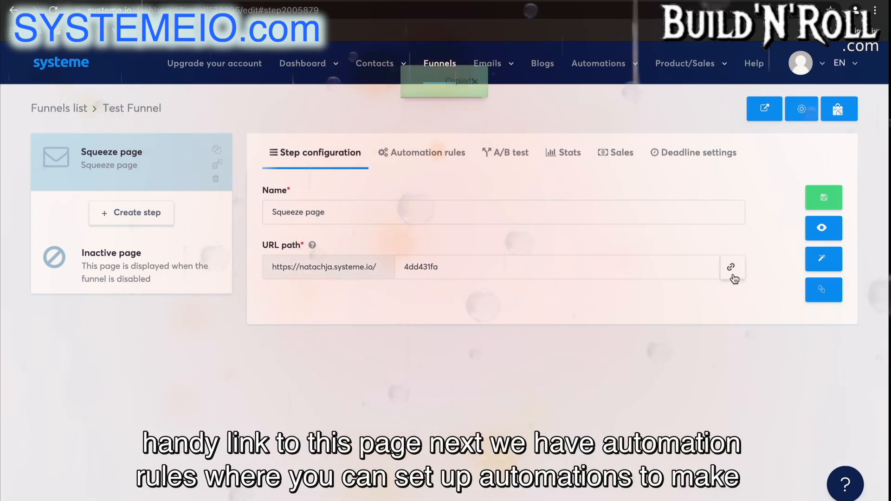
pyautogui.click(445, 166)
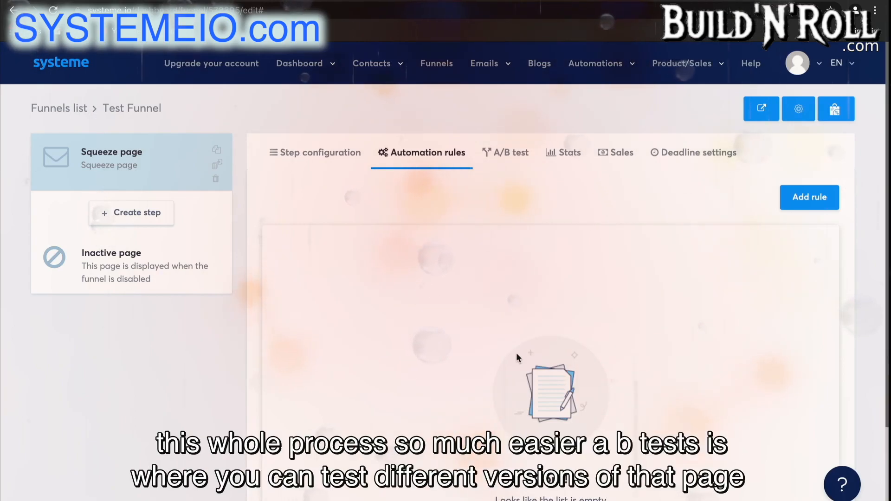
pyautogui.click(514, 160)
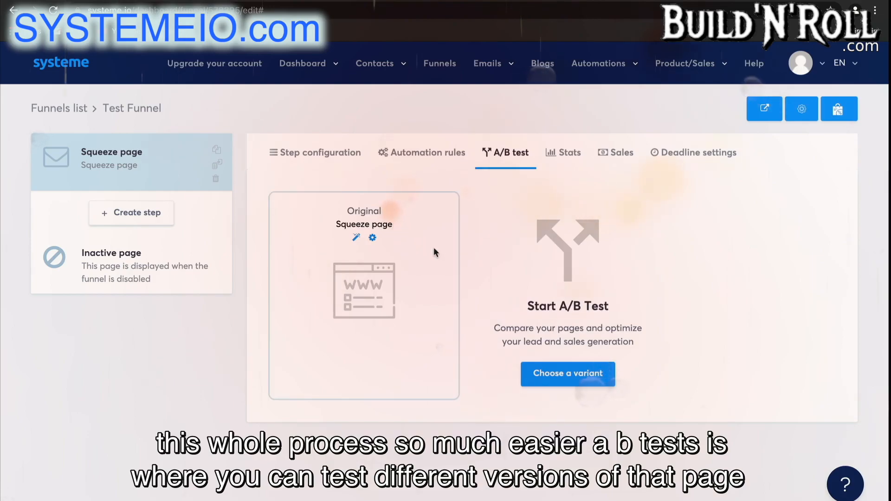
pyautogui.click(570, 155)
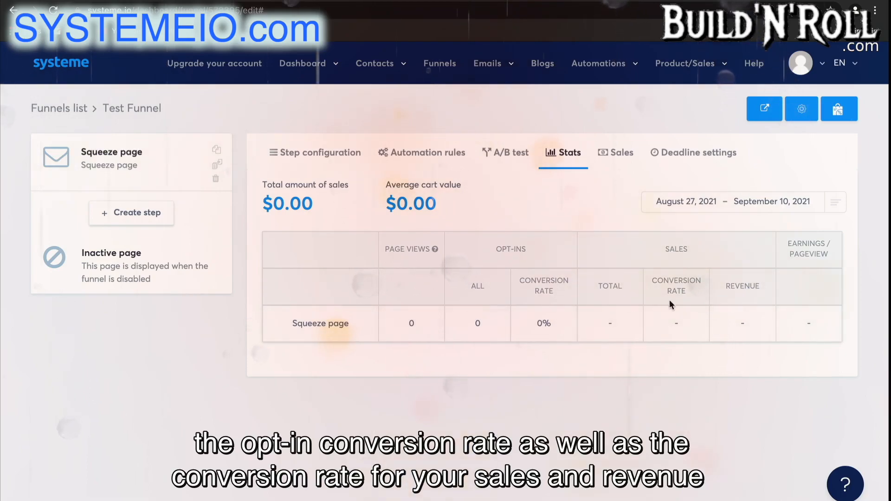
pyautogui.click(622, 154)
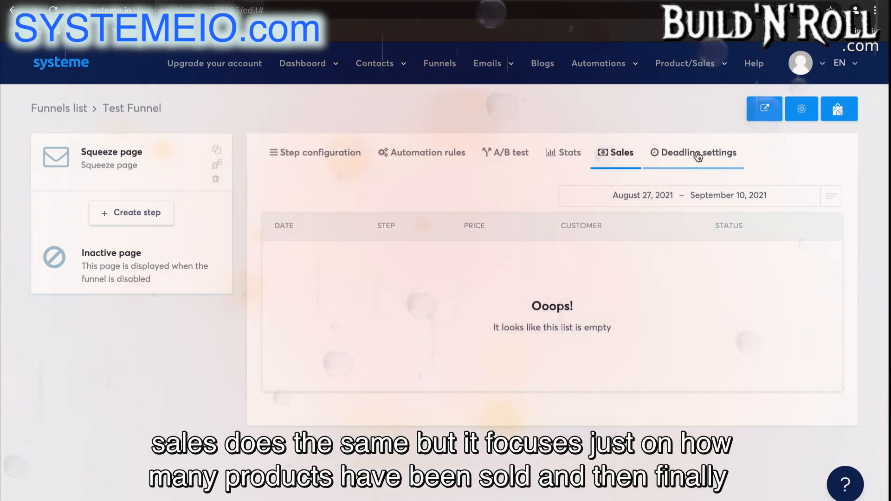
pyautogui.click(698, 154)
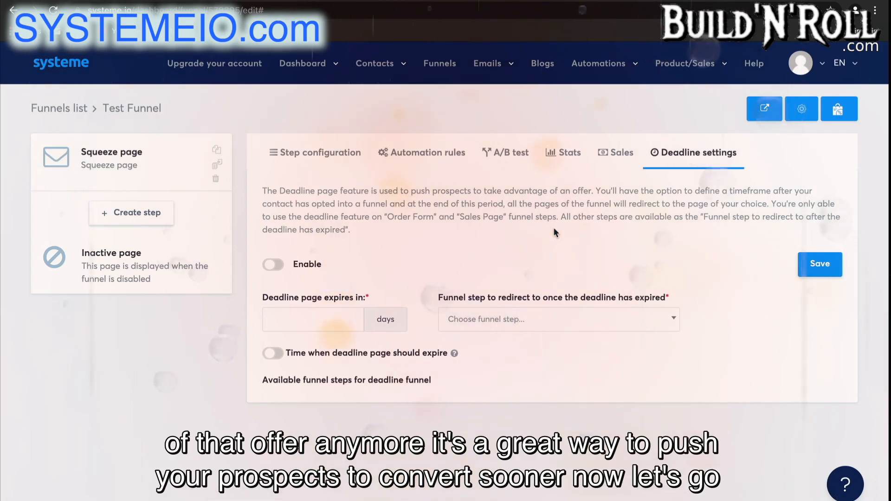
# Add a second funnel step named "Thank you page" with the type Opt-in thank you page and save it
pyautogui.click(157, 214)
pyautogui.click(389, 224)
pyautogui.write('t')
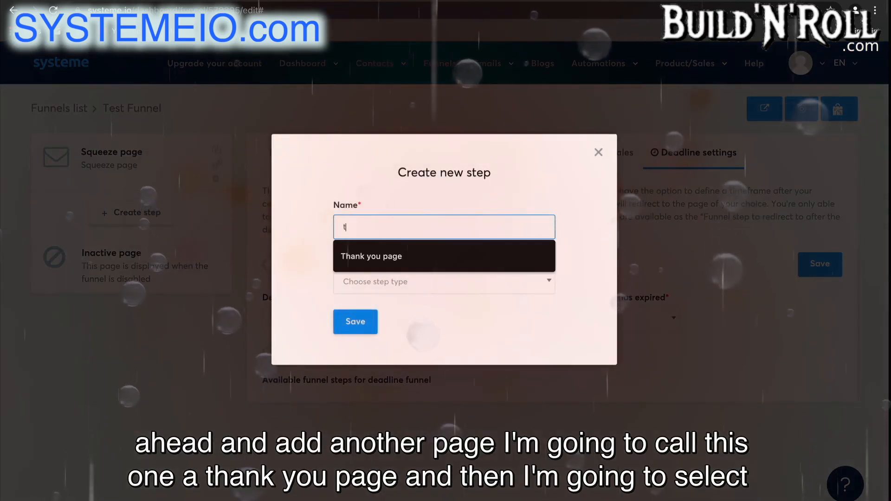
pyautogui.click(408, 255)
pyautogui.click(423, 284)
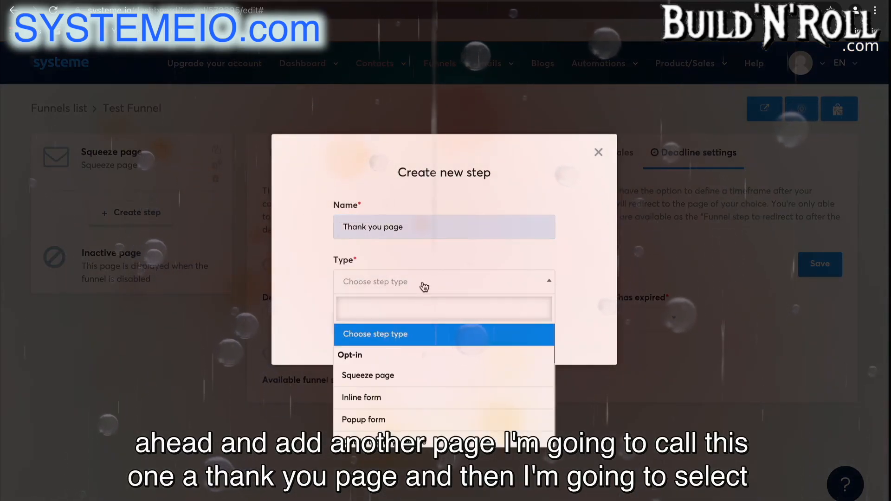
pyautogui.scroll(-1, 404, 413)
pyautogui.click(407, 411)
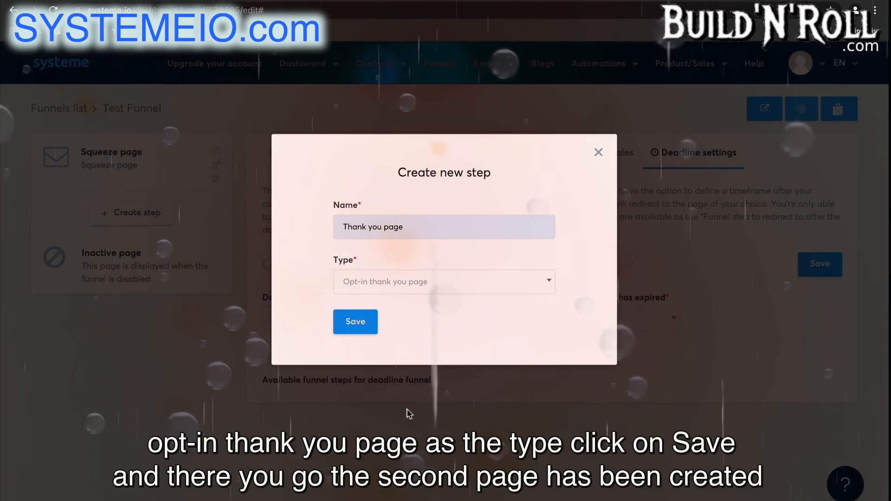
pyautogui.click(359, 323)
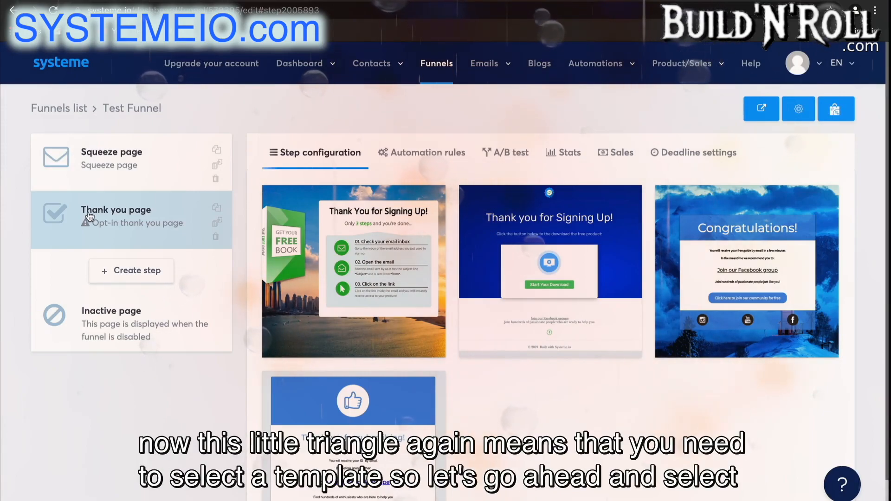
# Apply the "Thank you for subscribing!" template to the Thank you page, keeping that step below the Squeeze page
pyautogui.moveTo(319, 424)
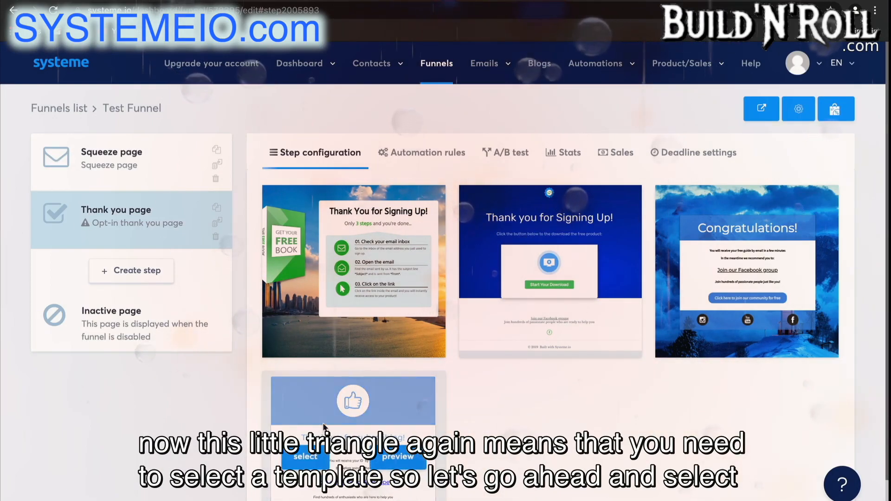
pyautogui.scroll(-1, 318, 423)
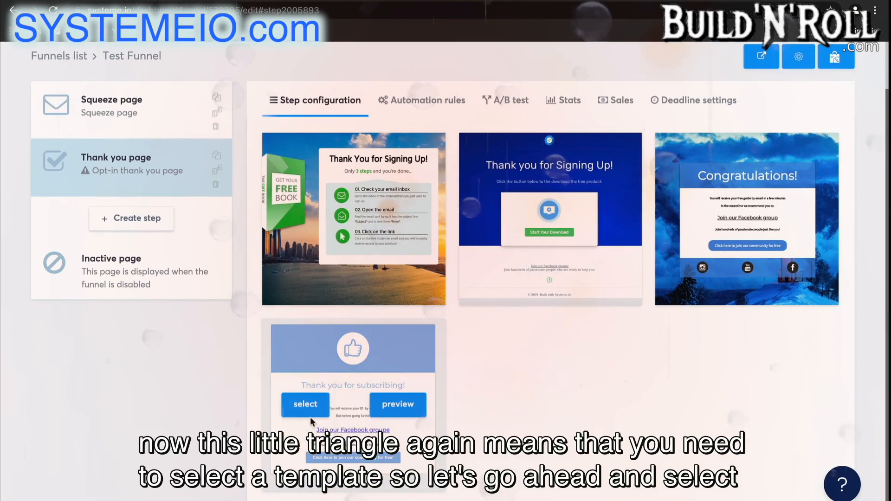
pyautogui.click(307, 410)
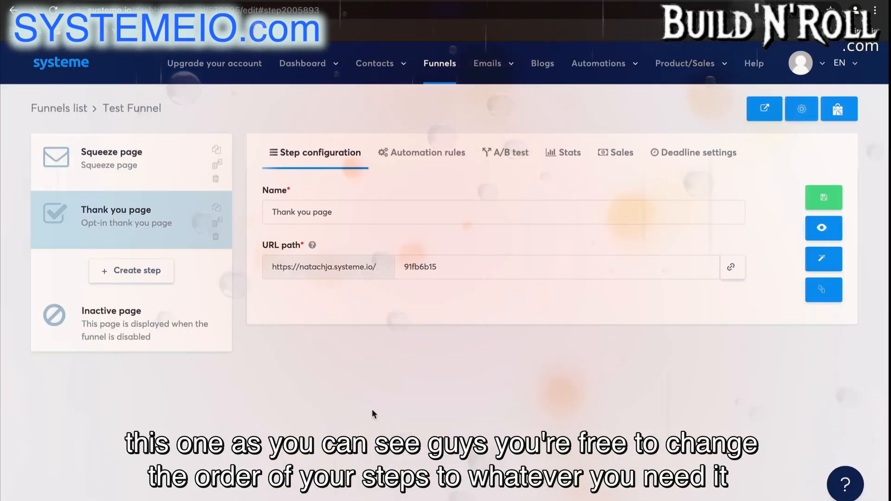
pyautogui.moveTo(179, 205); pyautogui.dragTo(177, 229)
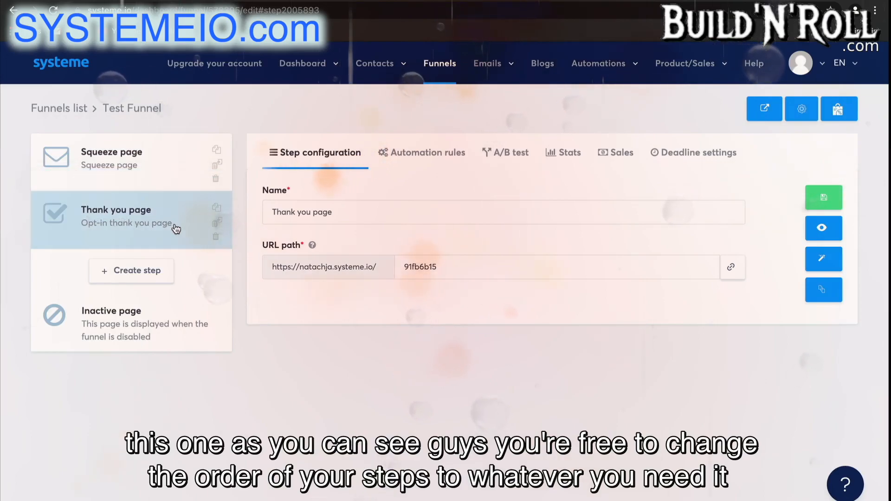
# Open the funnel's inactive page in the page editor, save it and exit the editor
pyautogui.click(201, 344)
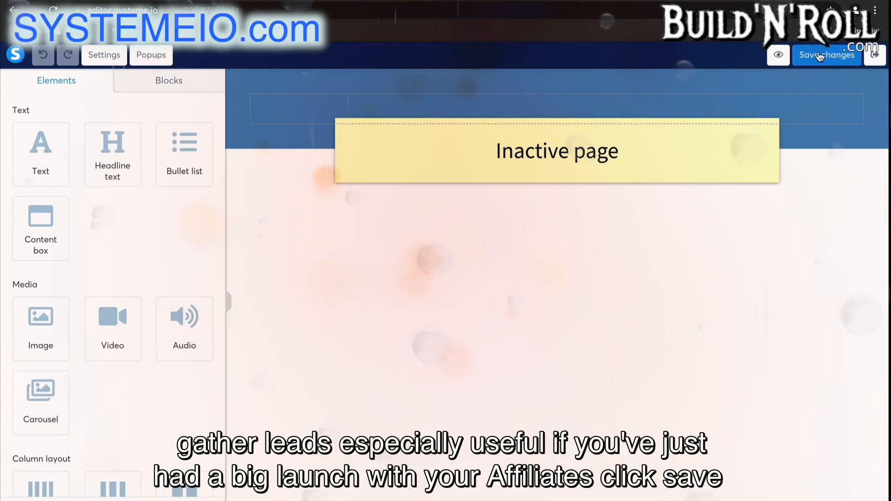
pyautogui.click(852, 63)
pyautogui.click(876, 55)
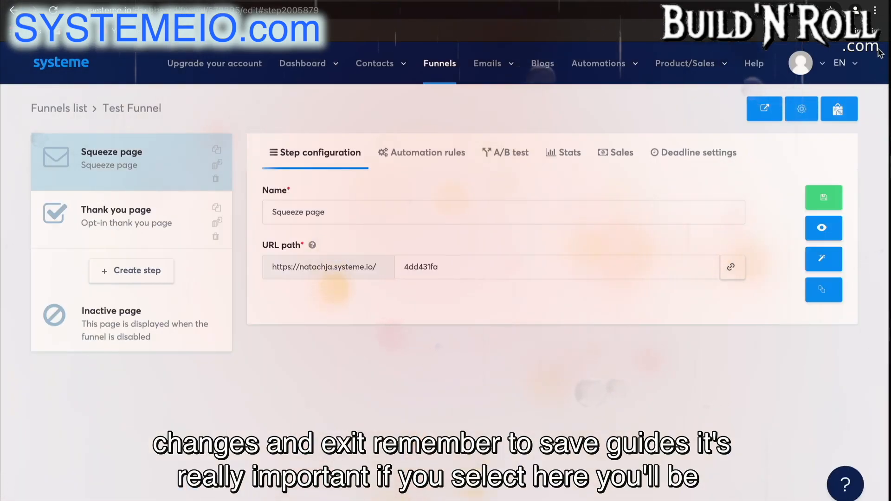
# Review the funnel's name, domain, currency and payment method settings and save them as they are
pyautogui.click(808, 117)
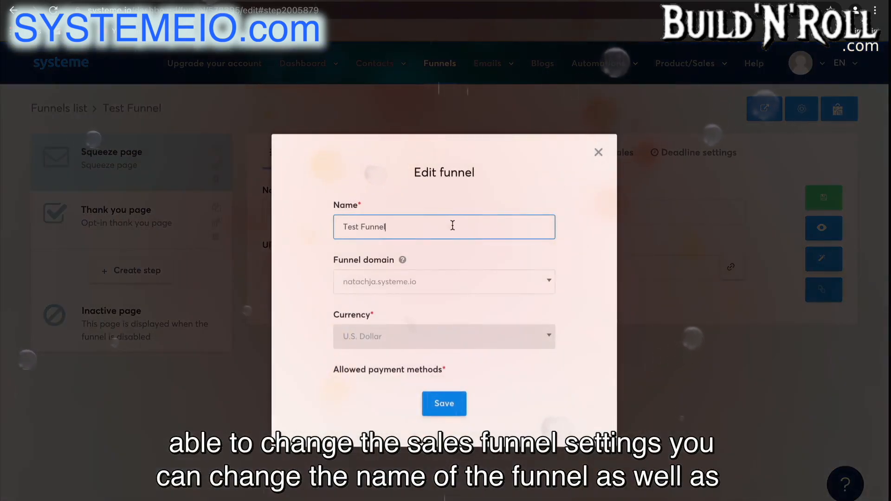
pyautogui.click(470, 282)
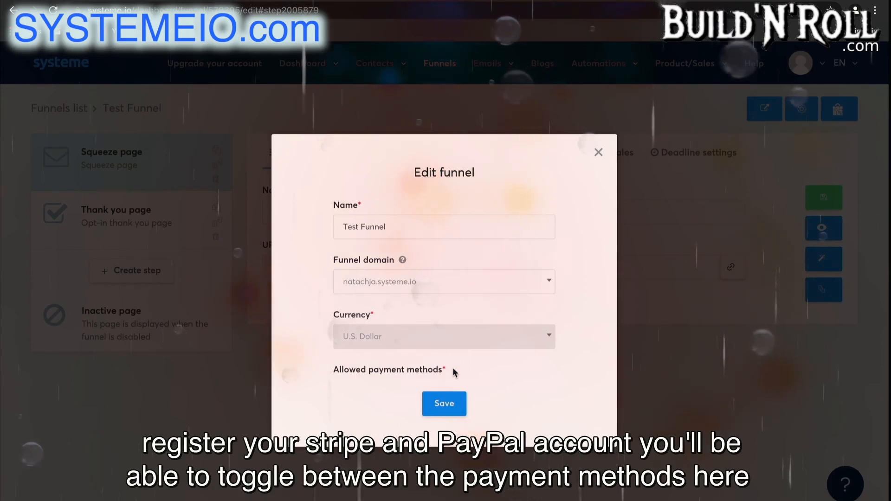
pyautogui.click(453, 404)
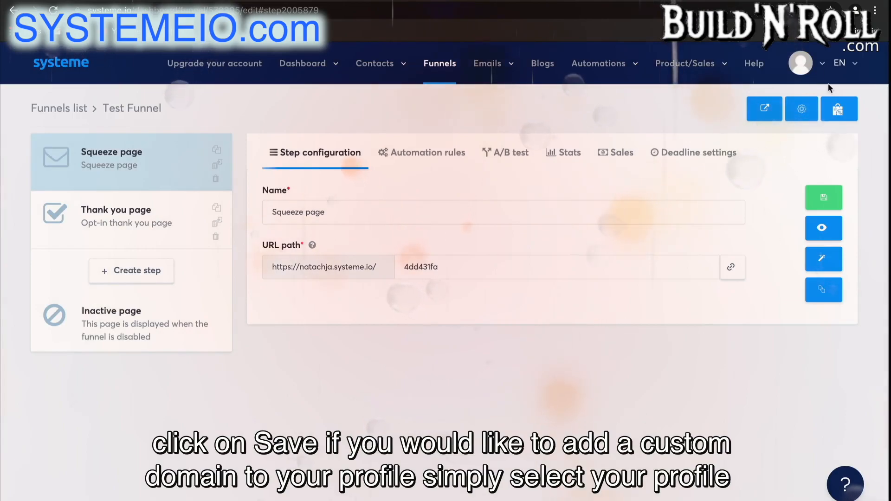
# Create a new funnel named "List Building" with the Build an audience goal and U.S. Dollar as its currency
pyautogui.click(801, 64)
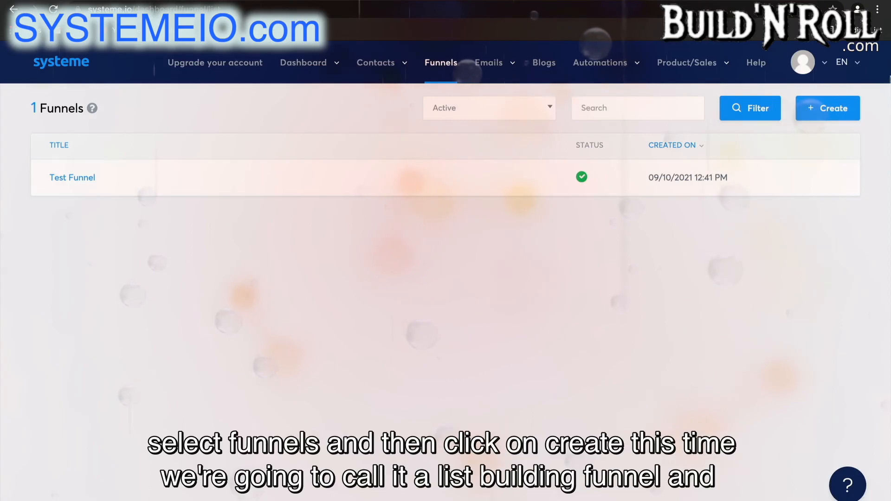
pyautogui.click(829, 112)
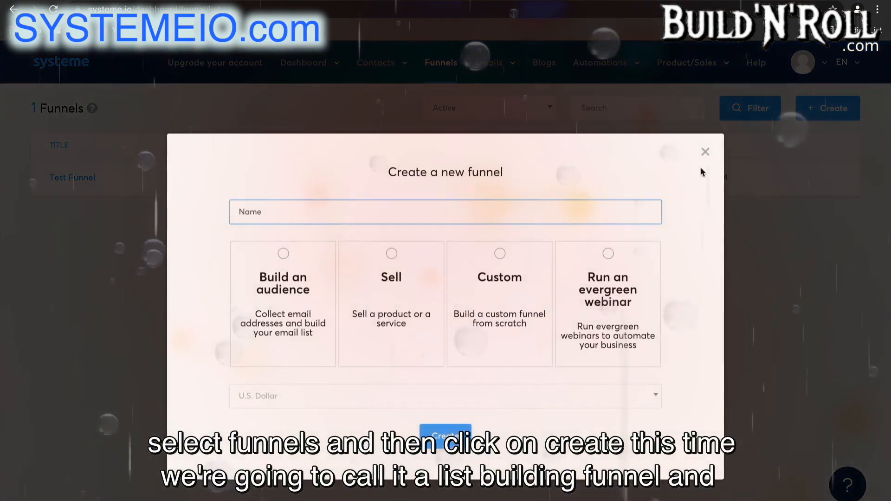
pyautogui.click(495, 218)
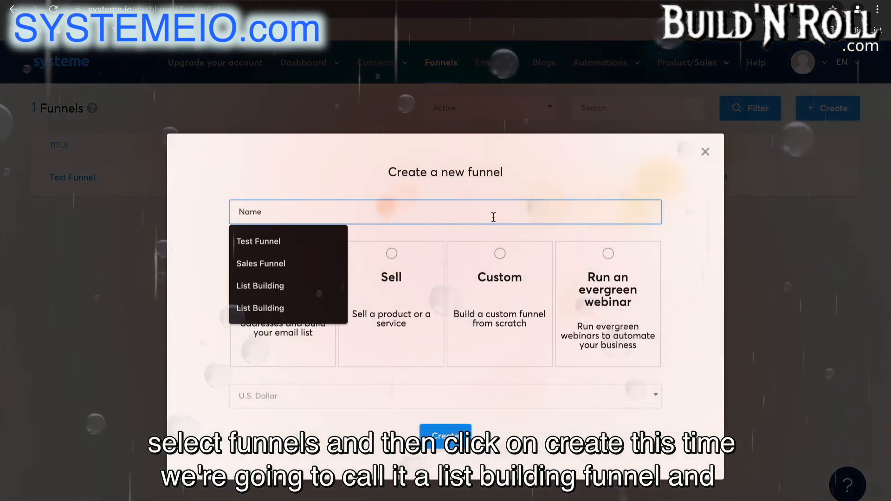
pyautogui.write('List Building')
pyautogui.click(298, 242)
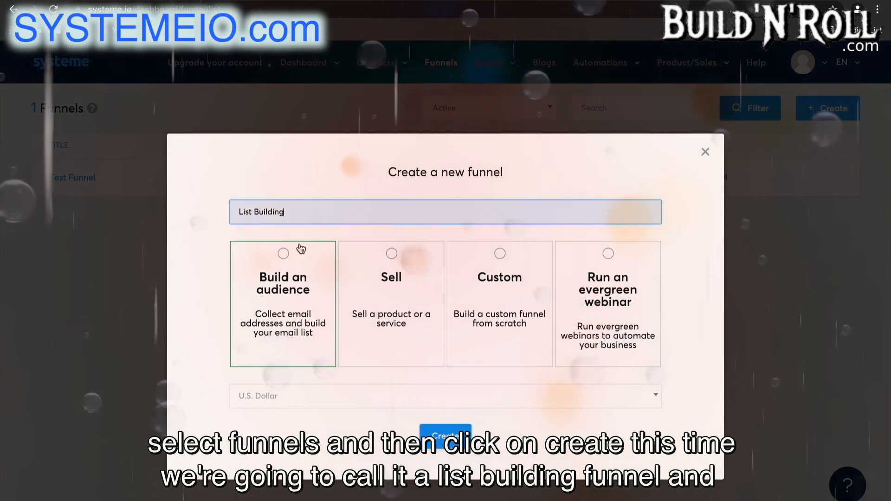
pyautogui.click(296, 302)
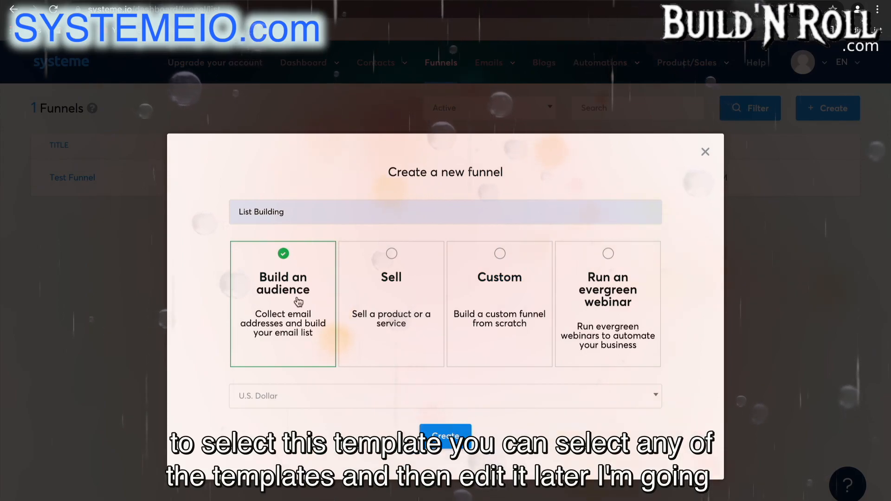
pyautogui.click(349, 392)
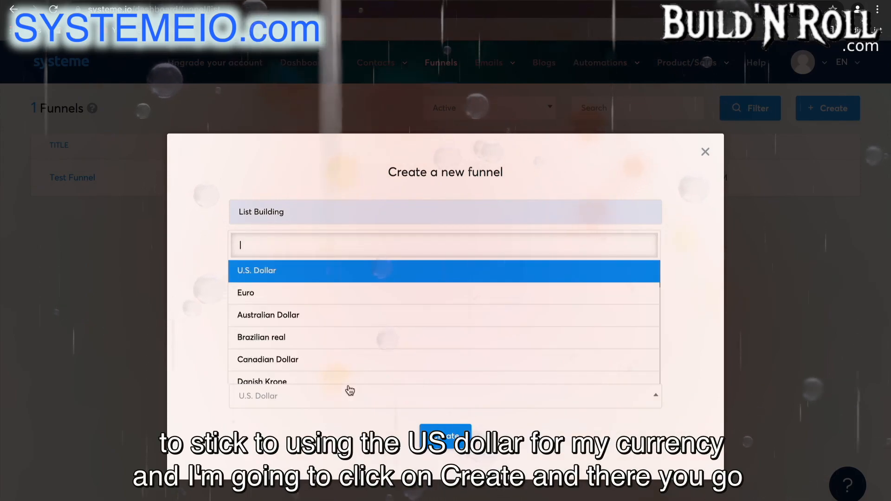
pyautogui.click(343, 277)
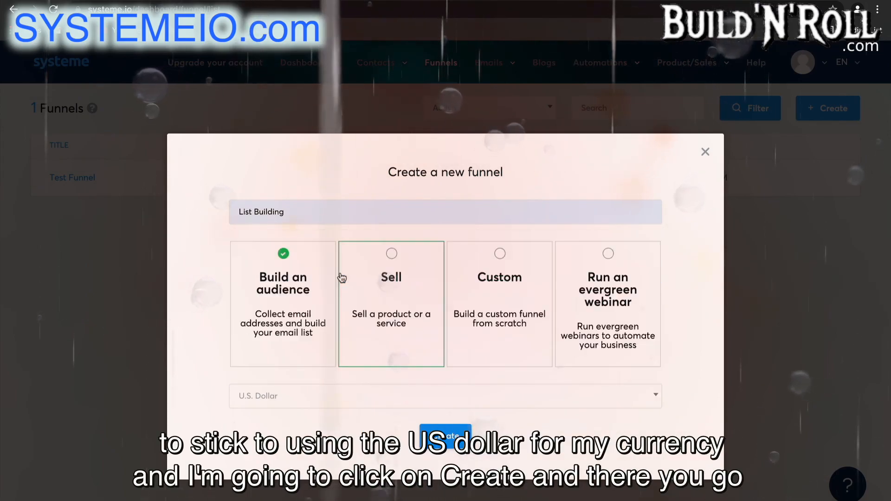
pyautogui.click(452, 446)
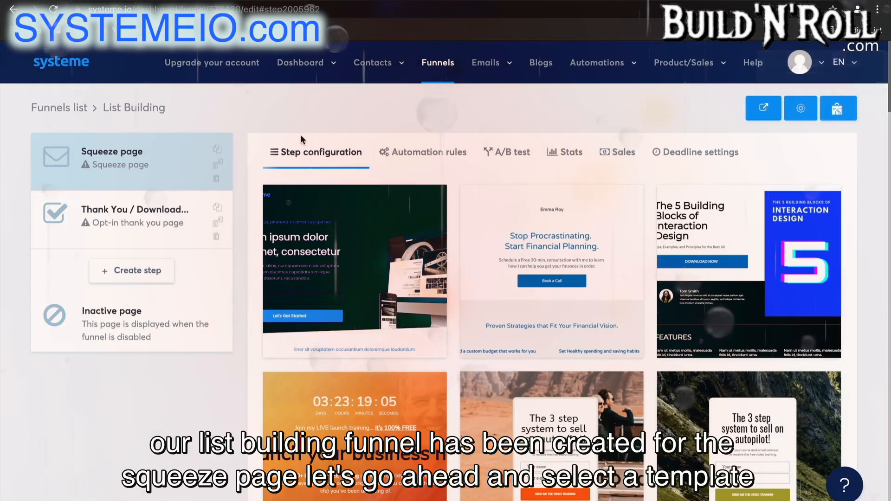
# Apply the "Get my free online course" dropshipping template to the Squeeze page and the thumbs-up template to the Thank You / Download page
pyautogui.scroll(-10, 687, 298)
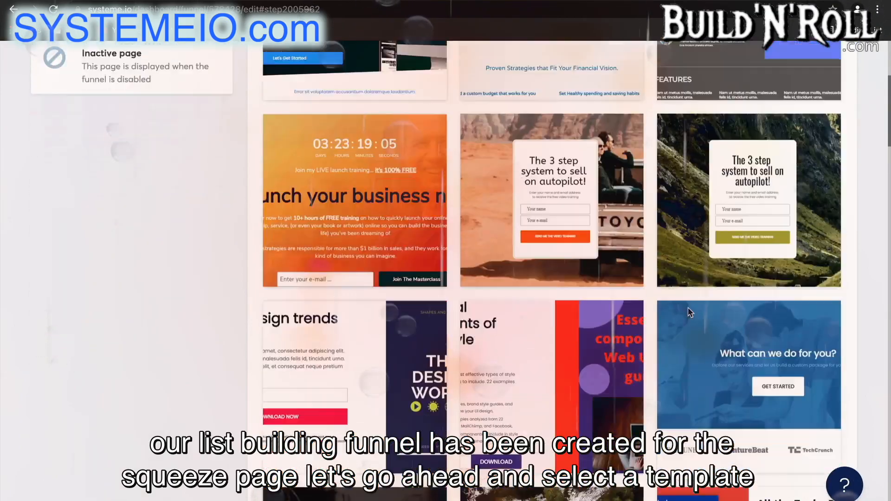
pyautogui.scroll(-20, 690, 311)
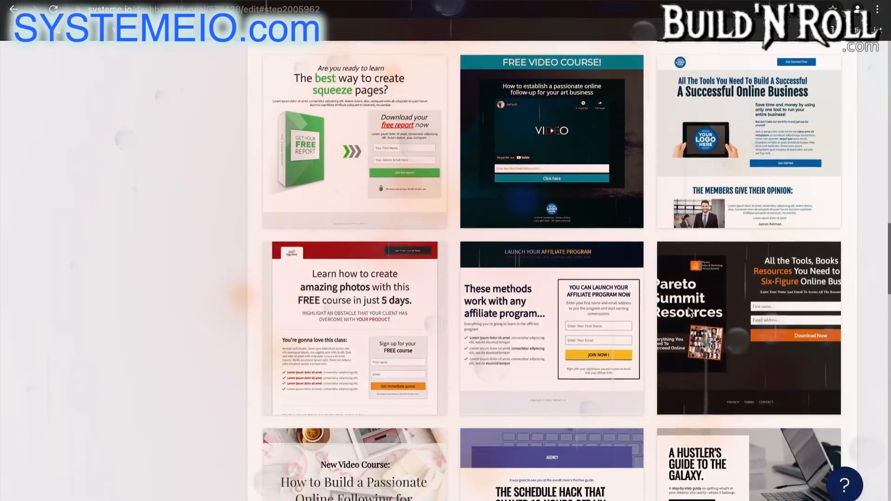
pyautogui.scroll(-15, 689, 311)
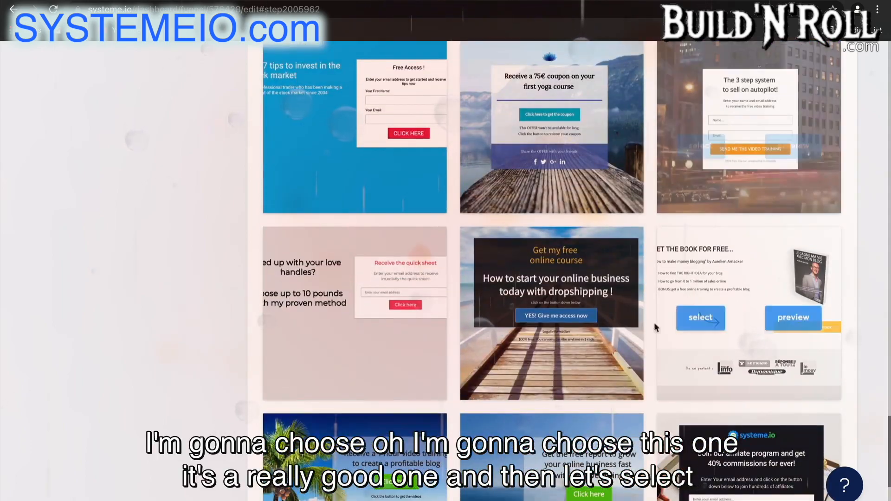
pyautogui.moveTo(514, 332)
pyautogui.click(498, 315)
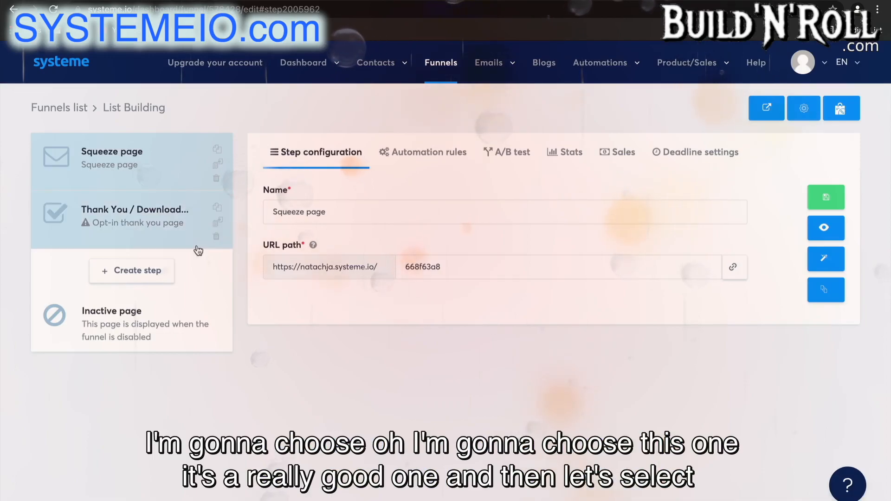
pyautogui.click(162, 231)
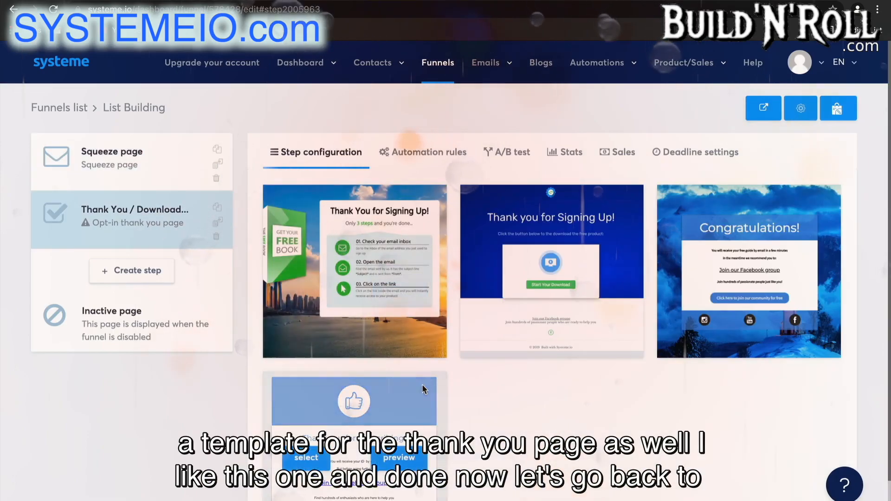
pyautogui.click(310, 460)
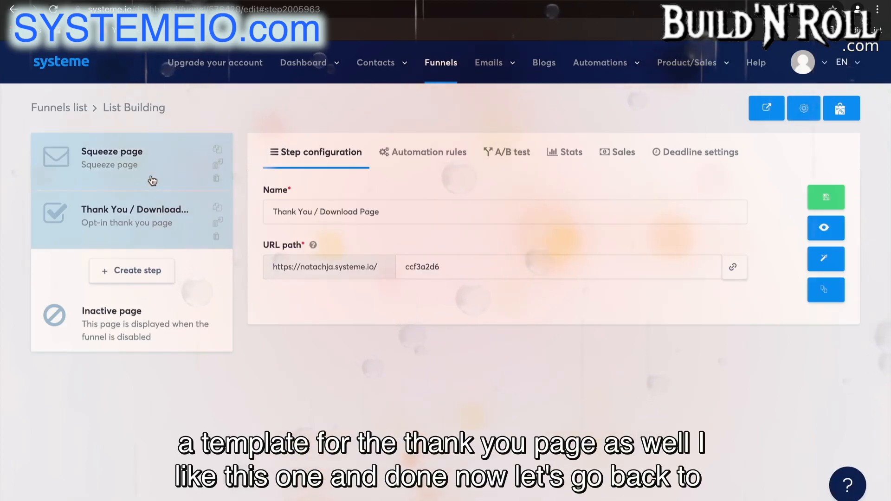
# Add an automation rule to the Squeeze page that adds the "Blog - leads" tag on the Funnel step form subscribed trigger, and save it
pyautogui.click(153, 181)
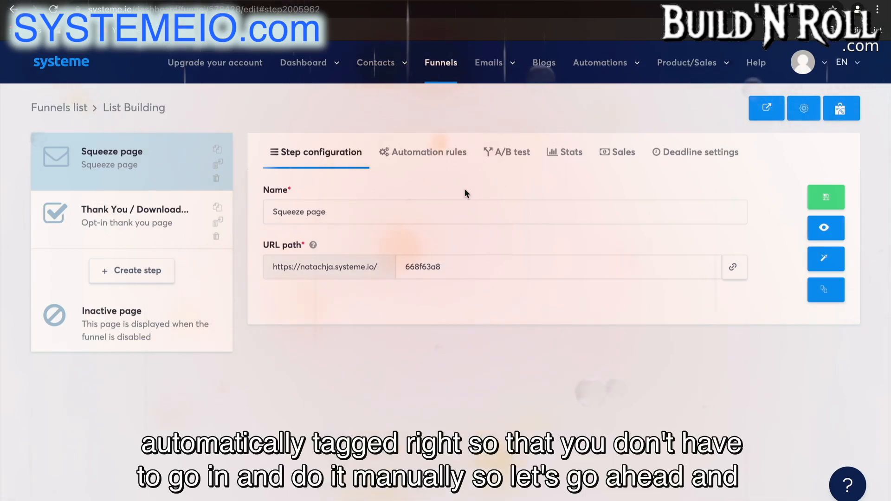
pyautogui.click(449, 158)
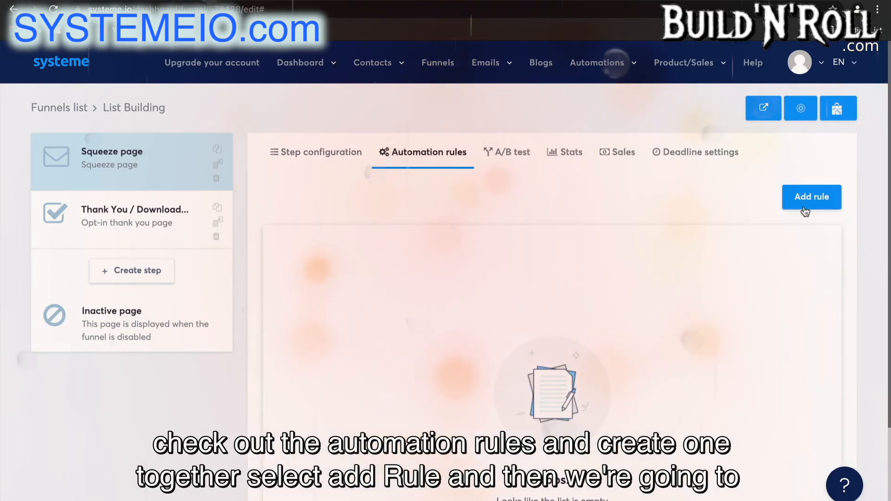
pyautogui.click(810, 204)
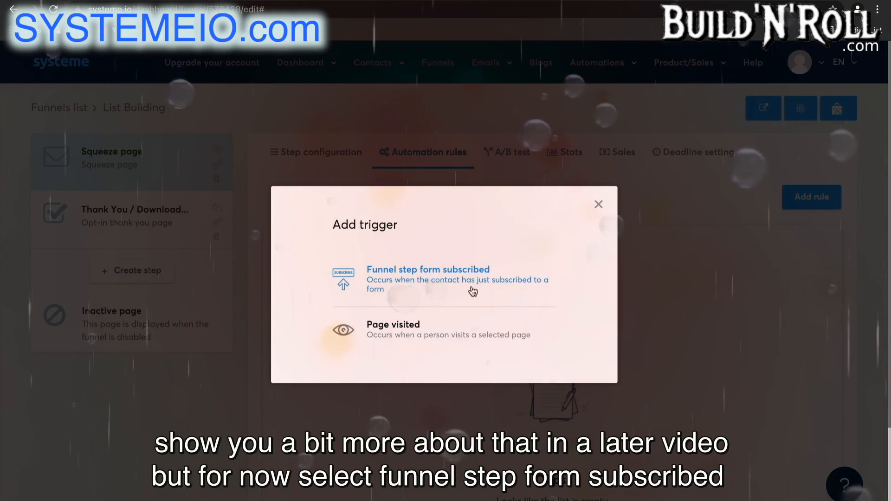
pyautogui.click(454, 282)
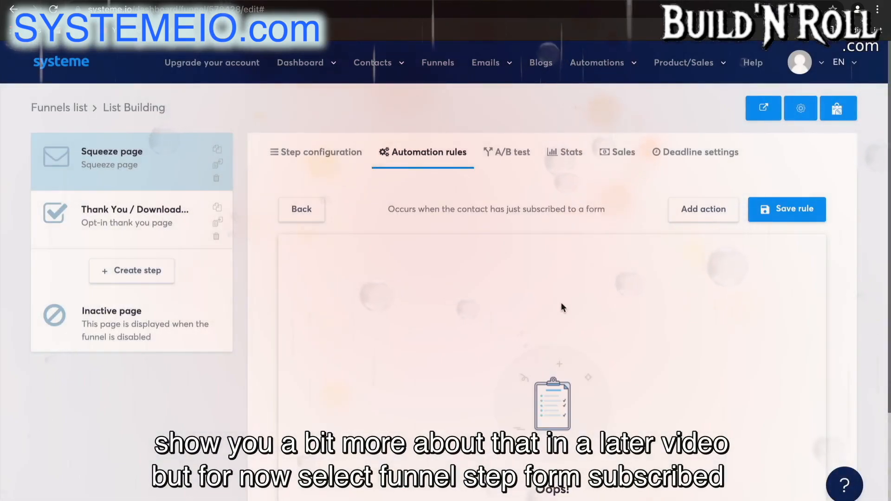
pyautogui.scroll(-1, 561, 308)
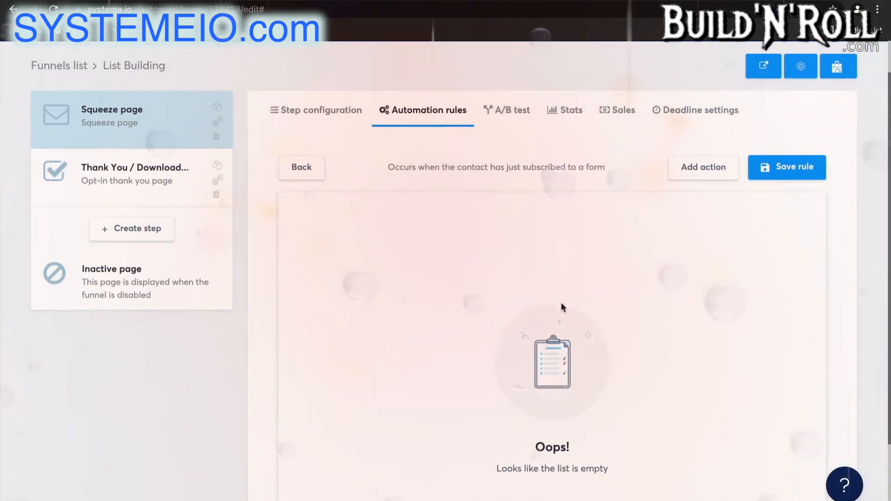
pyautogui.click(703, 168)
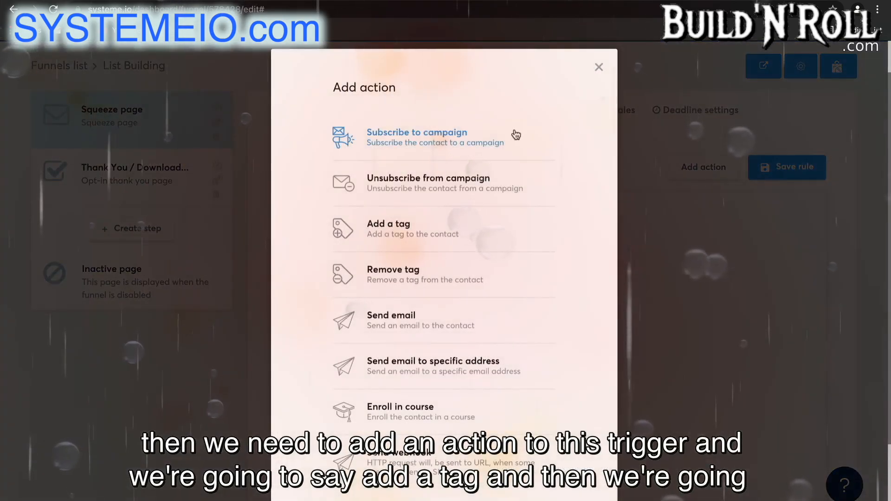
pyautogui.click(462, 236)
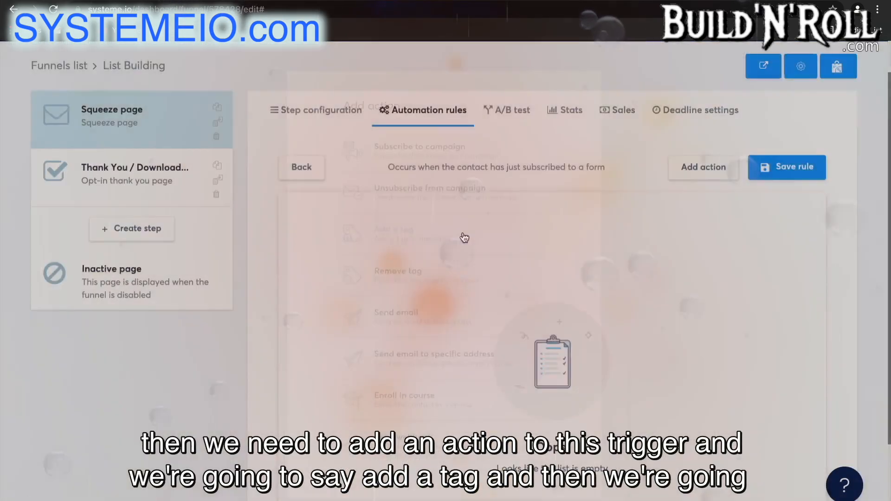
pyautogui.click(579, 292)
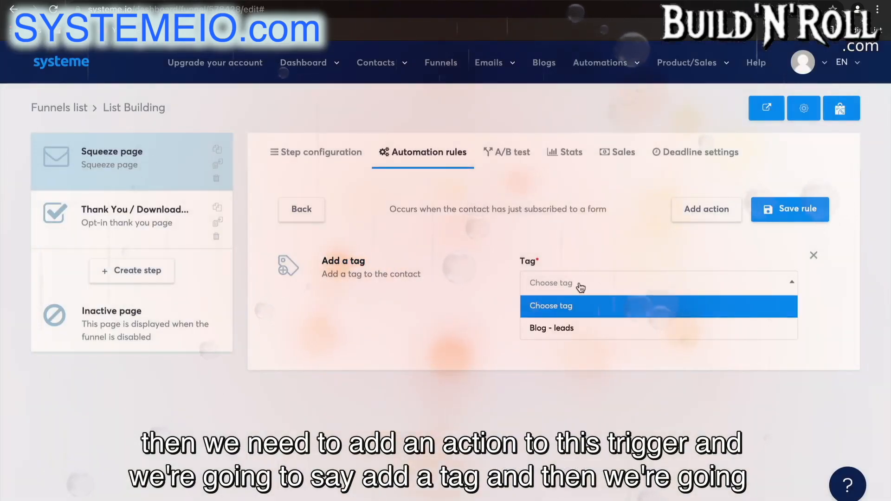
pyautogui.click(584, 335)
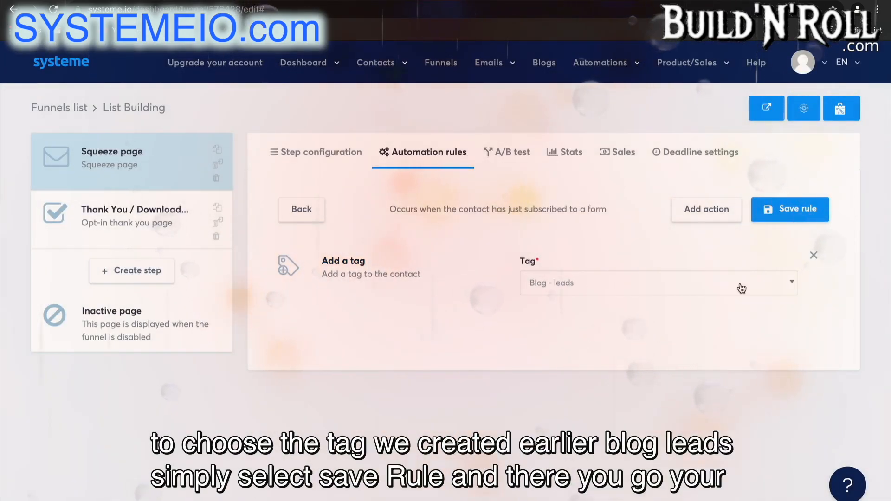
pyautogui.click(775, 210)
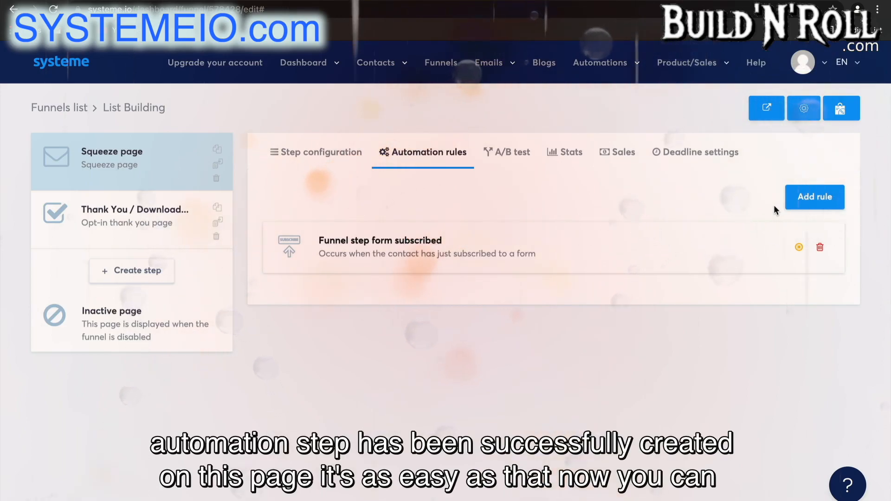
# Add a funnel step named "Opt in form" with the type Inline form and save it
pyautogui.moveTo(626, 77)
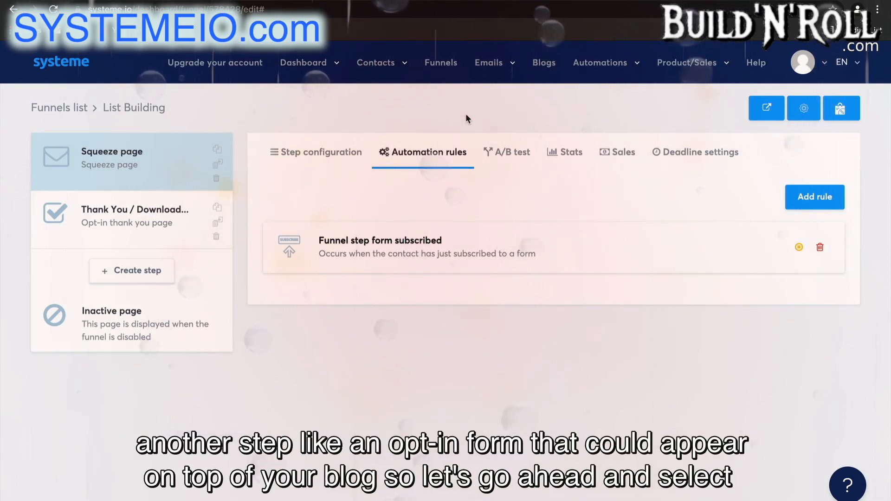
pyautogui.click(119, 274)
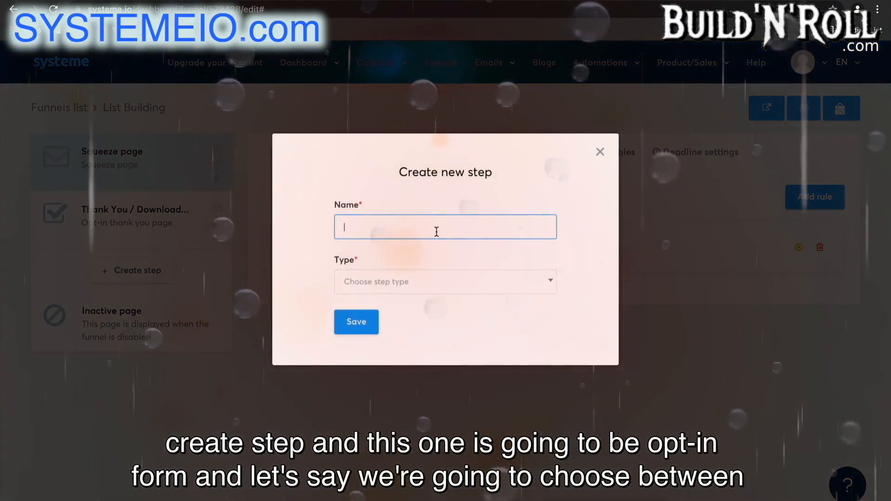
pyautogui.click(437, 230)
pyautogui.write('o')
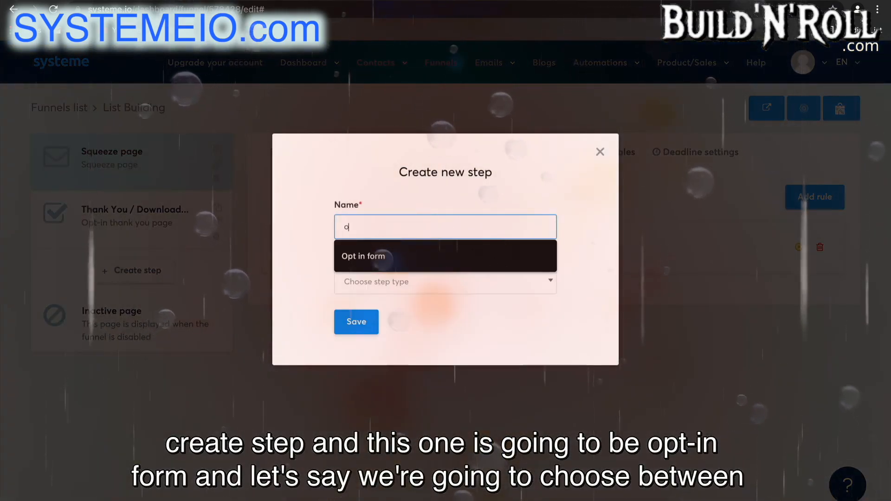
pyautogui.click(433, 255)
pyautogui.click(442, 289)
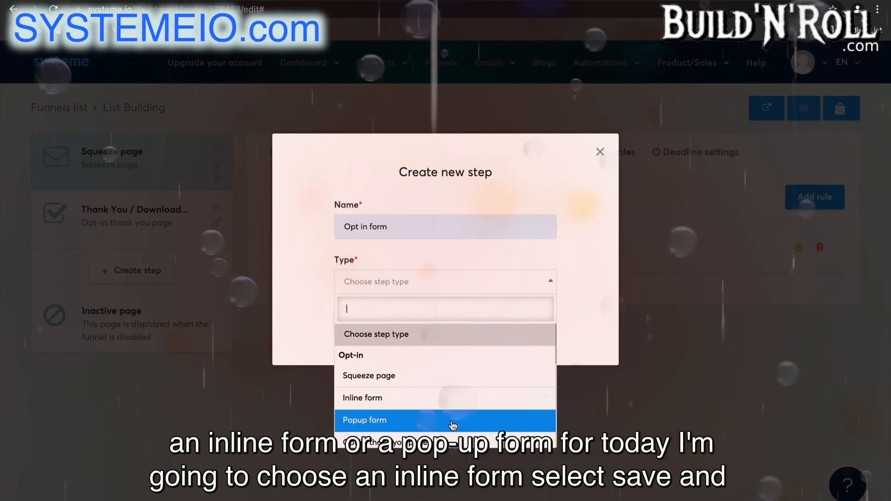
pyautogui.click(446, 402)
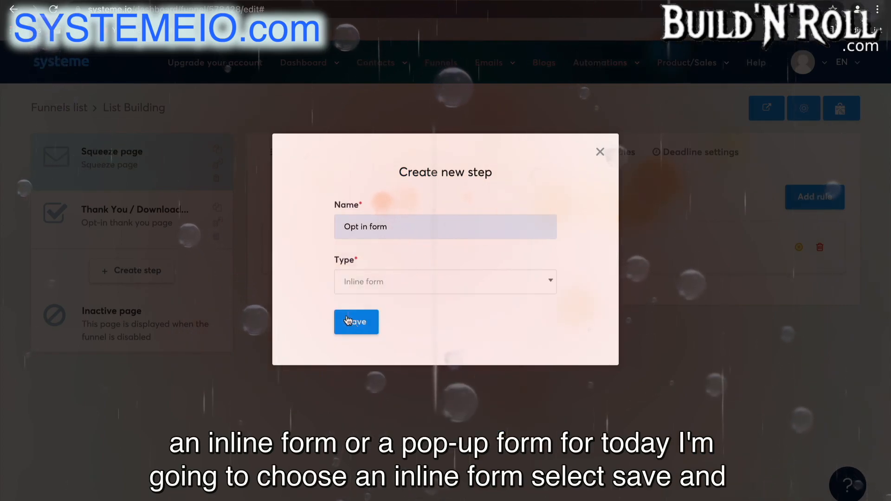
pyautogui.click(352, 322)
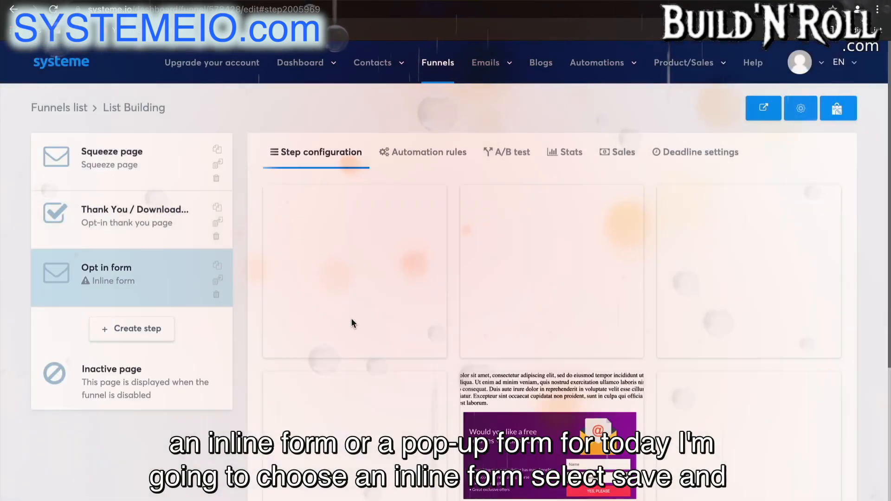
# Apply the green "Receive my tips by email" template to the Opt in form step
pyautogui.scroll(-5, 736, 460)
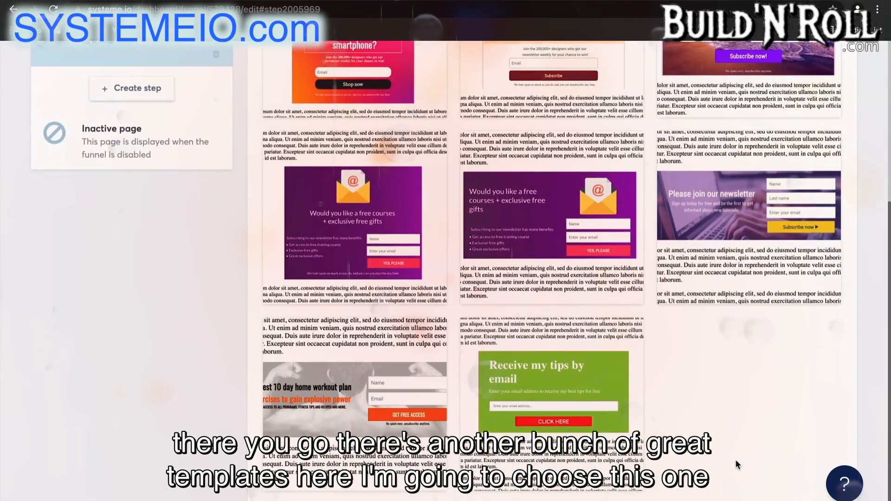
pyautogui.moveTo(562, 375)
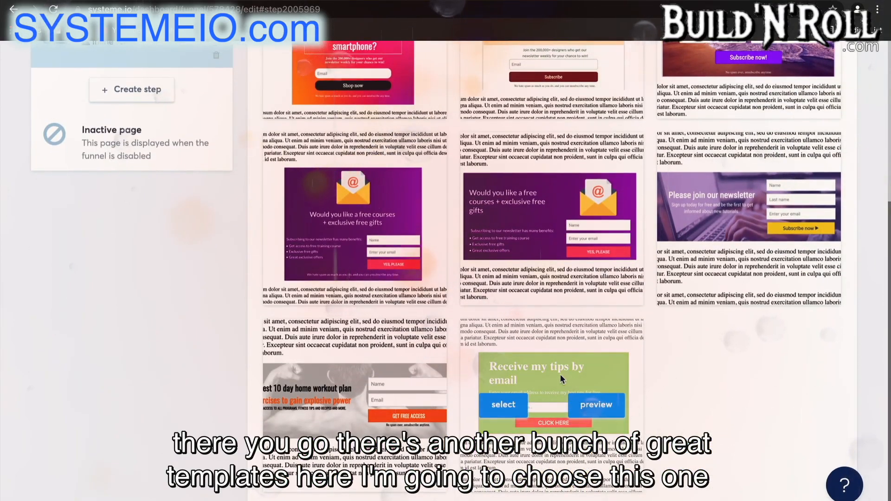
pyautogui.click(505, 406)
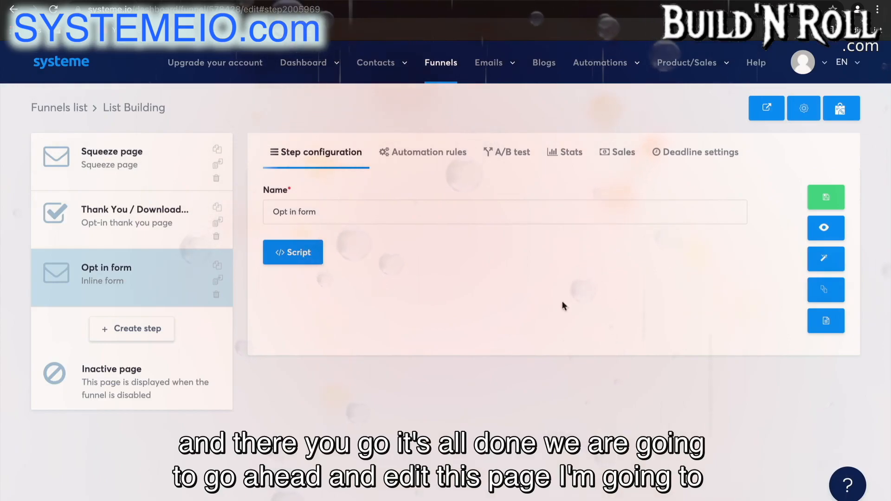
# Open the Opt in form in the page editor and center-align its headline and the subheading text below it
pyautogui.click(822, 260)
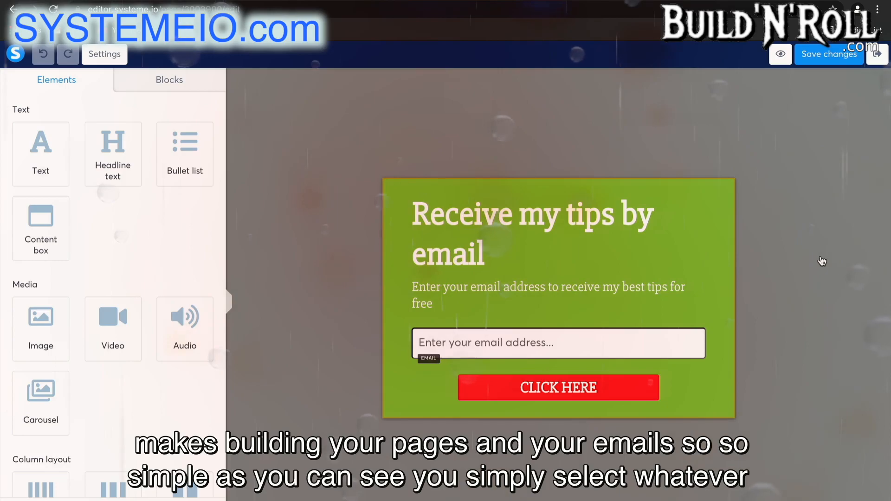
pyautogui.click(609, 242)
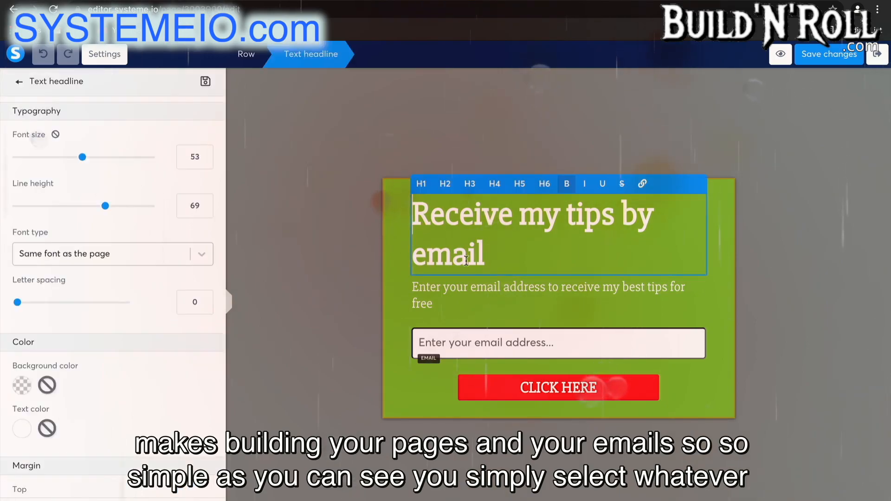
pyautogui.scroll(-8, 138, 315)
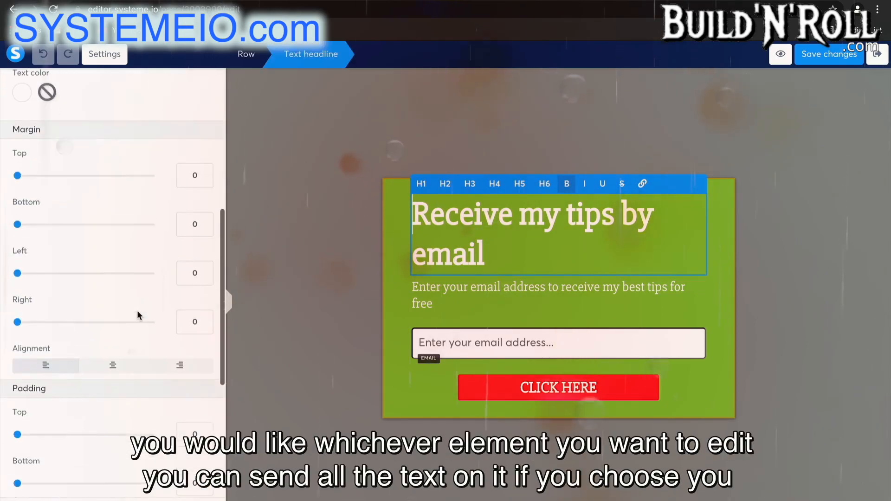
pyautogui.click(113, 312)
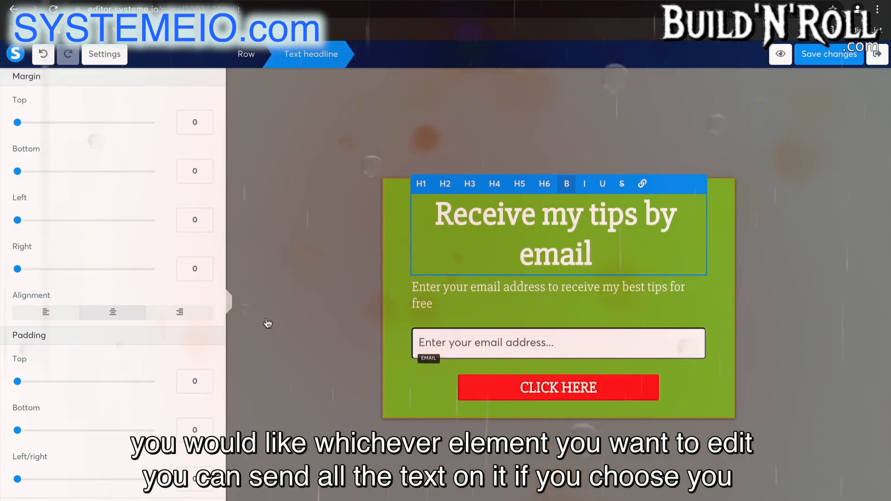
pyautogui.click(486, 289)
pyautogui.scroll(-8, 121, 369)
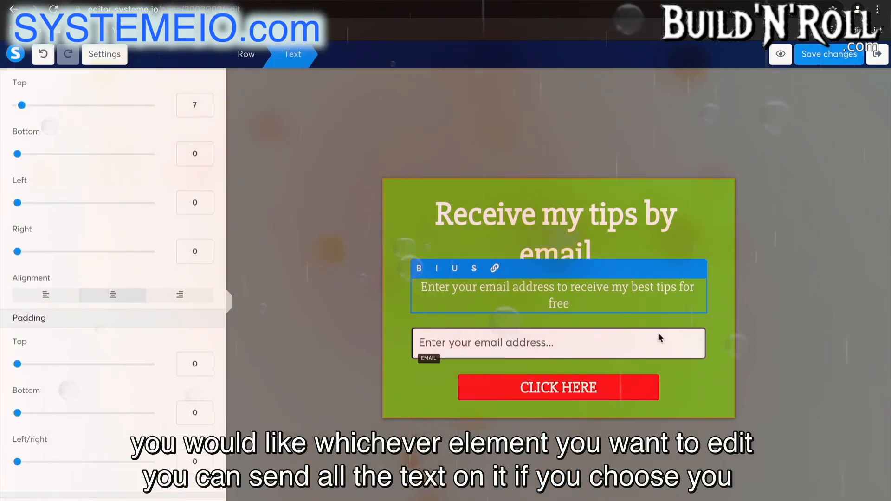
# Change the background color of the form's "CLICK HERE" button to yellow
pyautogui.click(607, 396)
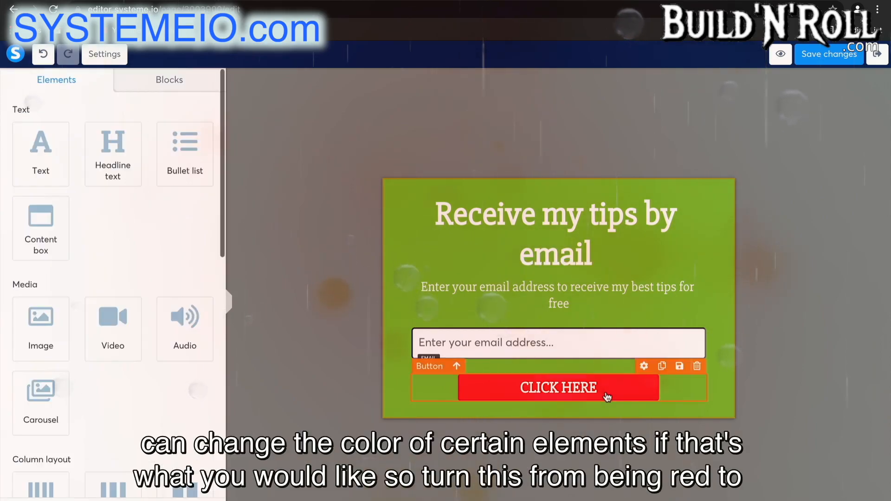
pyautogui.click(608, 396)
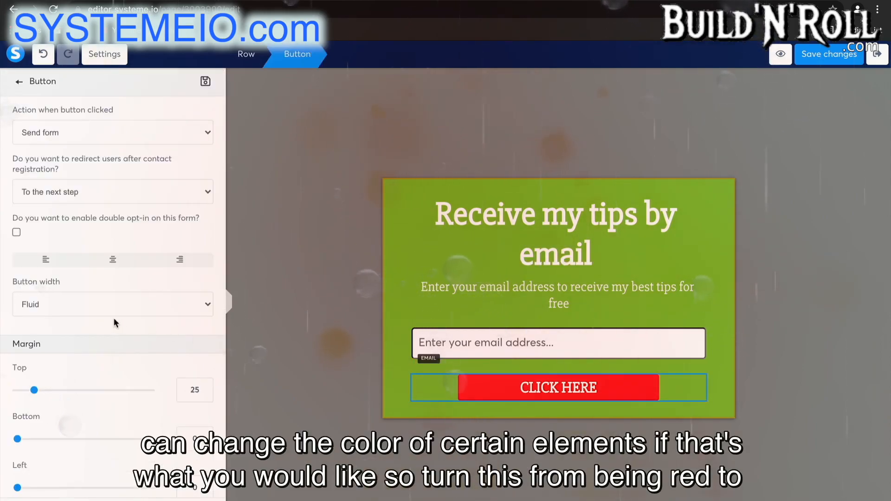
pyautogui.scroll(-12, 115, 323)
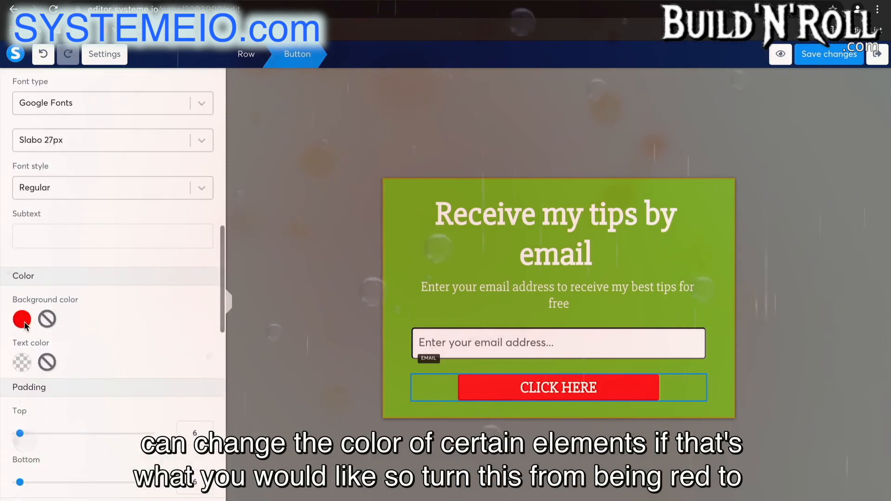
pyautogui.click(22, 321)
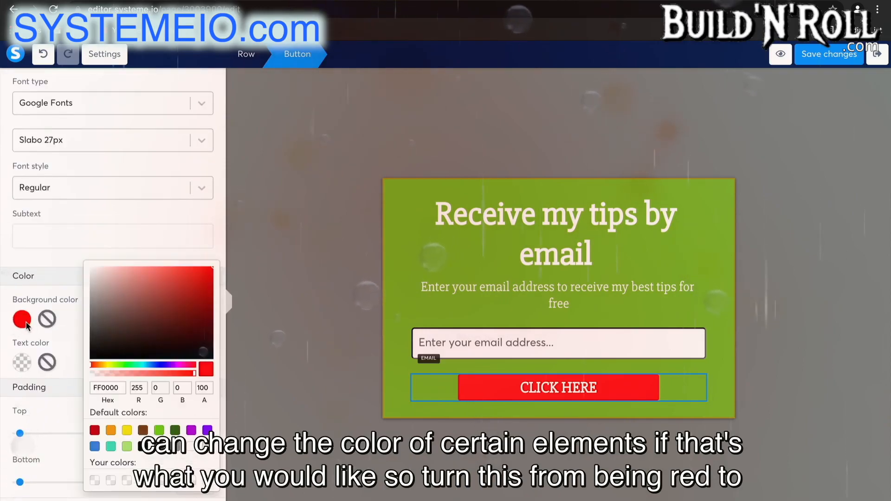
pyautogui.click(127, 431)
pyautogui.click(255, 414)
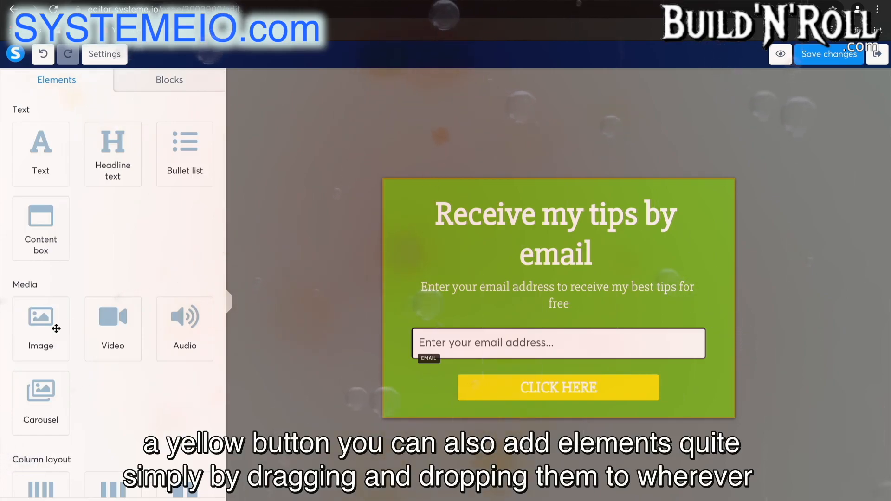
# Add an image element between the subheading and the email field without choosing a file, and delete it again
pyautogui.moveTo(56, 329); pyautogui.dragTo(565, 299)
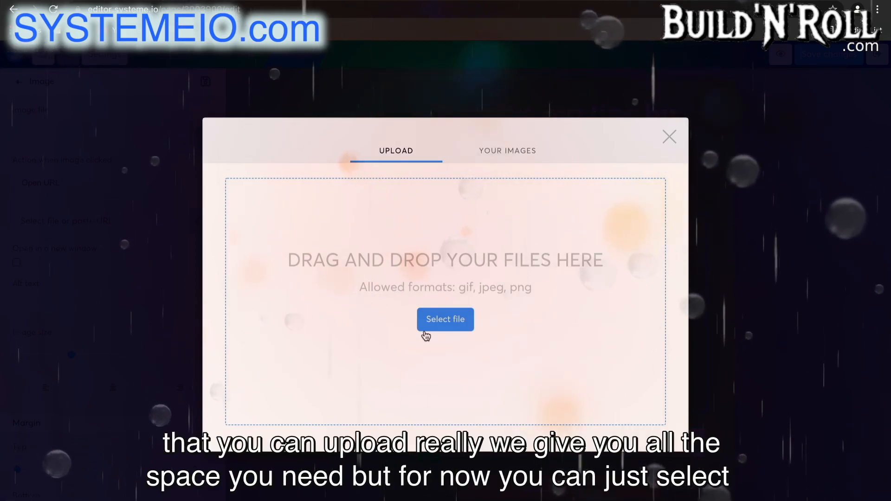
pyautogui.click(664, 145)
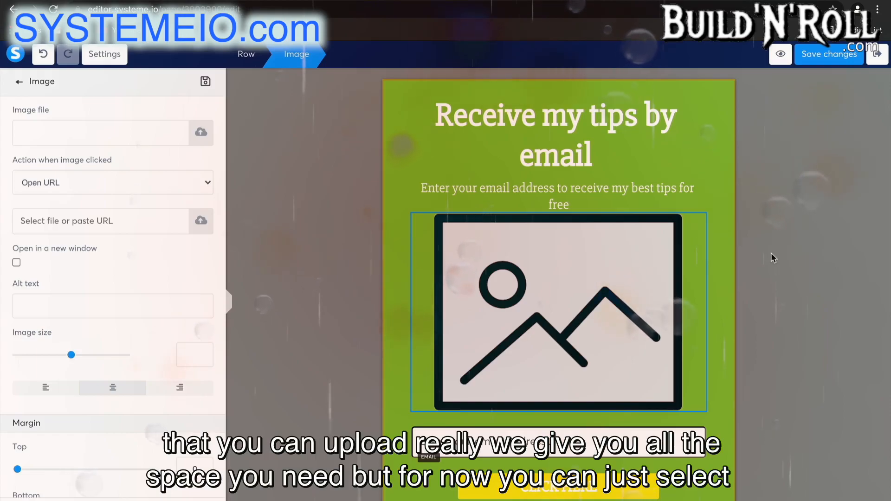
pyautogui.click(614, 304)
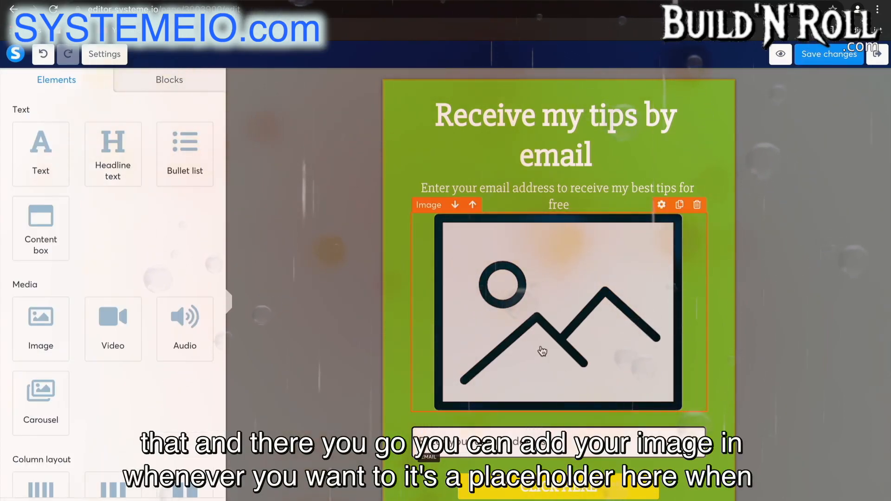
pyautogui.click(697, 205)
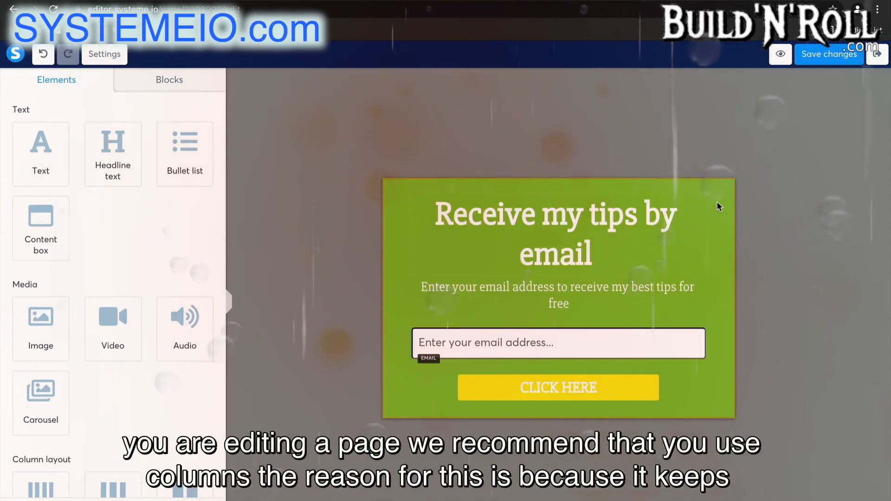
# Insert a 2 columns layout at the top of the form, placing the headline in its left column and the subheading in its right column
pyautogui.scroll(-3, 106, 435)
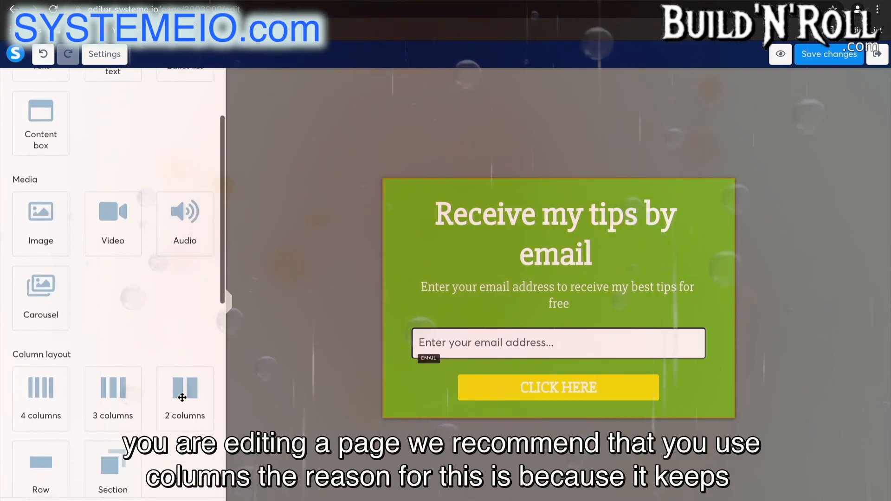
pyautogui.moveTo(184, 394); pyautogui.dragTo(505, 272)
pyautogui.moveTo(562, 164); pyautogui.dragTo(506, 275)
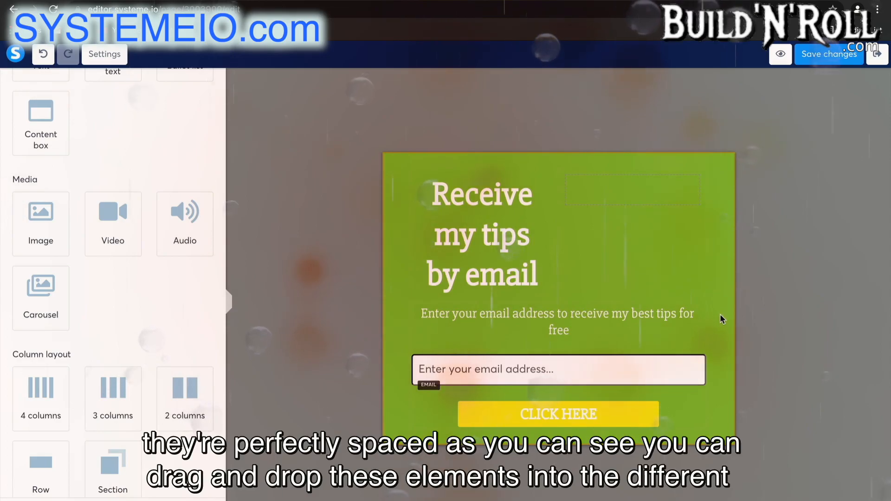
pyautogui.moveTo(662, 317); pyautogui.dragTo(655, 188)
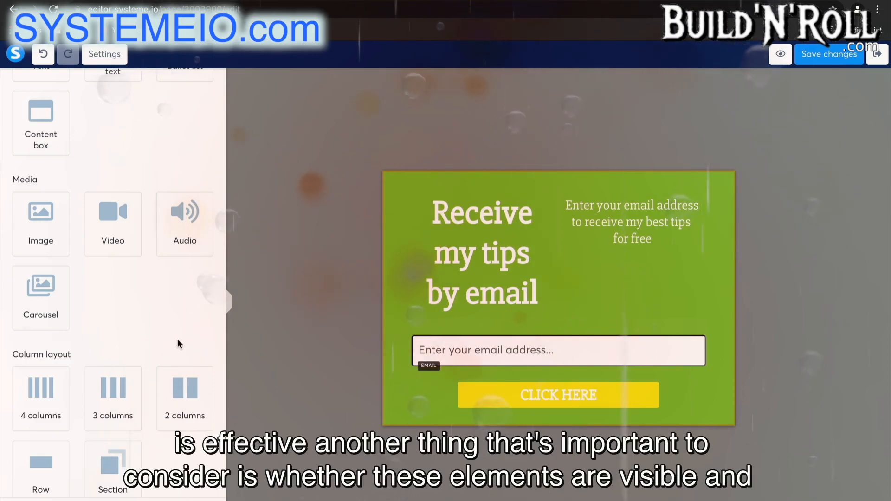
# Check the headline's desktop and mobile visibility settings, save the form changes and exit the page editor
pyautogui.scroll(-10, 178, 344)
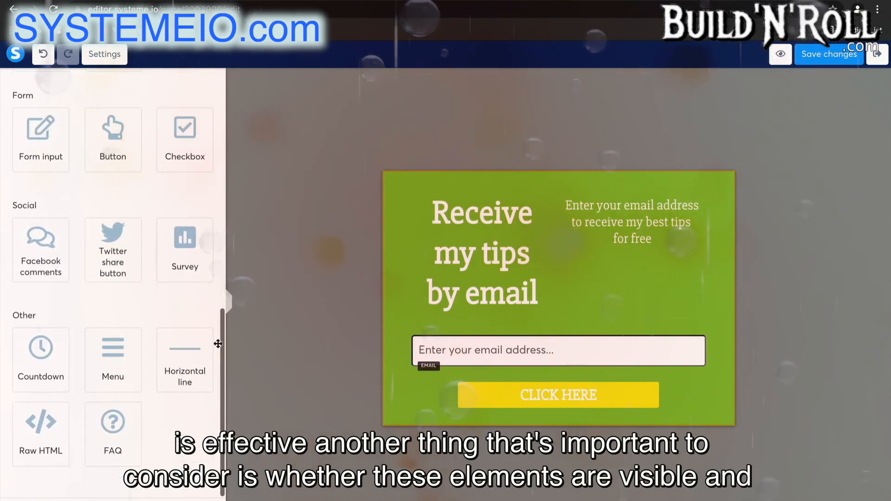
pyautogui.click(434, 214)
pyautogui.scroll(-4, 152, 364)
pyautogui.scroll(-8, 151, 364)
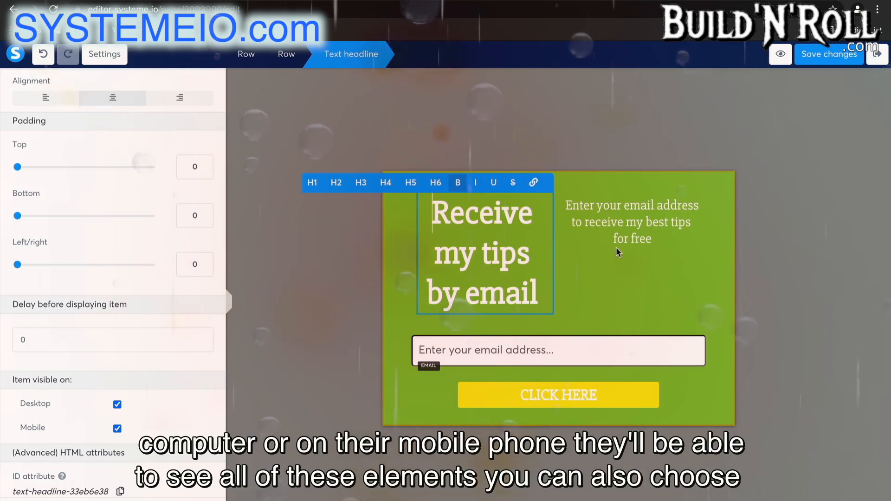
pyautogui.click(621, 275)
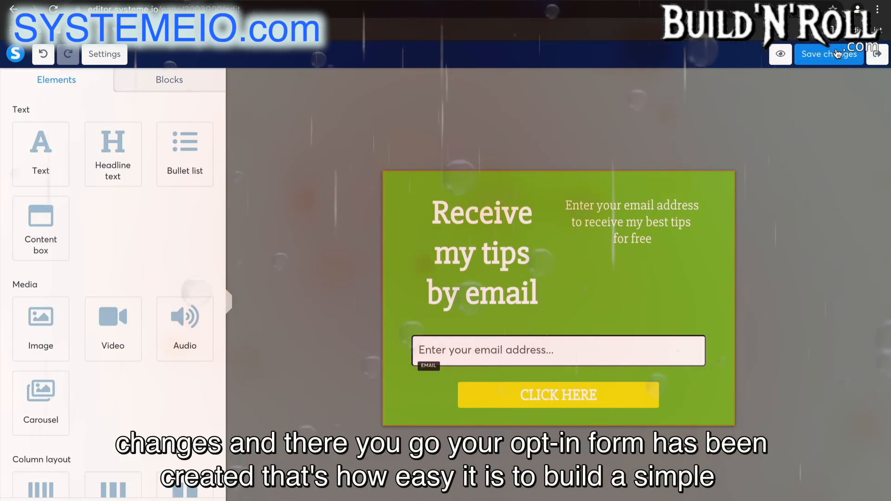
pyautogui.click(878, 55)
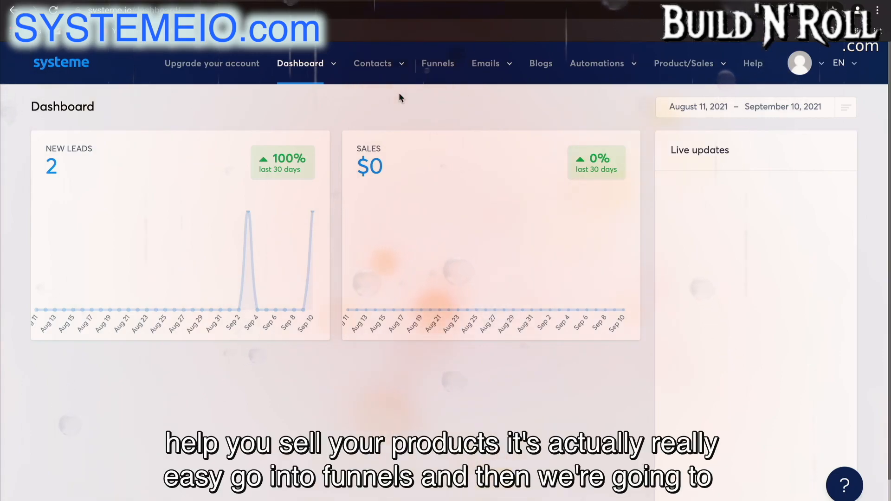
# Create a new funnel named "Sales Funnel" with the Sell goal and U.S. Dollar as currency
pyautogui.click(437, 62)
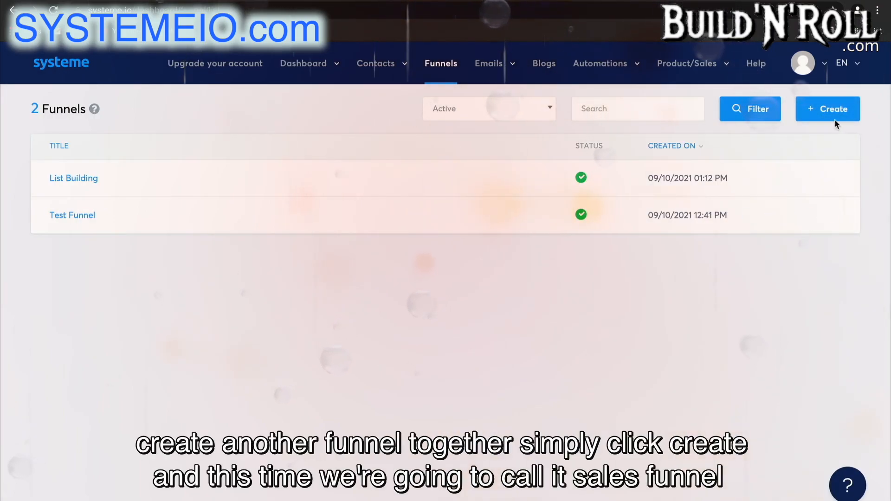
pyautogui.click(828, 109)
pyautogui.click(518, 206)
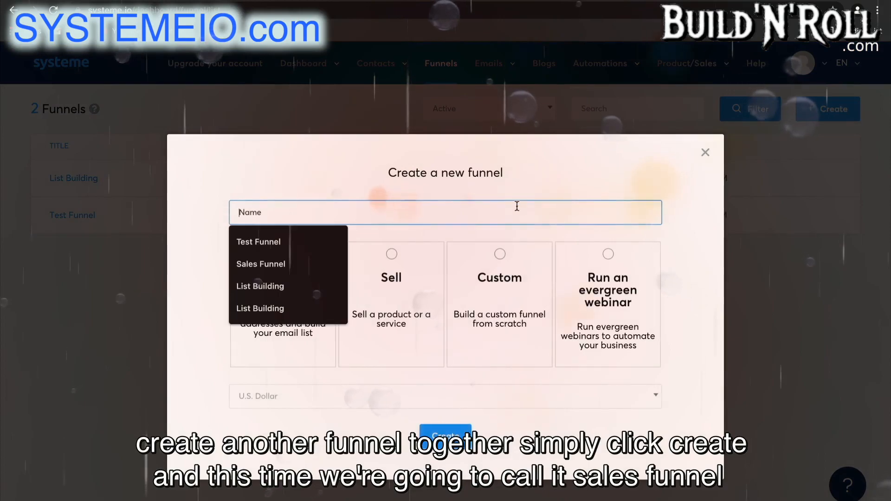
pyautogui.write('s Funnel')
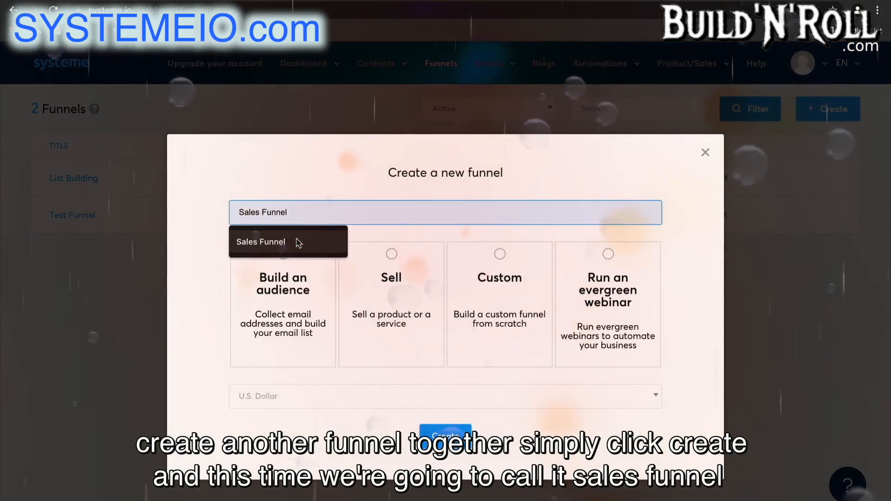
pyautogui.click(297, 241)
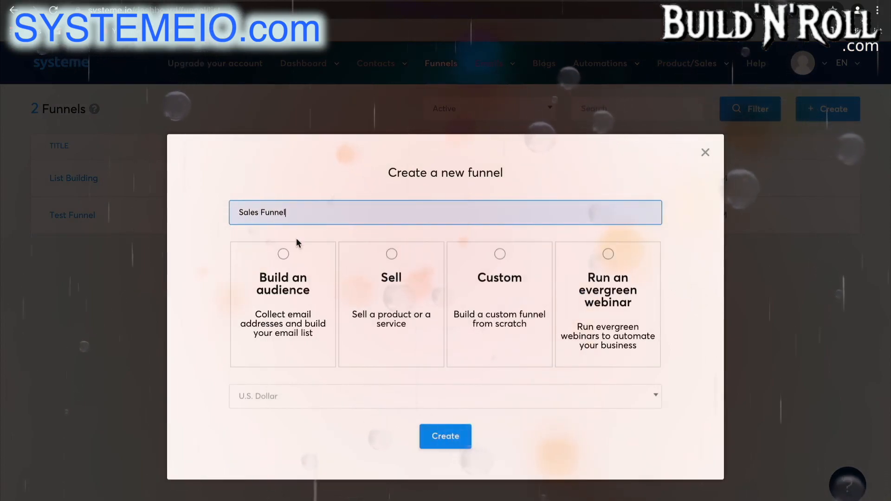
pyautogui.click(398, 302)
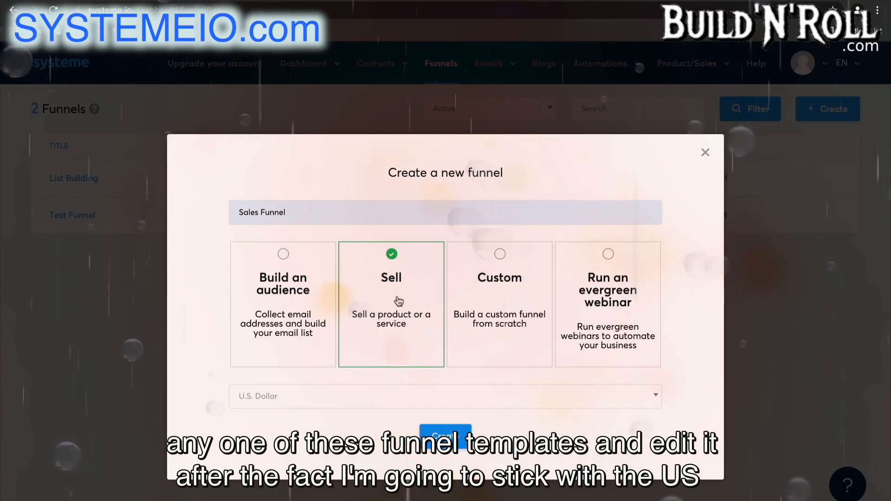
pyautogui.click(408, 397)
pyautogui.click(382, 270)
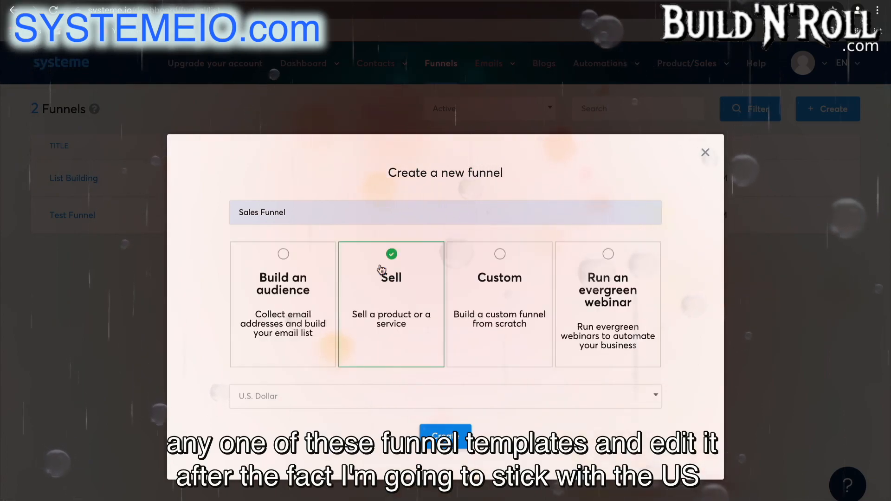
pyautogui.click(456, 443)
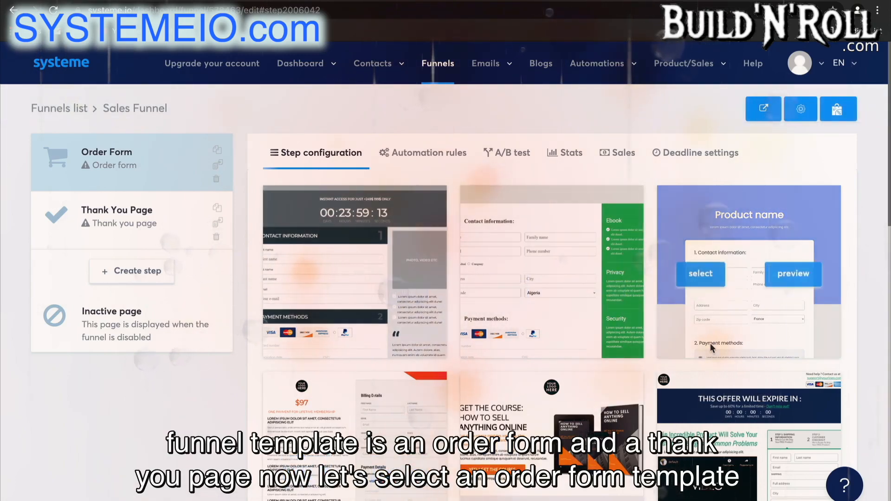
# Apply the "You are about to receive.." template to the Order Form step
pyautogui.scroll(-1, 710, 343)
pyautogui.scroll(-10, 711, 344)
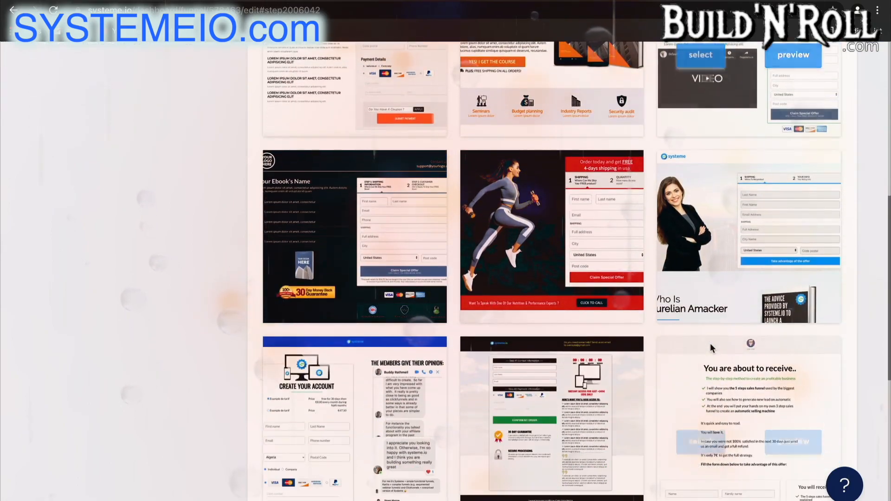
pyautogui.scroll(-1, 712, 346)
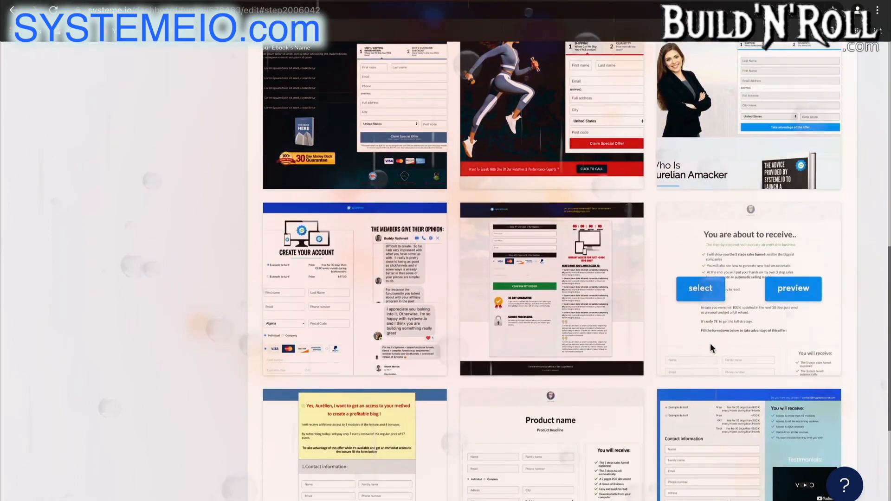
pyautogui.click(700, 290)
# Apply the blue thumbs-up "Thank you for your order!" template to the Thank You Page step
pyautogui.click(210, 232)
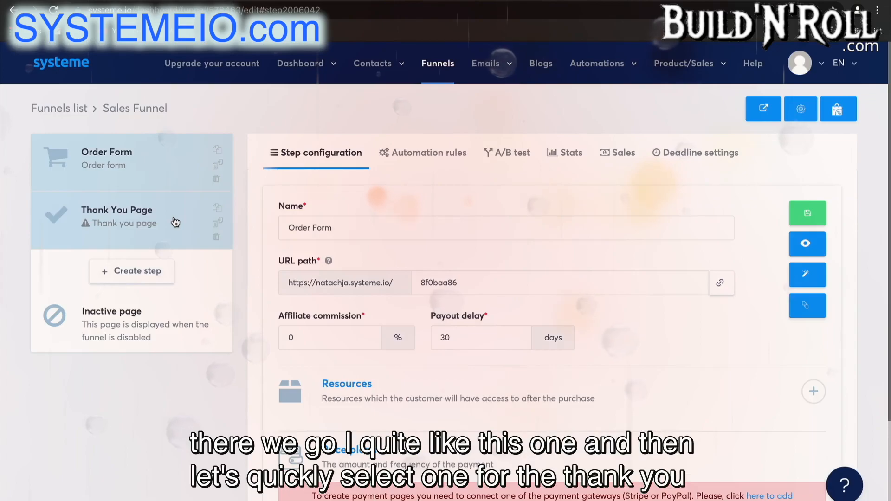
pyautogui.scroll(-1, 333, 382)
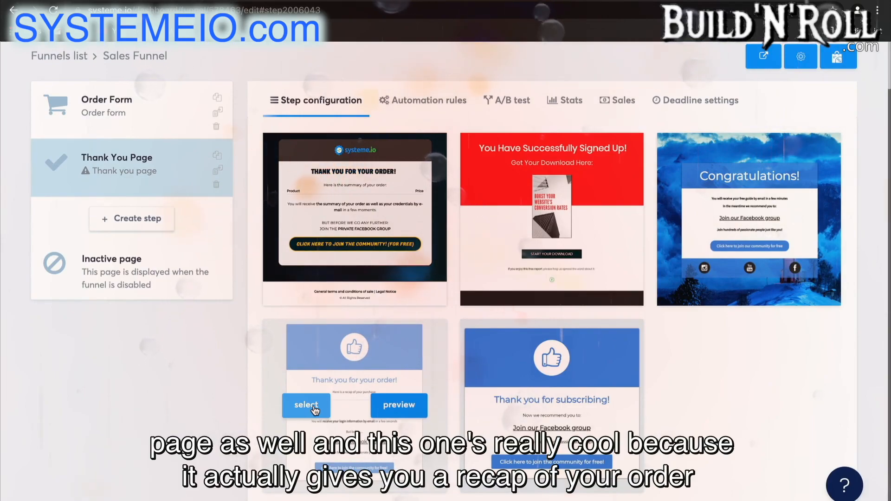
pyautogui.click(314, 409)
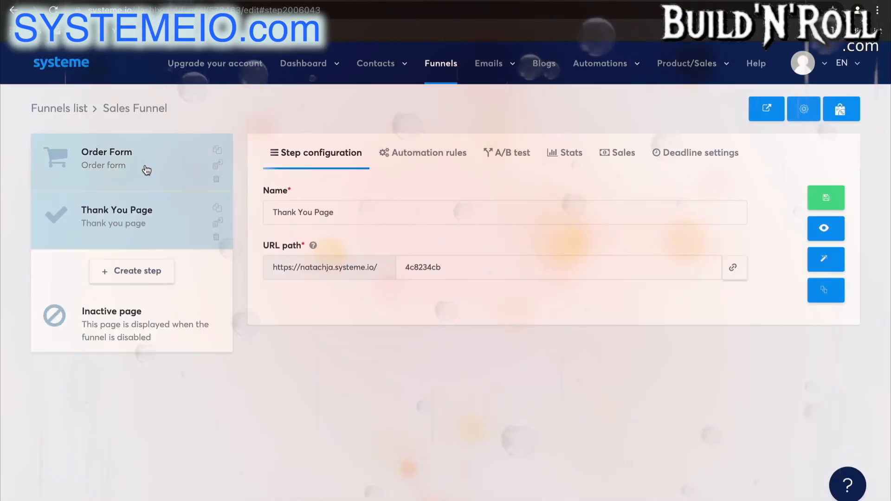
# Return to the Order Form step and review its price plans section with the payment gateway integration option
pyautogui.click(149, 174)
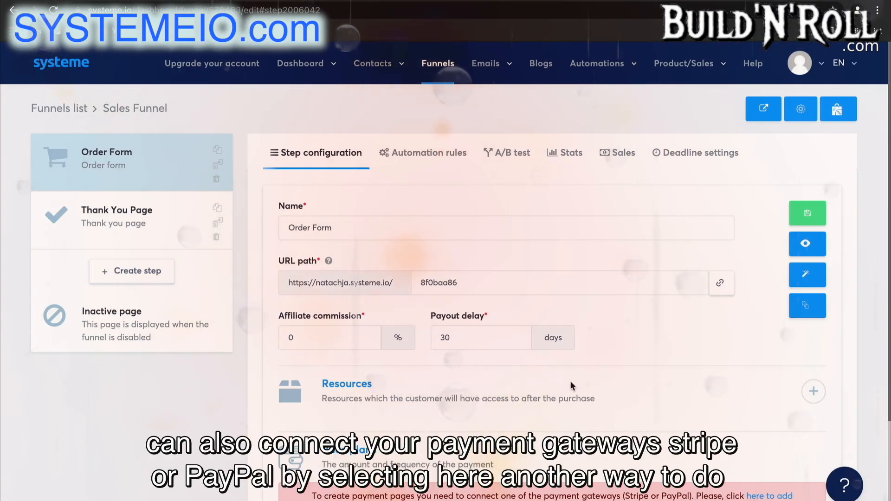
pyautogui.scroll(-2, 606, 414)
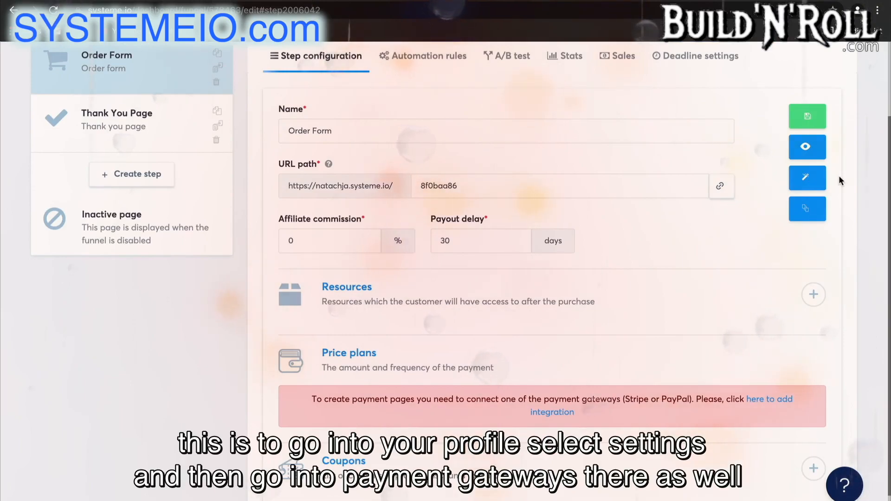
pyautogui.scroll(2, 840, 176)
pyautogui.click(819, 66)
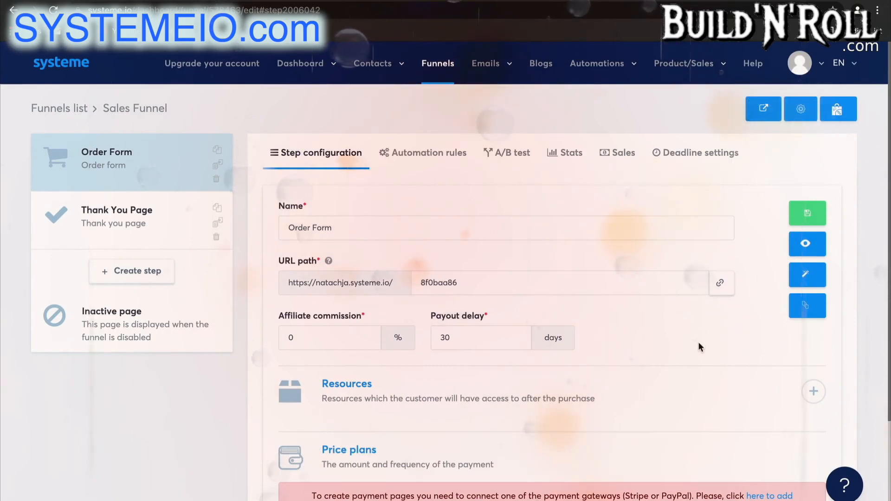
pyautogui.scroll(-3, 700, 347)
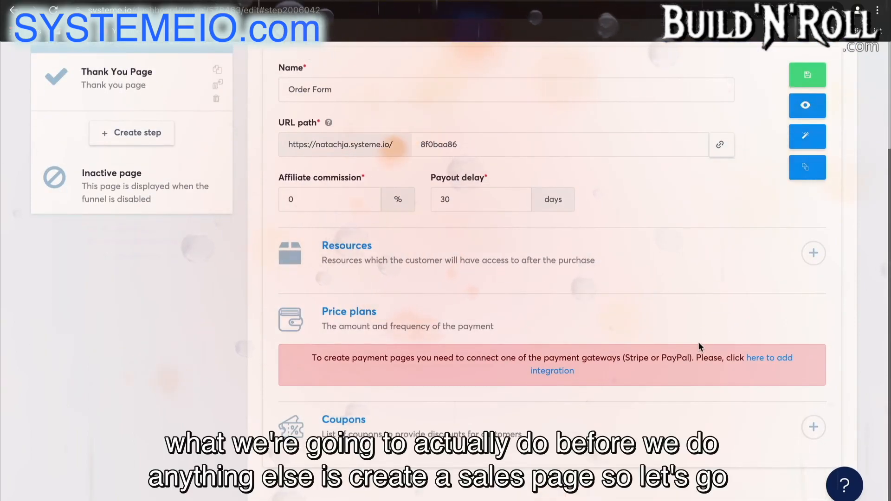
pyautogui.scroll(3, 700, 347)
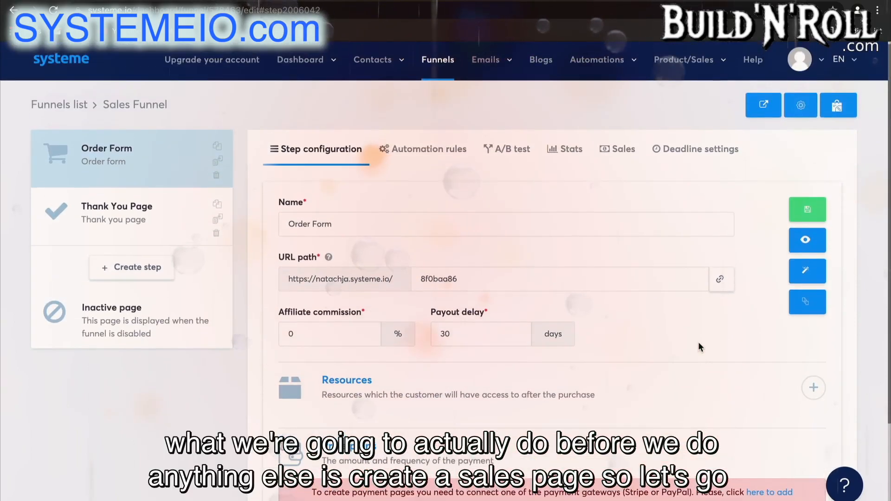
# Create a funnel step named "Sales Page" of type Sales page and move it ahead of the Order Form step
pyautogui.click(150, 268)
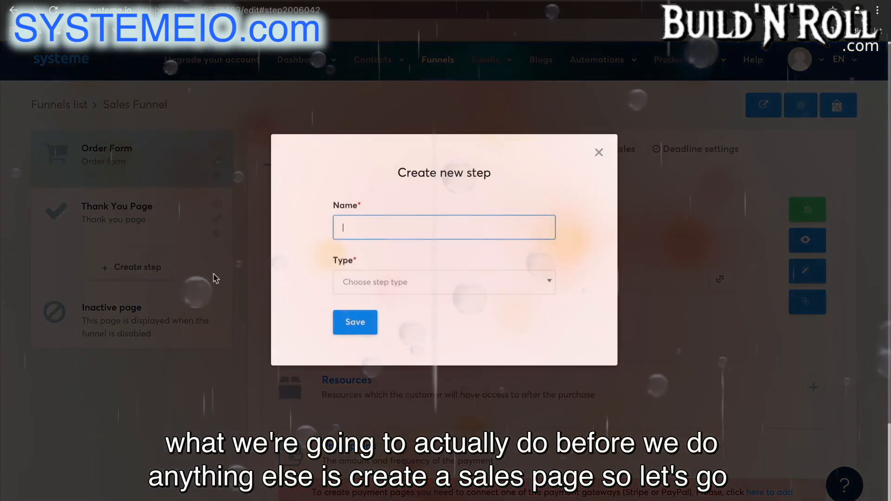
pyautogui.write('Sales Page')
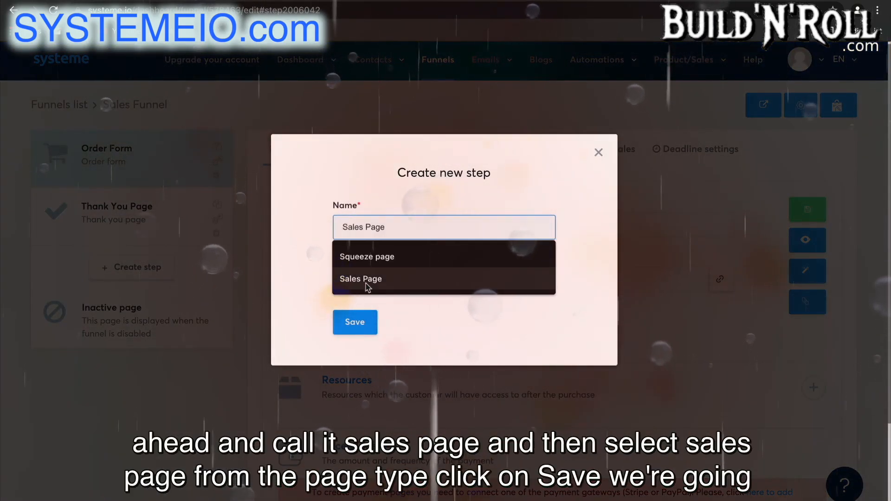
pyautogui.click(367, 279)
pyautogui.click(364, 284)
pyautogui.scroll(-3, 401, 396)
pyautogui.click(402, 355)
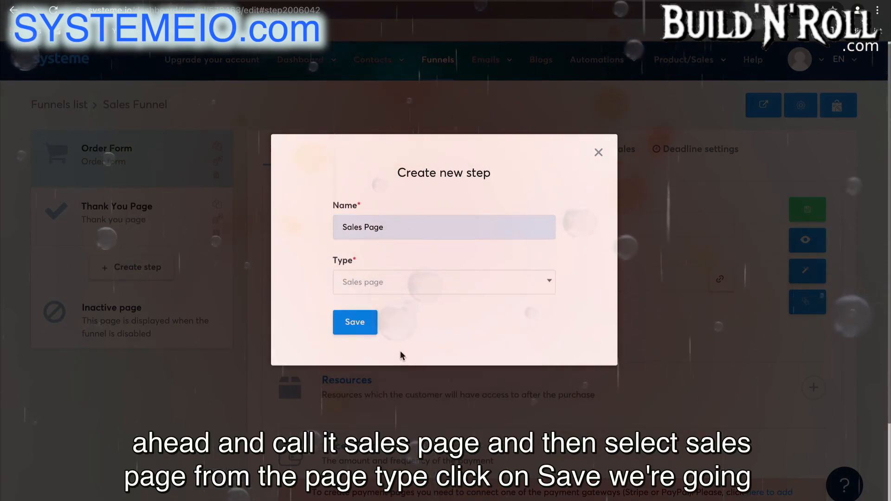
pyautogui.click(358, 324)
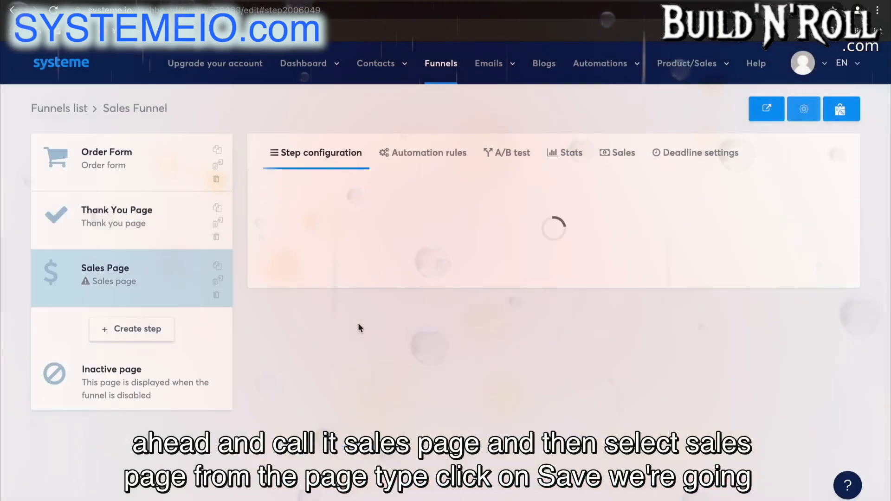
pyautogui.moveTo(174, 291); pyautogui.dragTo(173, 181)
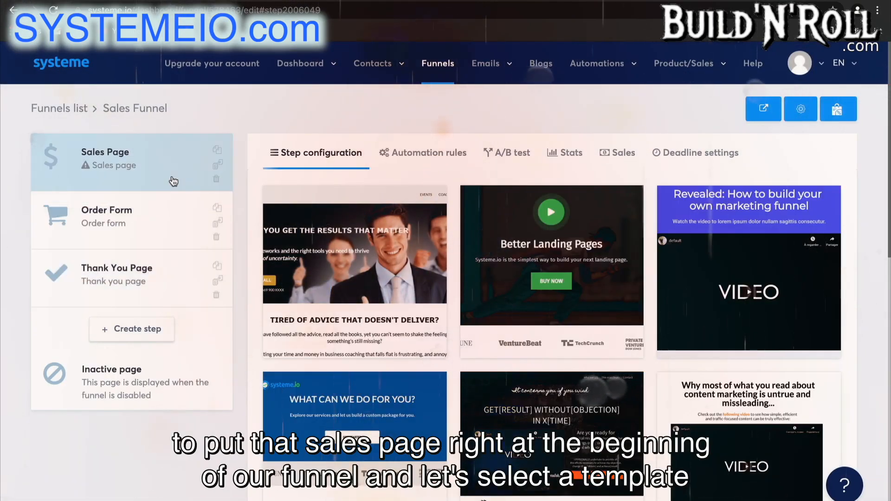
# Apply the "Headline (sub headline)" template with the purple chart to the Sales Page step
pyautogui.scroll(-6, 580, 255)
pyautogui.scroll(-3, 599, 288)
pyautogui.scroll(-4, 599, 288)
pyautogui.scroll(3, 599, 288)
pyautogui.scroll(-3, 599, 288)
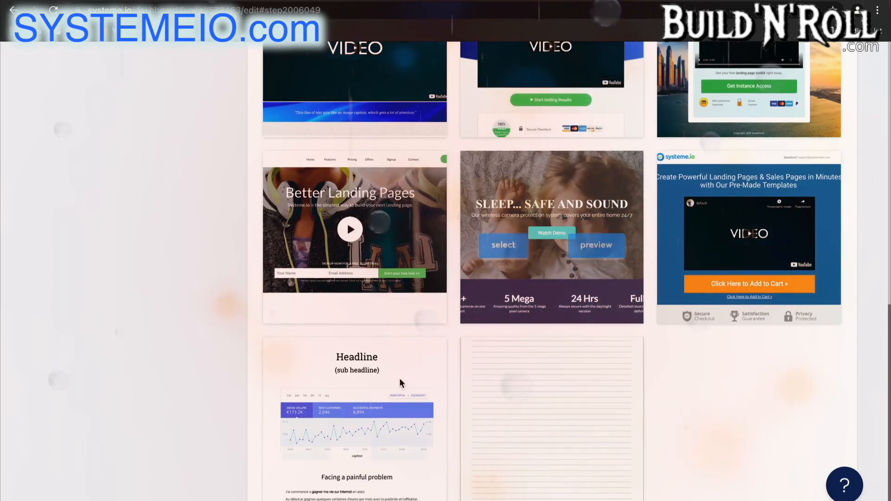
pyautogui.moveTo(361, 410)
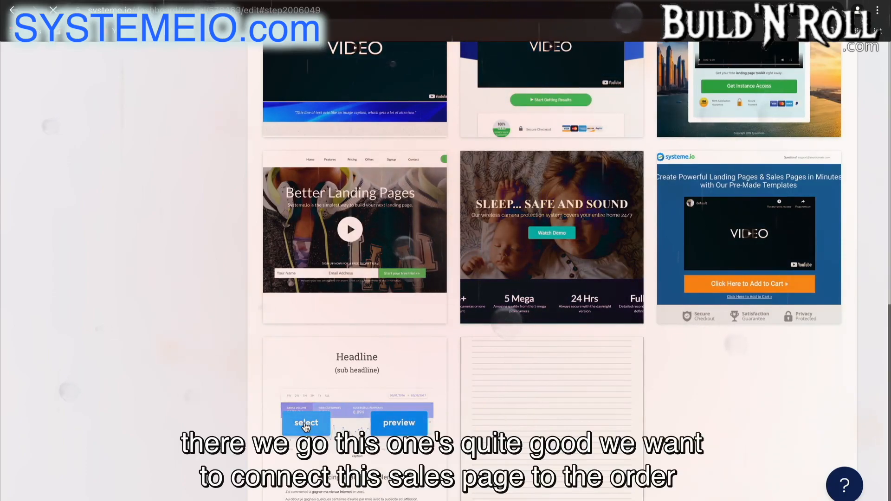
pyautogui.click(306, 423)
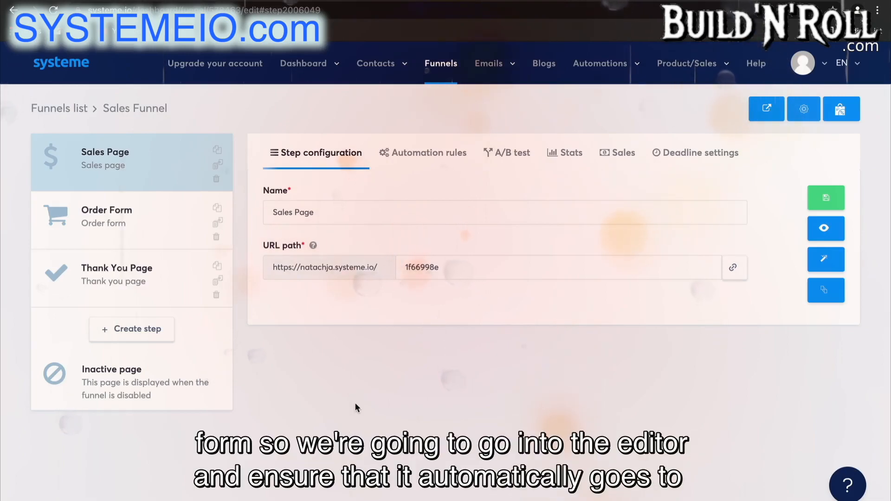
# In the Sales Page editor, set the 497 dollars button above "How to accomplish this?" to Next step URL
pyautogui.click(827, 262)
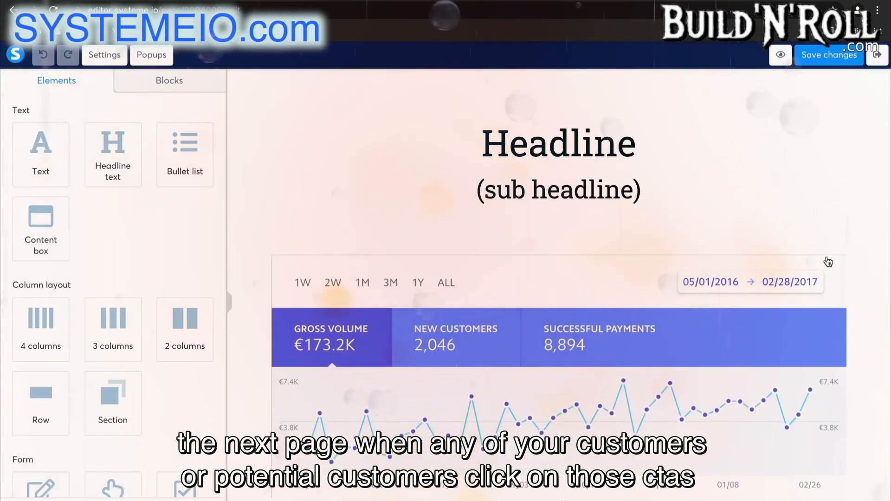
pyautogui.scroll(-15, 829, 262)
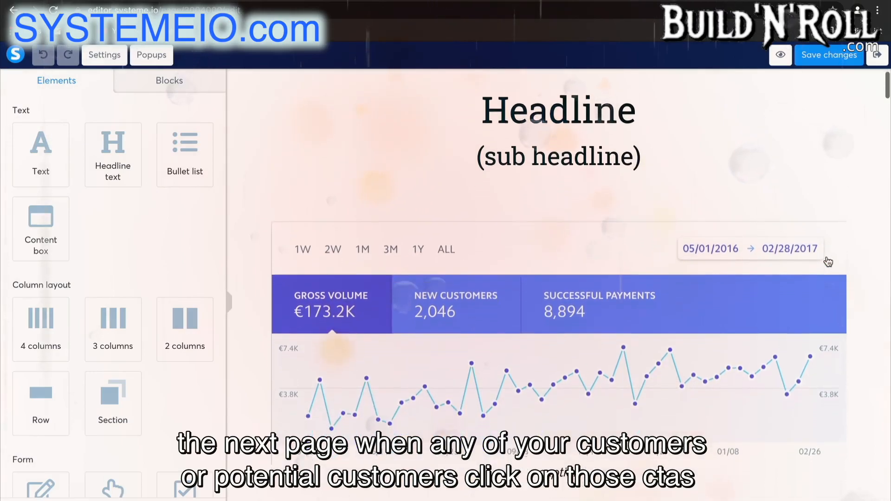
pyautogui.scroll(-20, 829, 262)
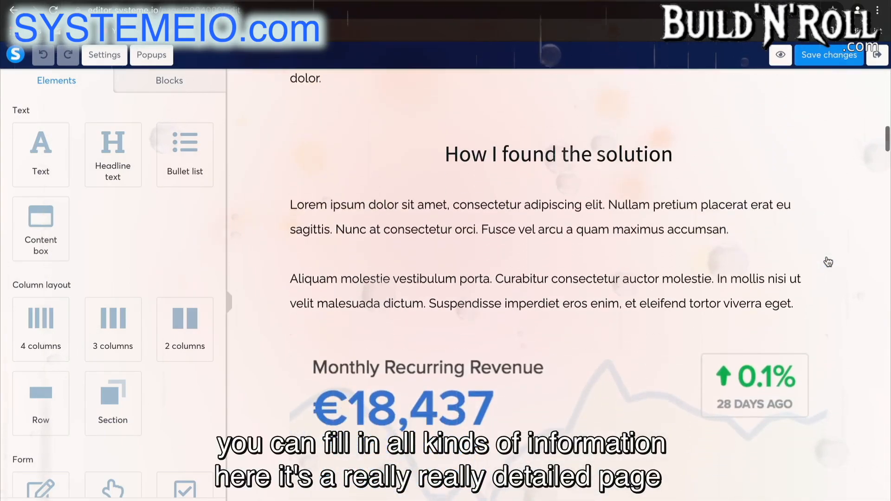
pyautogui.scroll(-20, 829, 262)
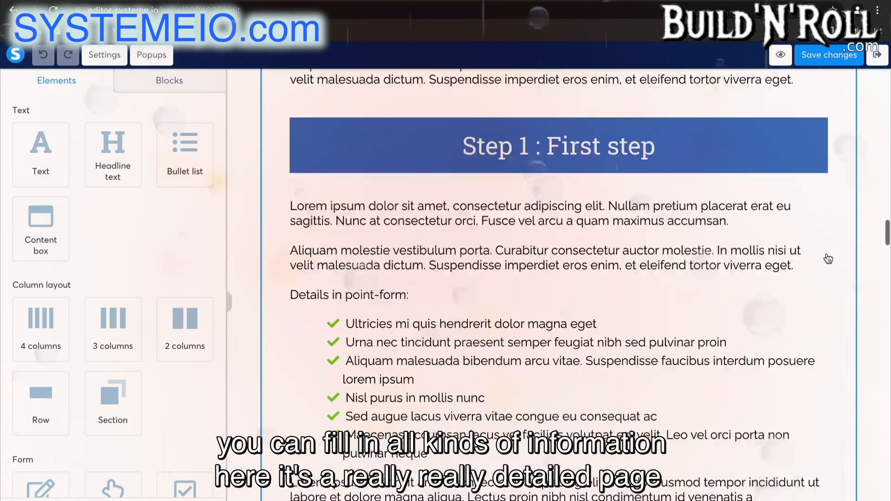
pyautogui.scroll(-20, 828, 259)
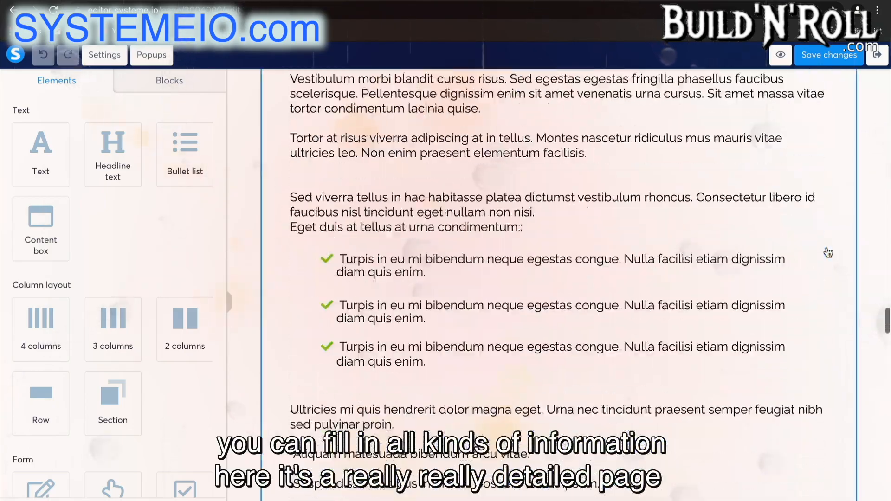
pyautogui.scroll(-15, 829, 253)
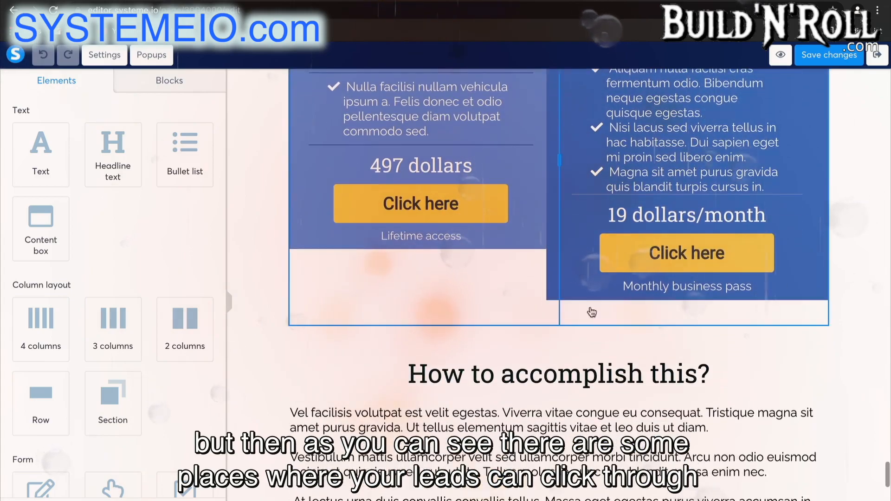
pyautogui.click(447, 209)
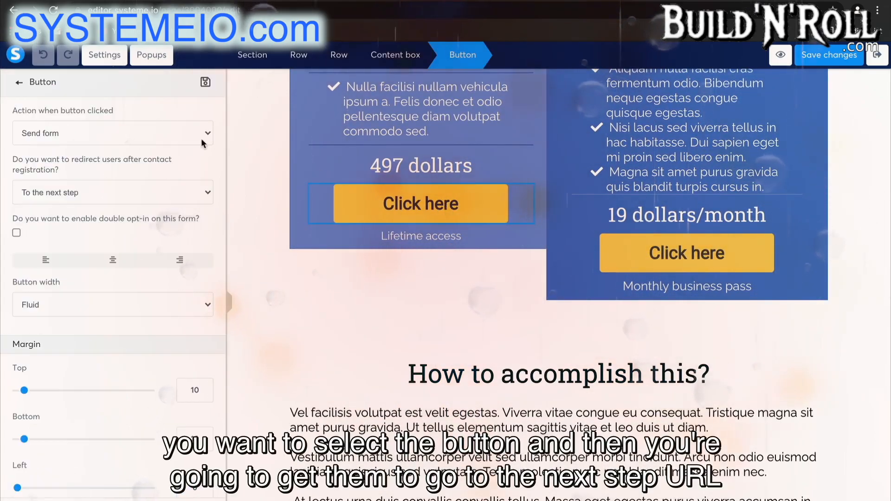
pyautogui.click(128, 135)
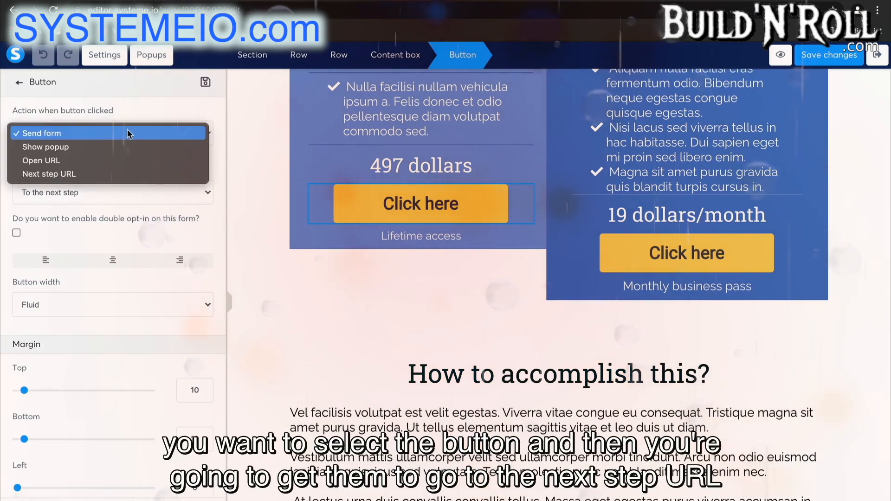
pyautogui.click(88, 175)
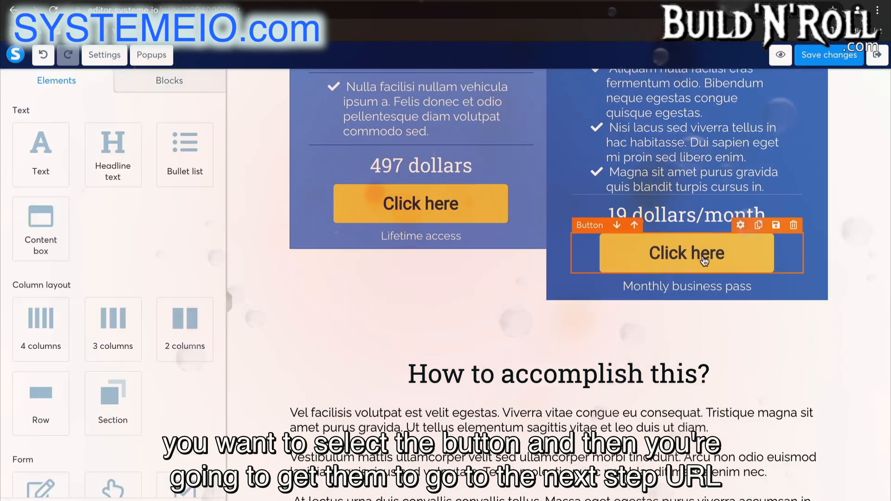
# Set the action of the 19 dollars/month button above "How to accomplish this?" to Next step URL
pyautogui.click(614, 253)
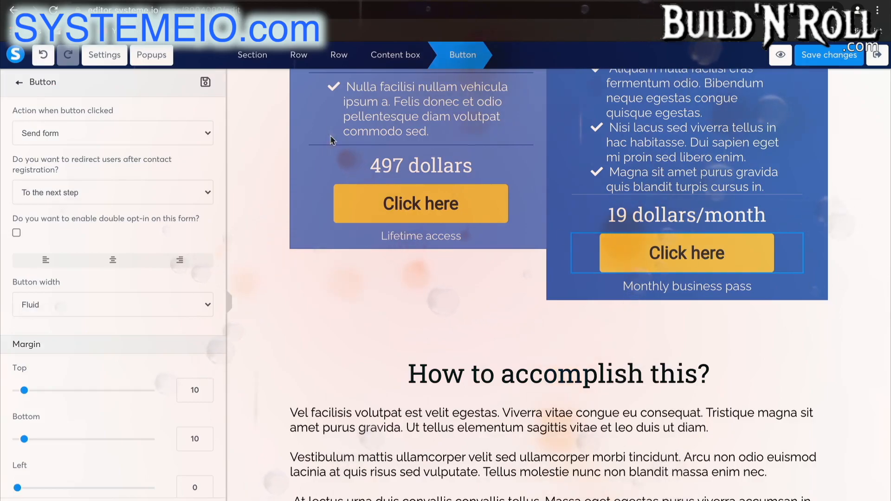
pyautogui.click(139, 133)
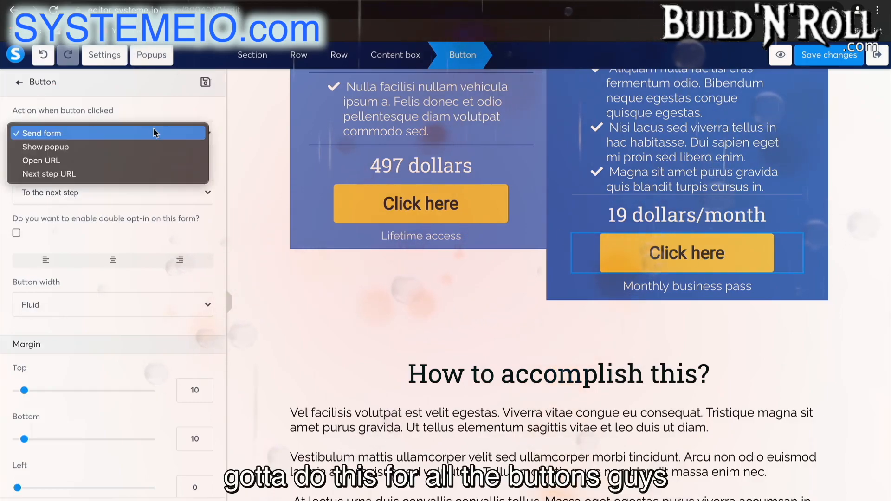
pyautogui.click(136, 175)
pyautogui.click(350, 355)
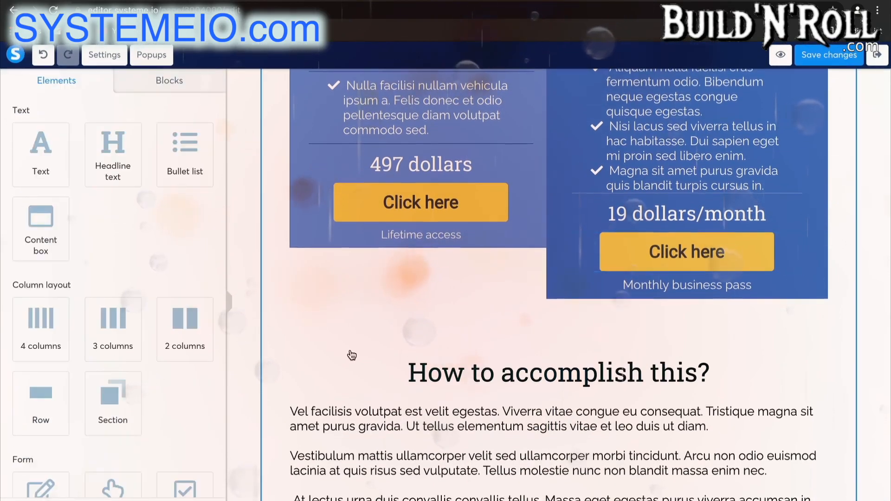
# In the other pricing table, above the "JVelit euismod" text, set the Lifetime Access button's action to Next step URL
pyautogui.scroll(3, 350, 355)
pyautogui.scroll(-2, 358, 348)
pyautogui.click(391, 279)
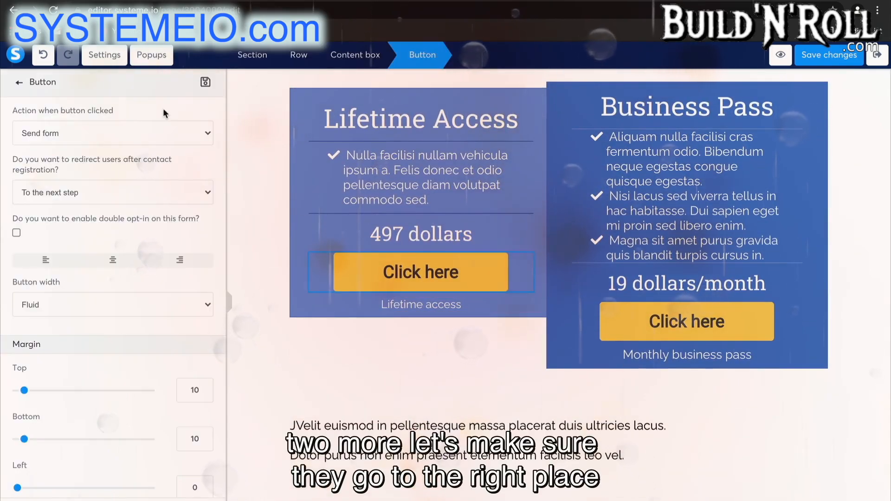
pyautogui.click(139, 133)
pyautogui.click(138, 176)
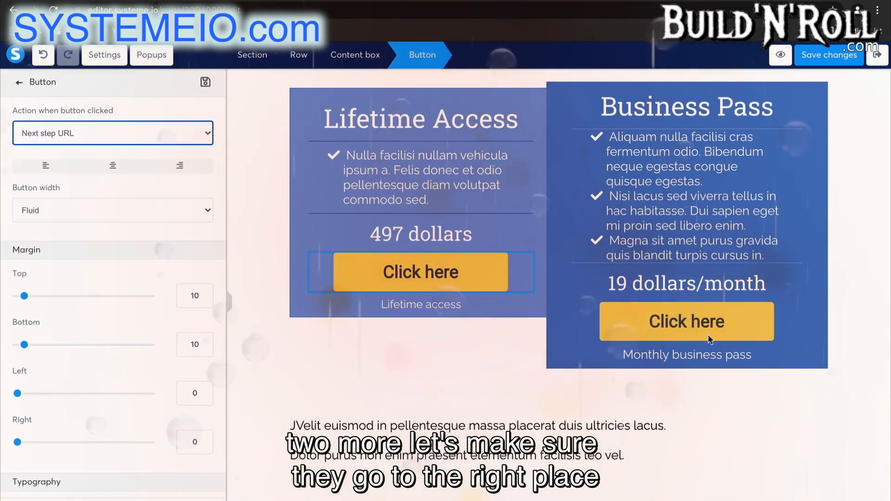
# Set the Business Pass button in the same pricing table to Next step URL, and save the page before exiting the editor
pyautogui.click(687, 321)
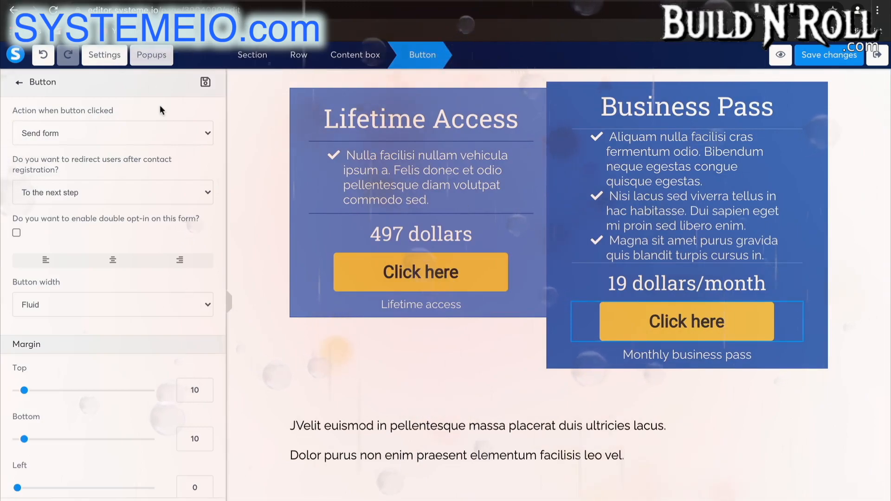
pyautogui.click(169, 133)
pyautogui.click(130, 174)
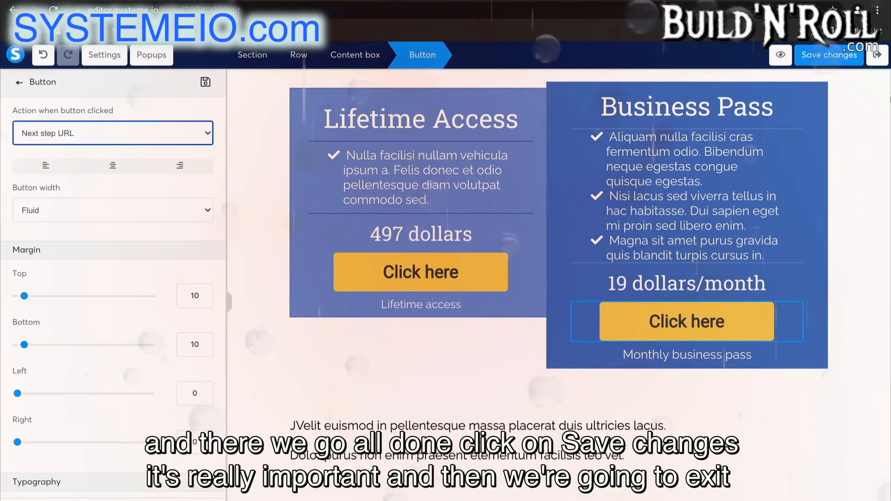
pyautogui.click(830, 57)
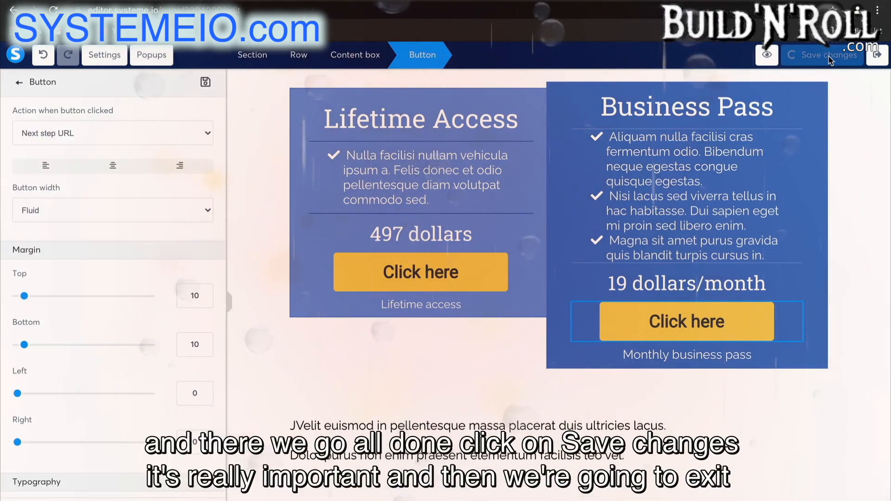
pyautogui.click(882, 65)
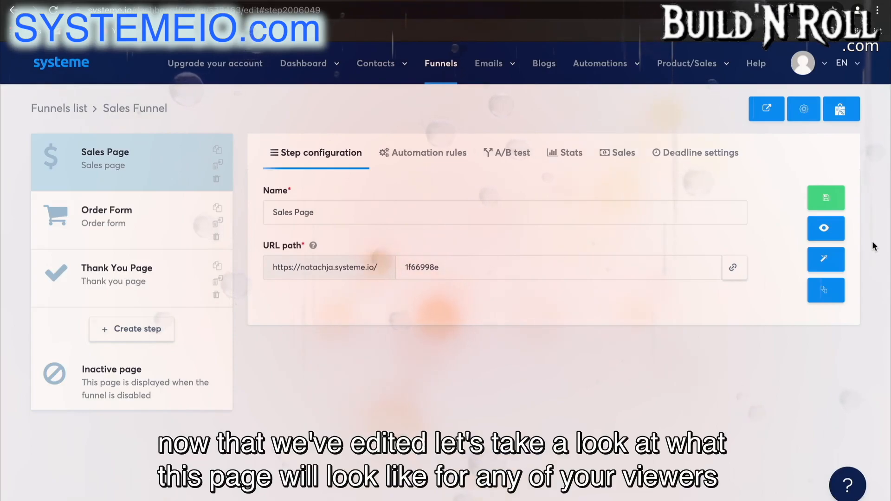
# Preview the live Sales Page down to its pricing table and follow the 497 dollars Lifetime access button
pyautogui.click(826, 230)
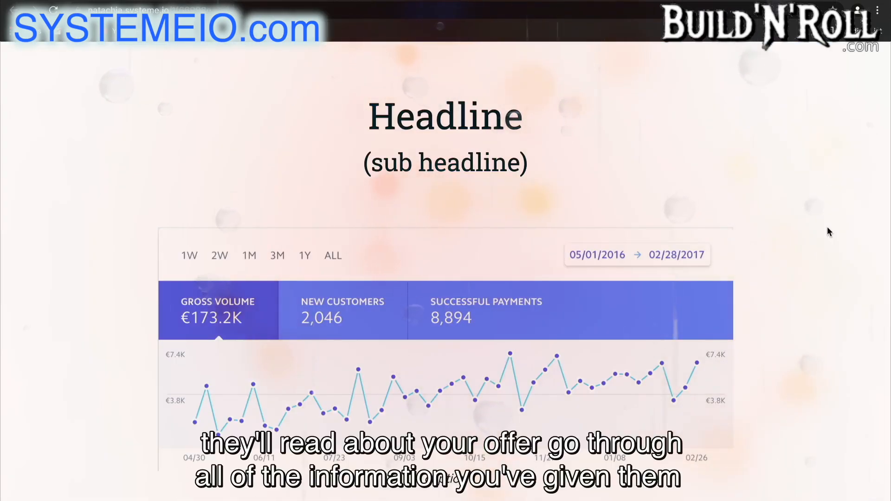
pyautogui.scroll(-3, 830, 232)
pyautogui.scroll(-20, 828, 229)
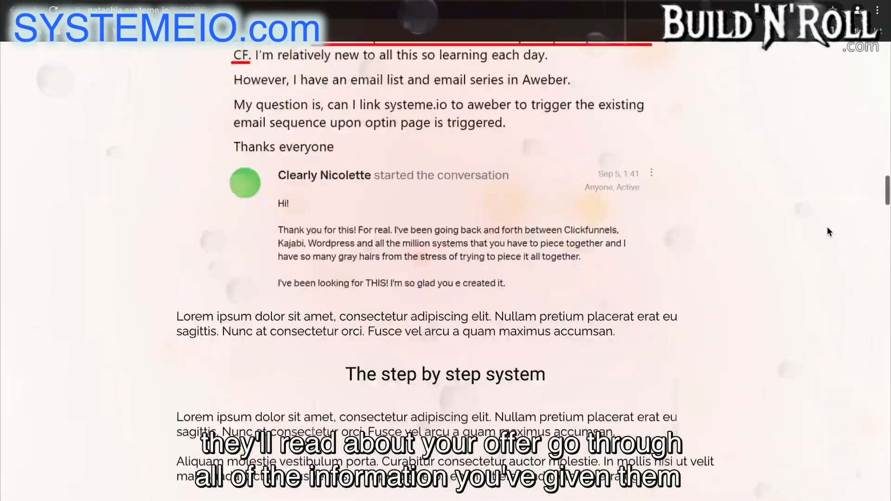
pyautogui.scroll(-20, 827, 227)
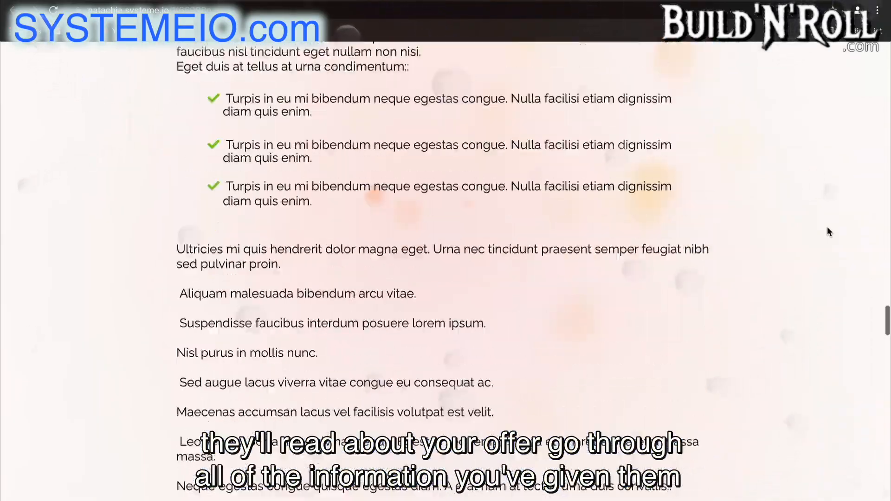
pyautogui.scroll(-20, 830, 233)
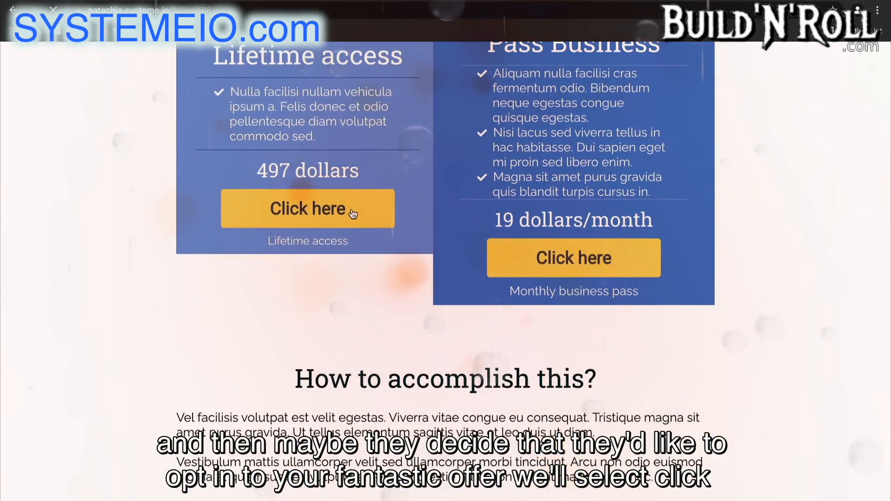
pyautogui.click(353, 214)
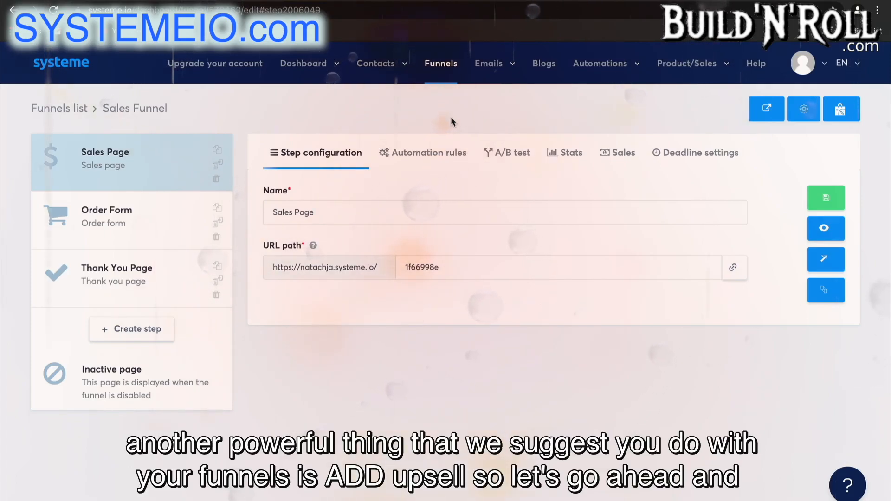
# Create a new funnel step named Upsell 1 with the step type Upsell
pyautogui.click(156, 329)
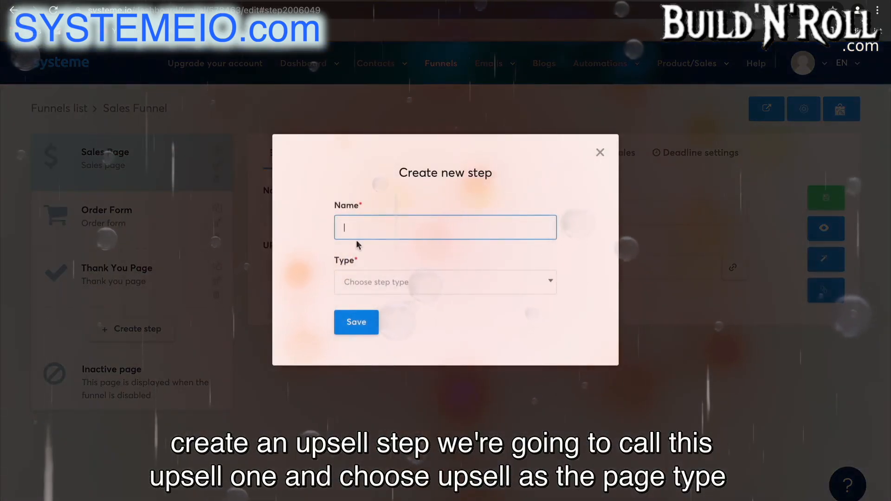
pyautogui.write('Up')
pyautogui.click(409, 255)
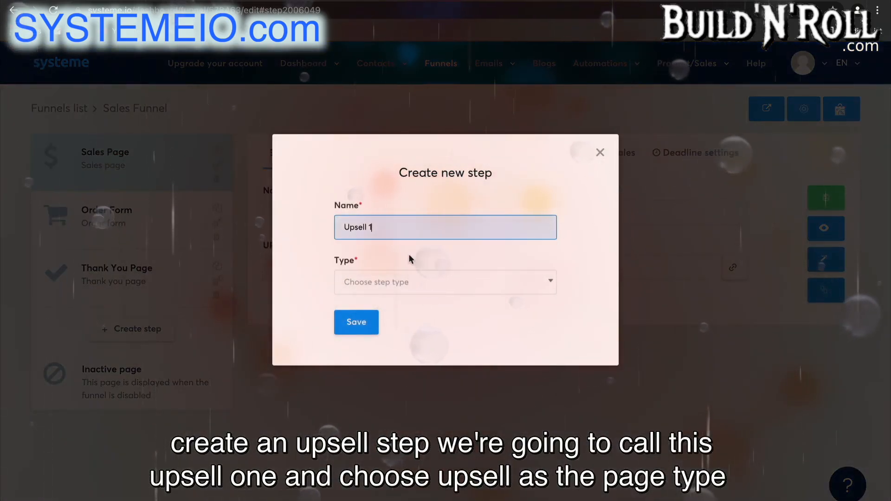
pyautogui.click(419, 284)
pyautogui.scroll(-3, 418, 408)
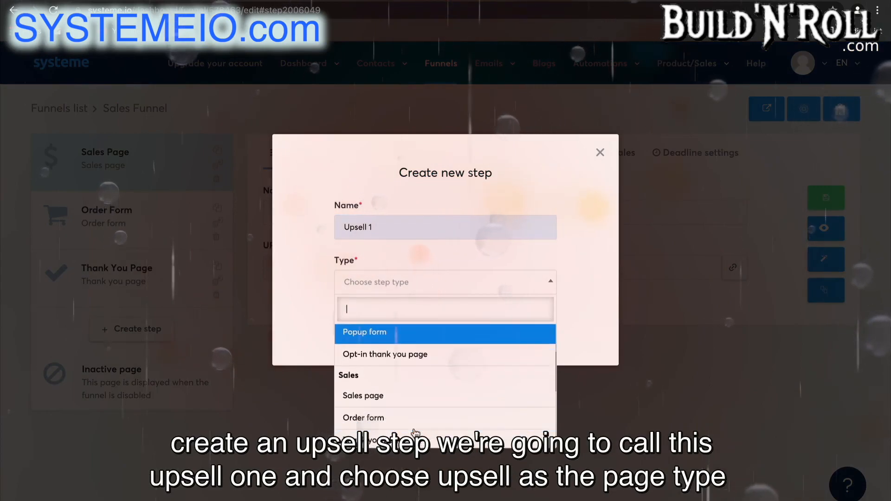
pyautogui.click(415, 424)
pyautogui.click(357, 327)
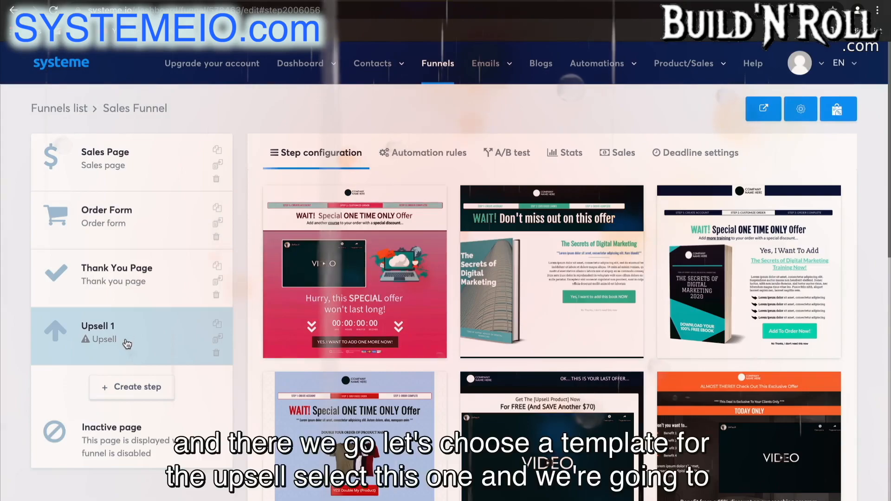
# Apply the "Customize your order" template to Upsell 1 and move the step ahead of the Thank You Page
pyautogui.scroll(-10, 511, 232)
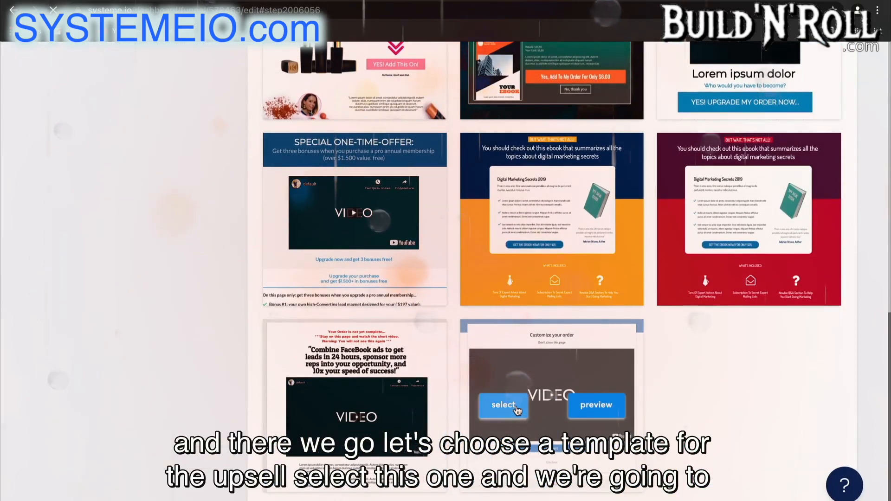
pyautogui.click(518, 411)
pyautogui.moveTo(136, 337); pyautogui.dragTo(132, 261)
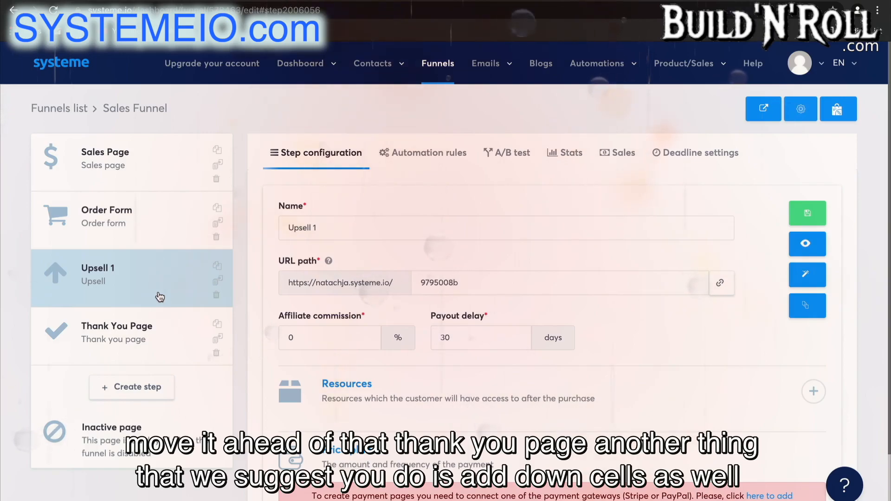
# Create another funnel step named Downsell with the step type Downsell
pyautogui.click(161, 382)
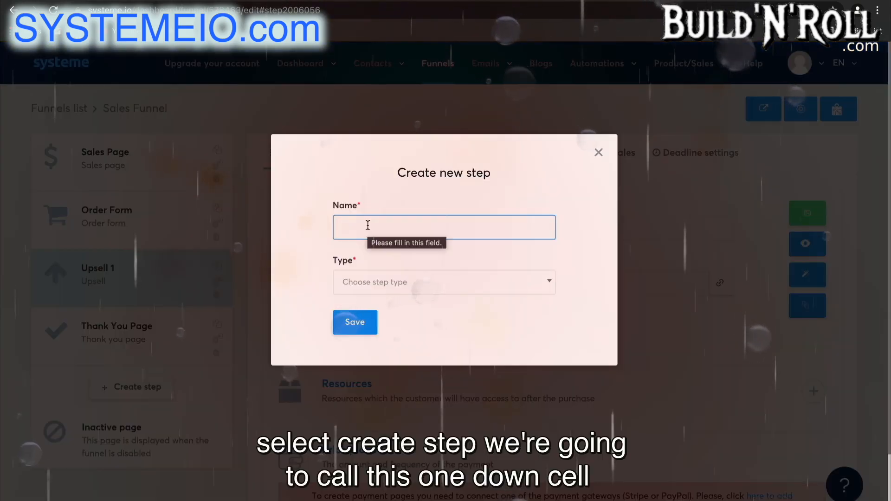
pyautogui.click(367, 226)
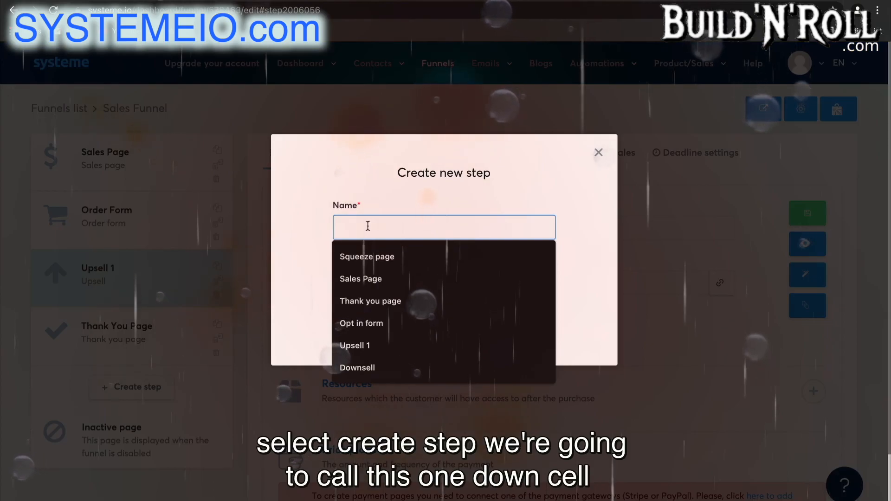
pyautogui.write('D')
pyautogui.click(392, 256)
pyautogui.click(392, 282)
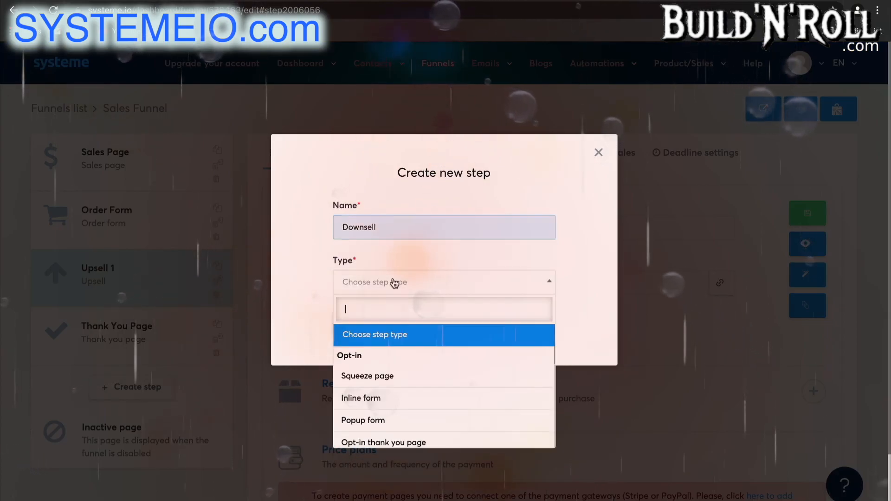
pyautogui.scroll(-5, 383, 399)
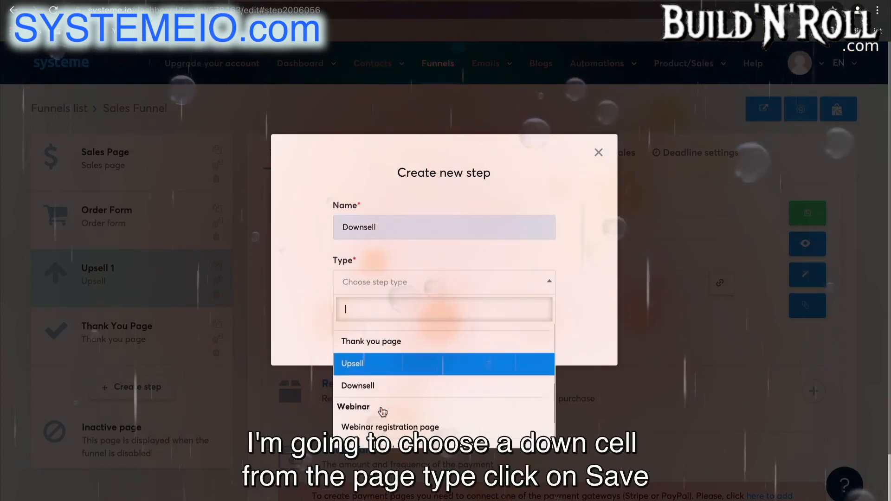
pyautogui.click(384, 379)
pyautogui.click(356, 322)
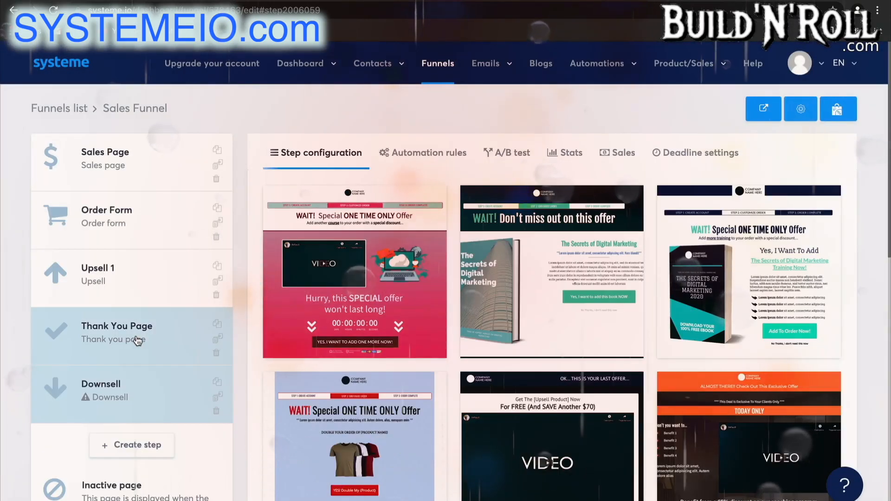
# Apply the "Customize your order" template to the Downsell step and place it between Upsell 1 and the Thank You Page
pyautogui.click(139, 342)
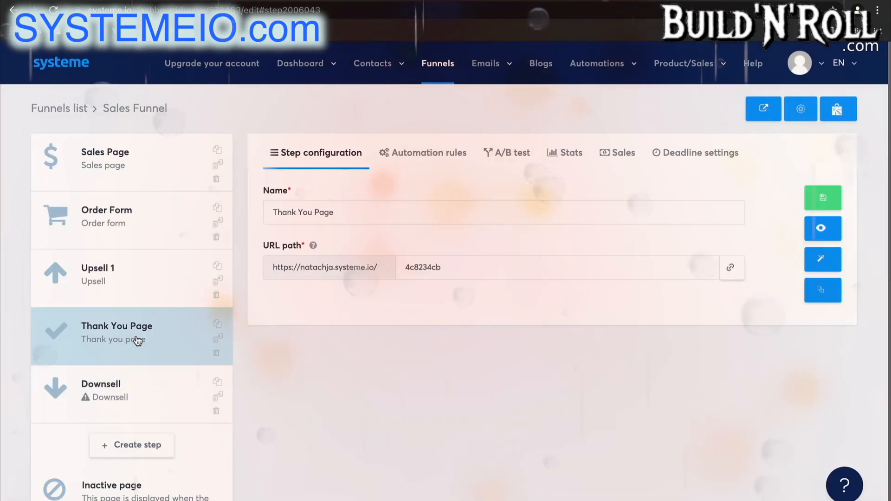
pyautogui.click(140, 381)
pyautogui.scroll(-10, 558, 430)
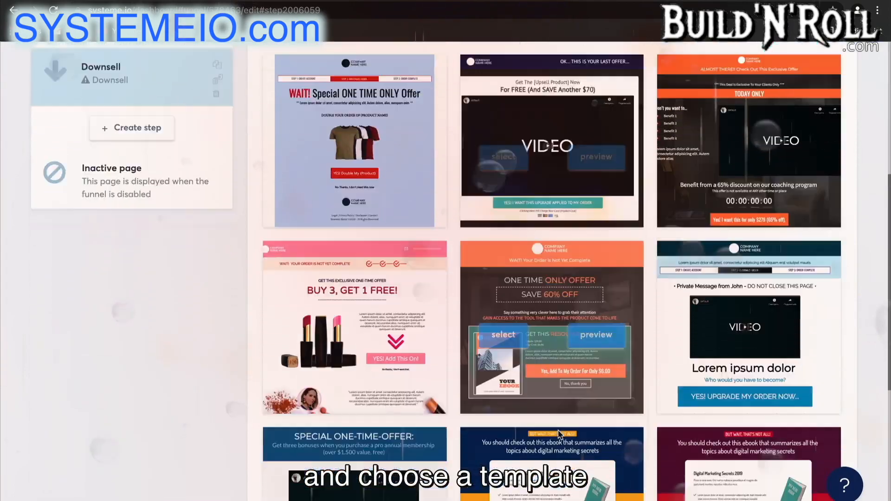
pyautogui.scroll(-1, 559, 431)
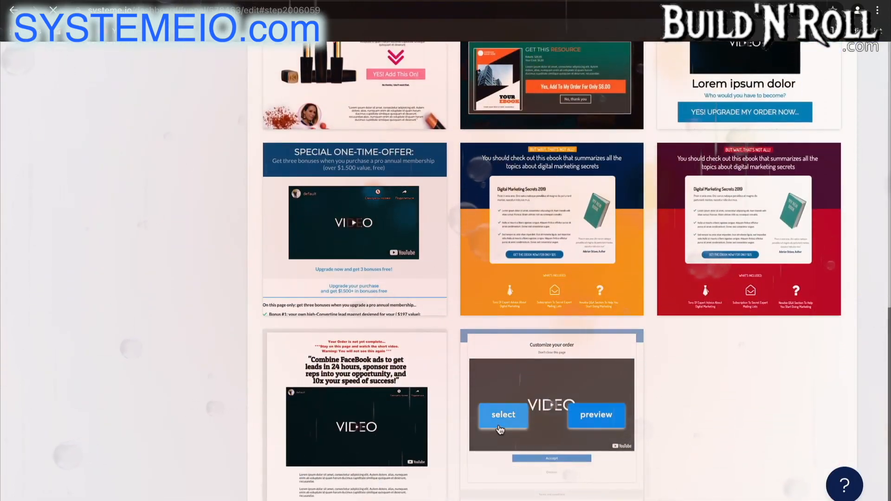
pyautogui.click(500, 428)
pyautogui.moveTo(135, 402); pyautogui.dragTo(135, 344)
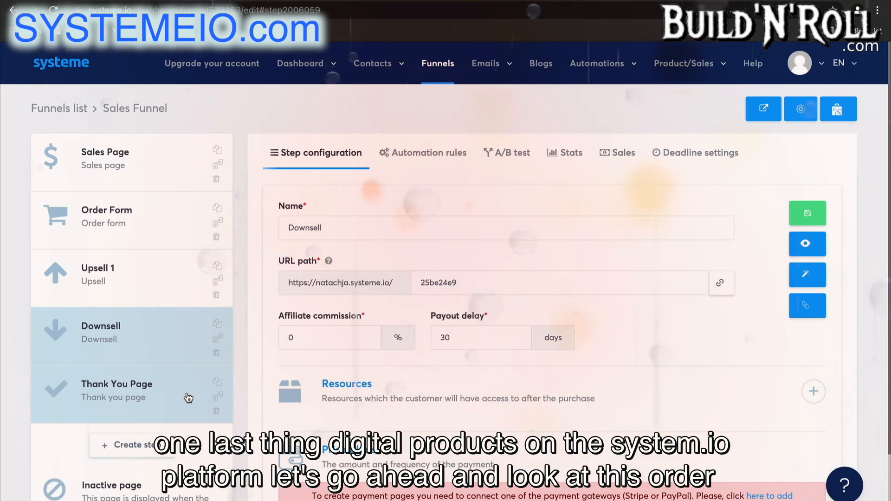
# Add a resource entry to the Order Form step, and review the selectable resource types and the price plans section
pyautogui.click(153, 235)
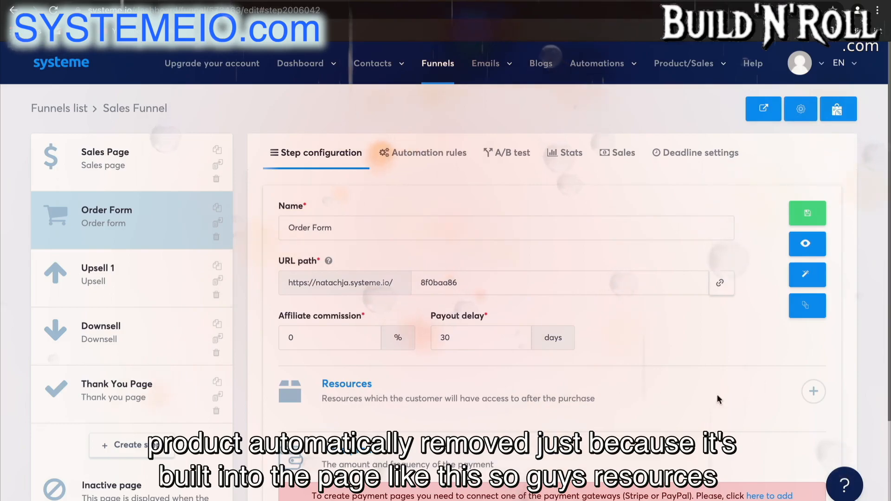
pyautogui.click(814, 398)
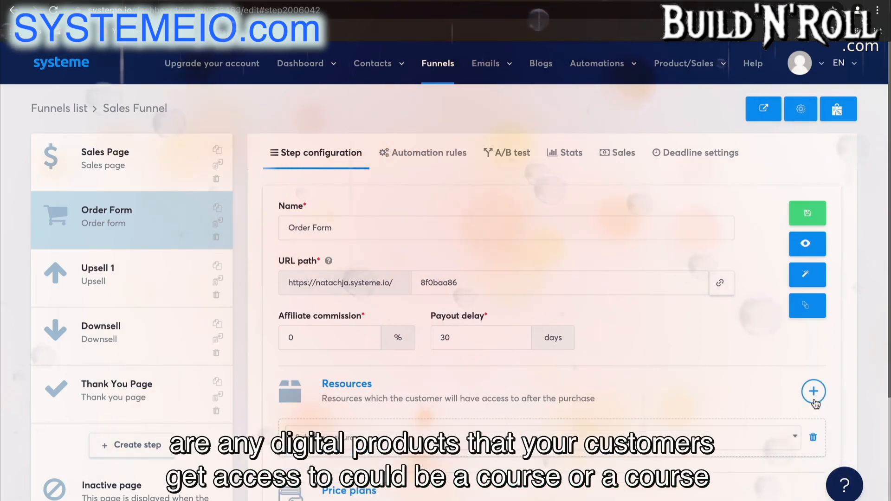
pyautogui.click(715, 438)
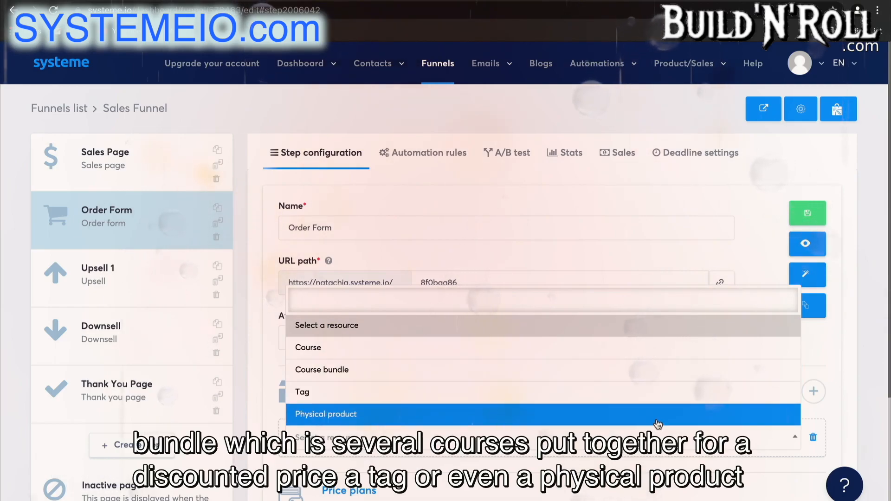
pyautogui.click(824, 367)
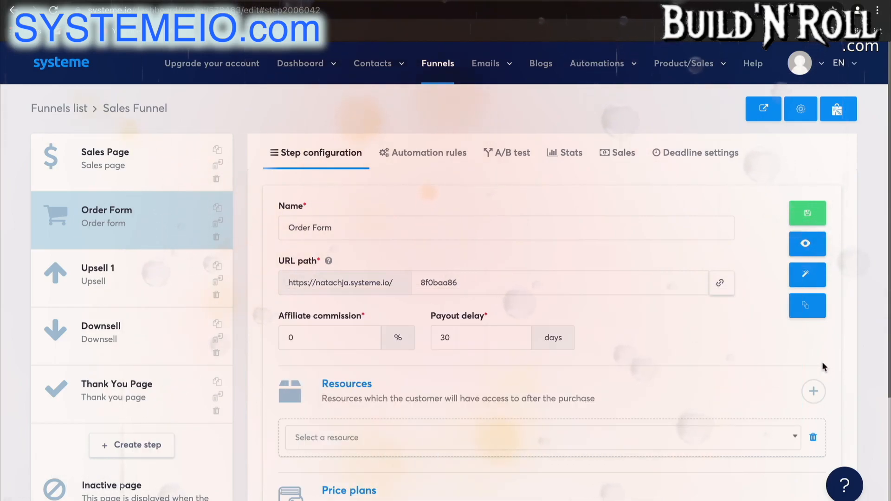
pyautogui.scroll(-2, 789, 369)
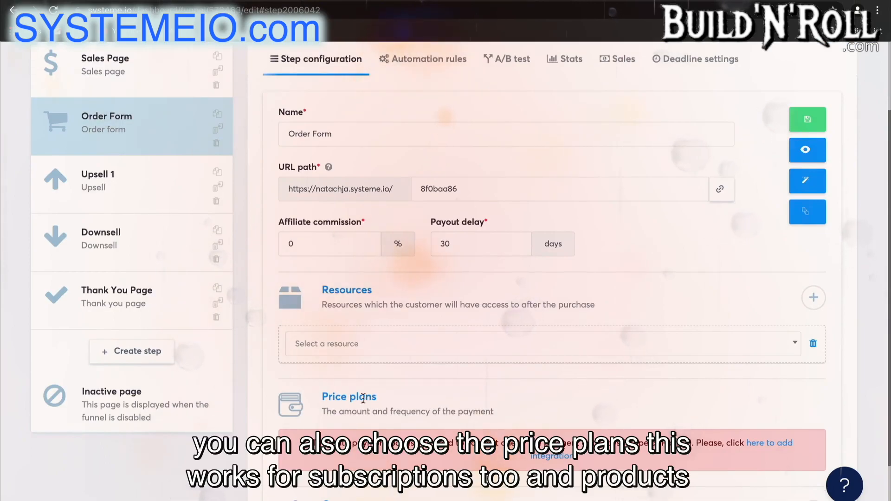
pyautogui.scroll(-1, 517, 402)
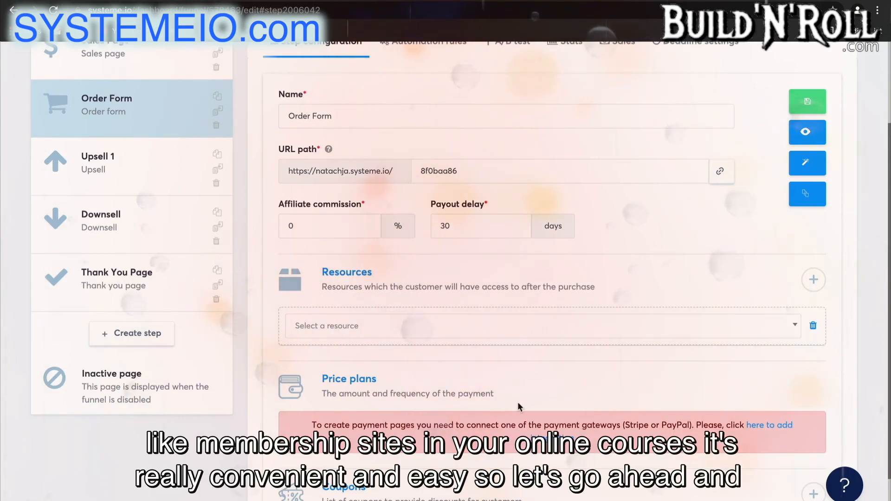
# Set the Order Form's resource to a Course, choosing Real Estate Course with Full access
pyautogui.click(527, 328)
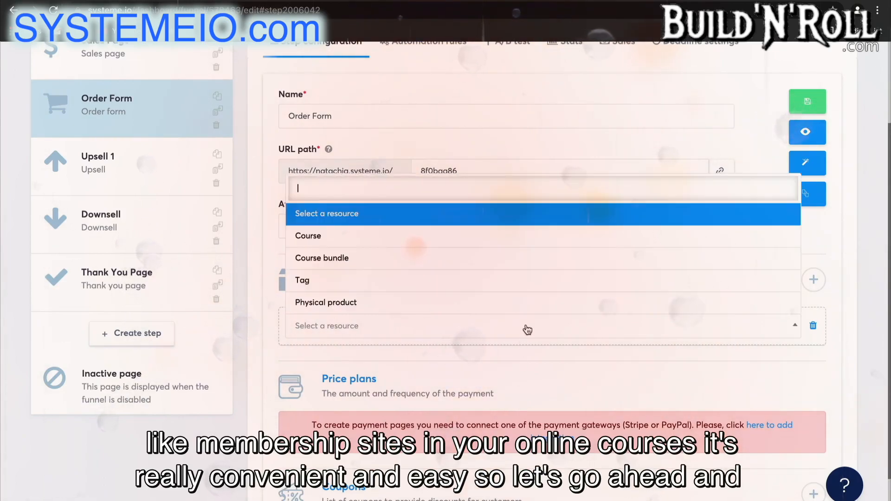
pyautogui.click(483, 236)
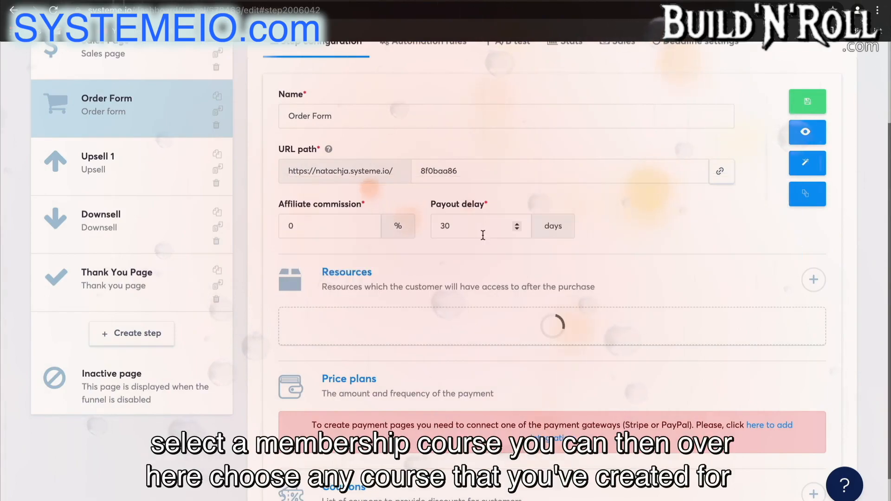
pyautogui.click(439, 369)
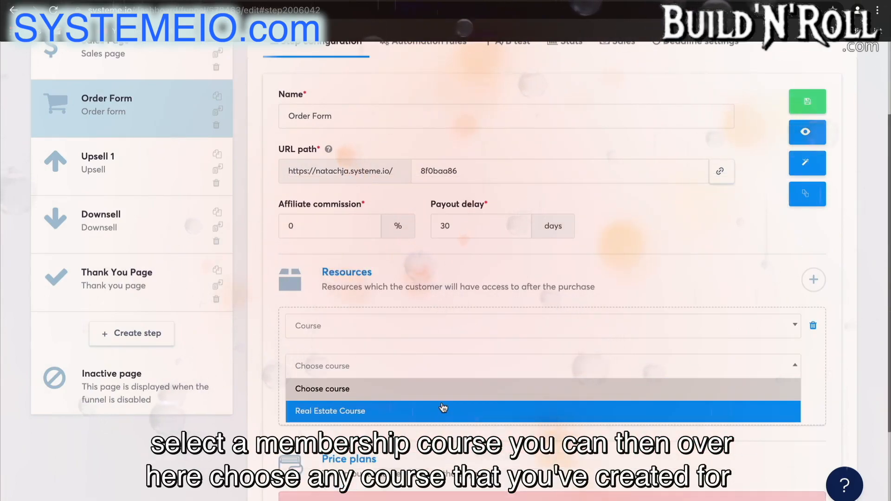
pyautogui.click(435, 411)
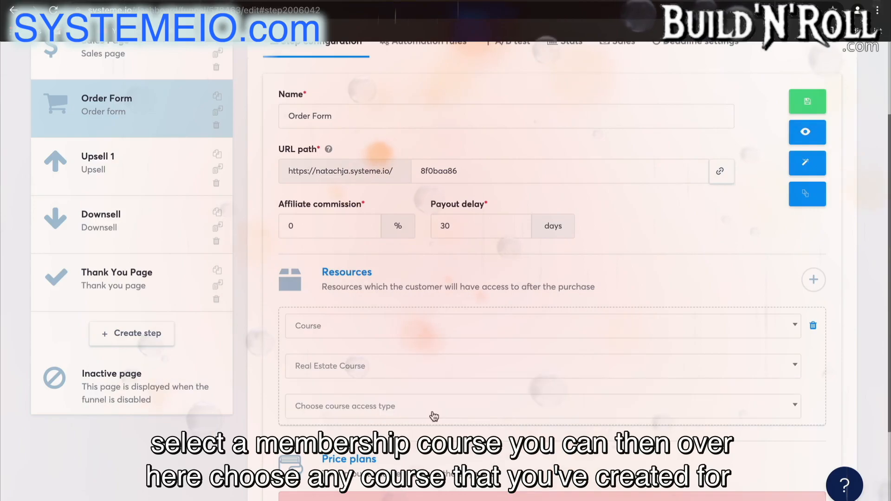
pyautogui.click(434, 415)
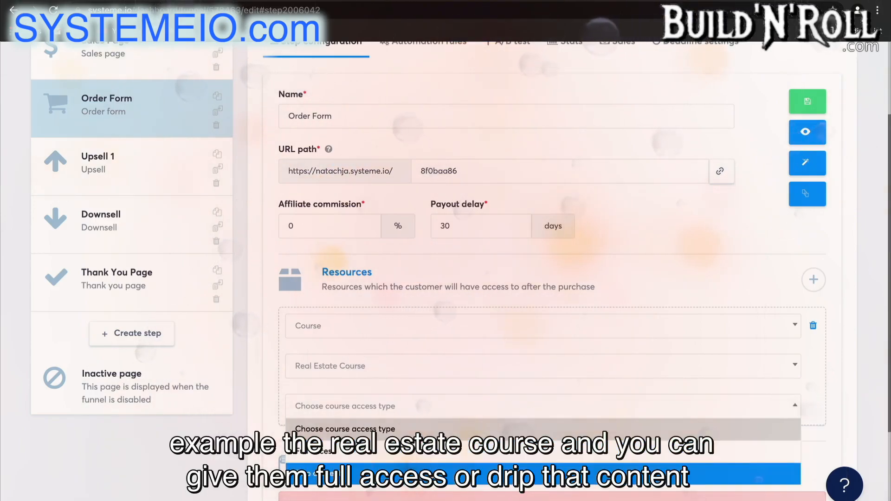
pyautogui.click(435, 451)
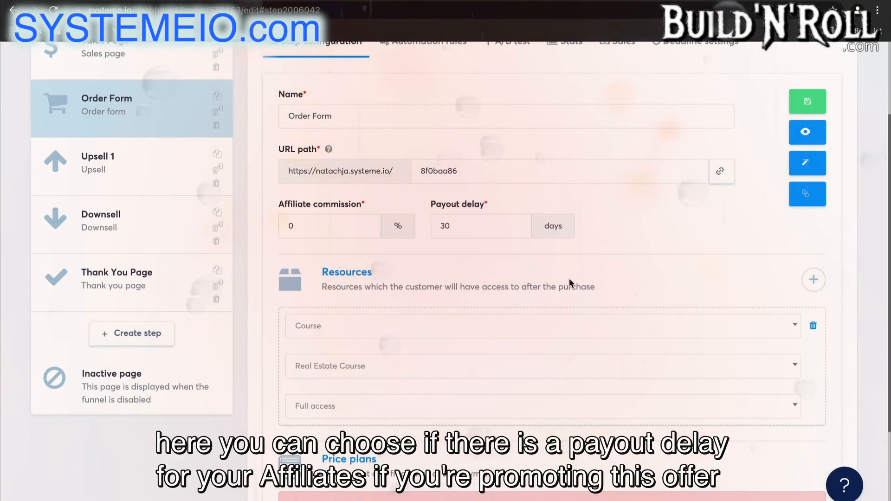
# Add a second resource to the Order Form and set its type to Tag
pyautogui.scroll(-3, 630, 280)
pyautogui.scroll(4, 630, 281)
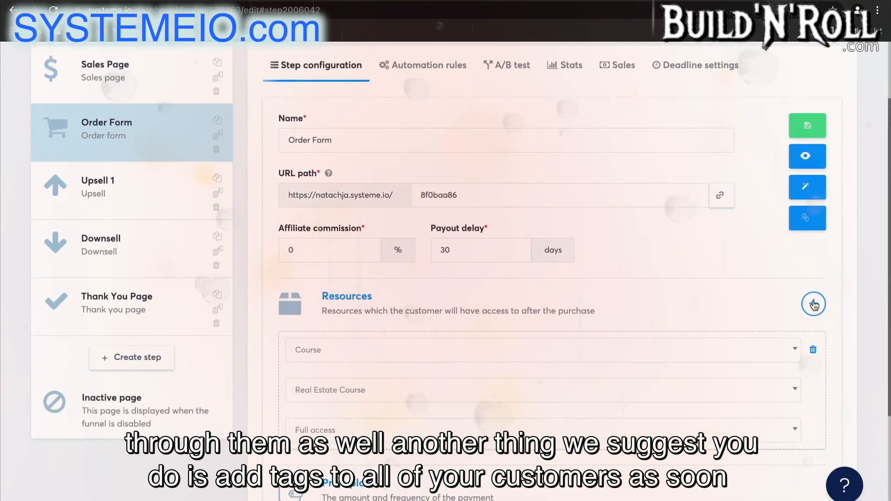
pyautogui.click(814, 304)
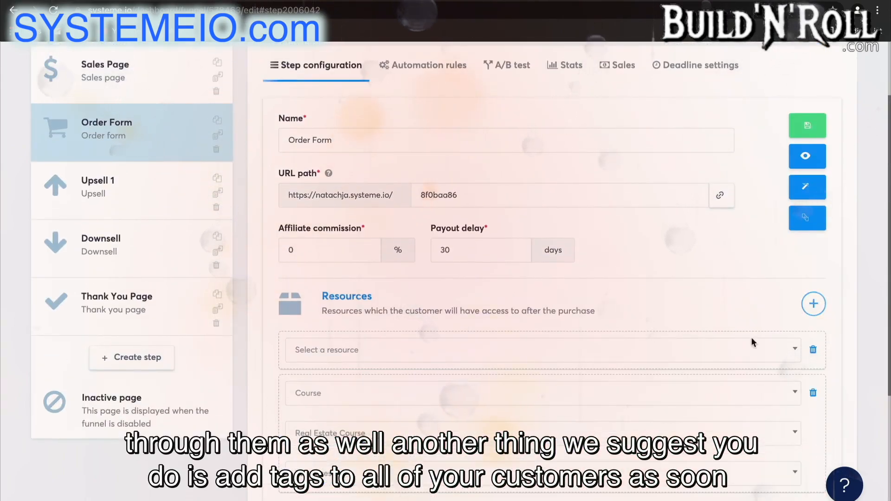
pyautogui.click(708, 355)
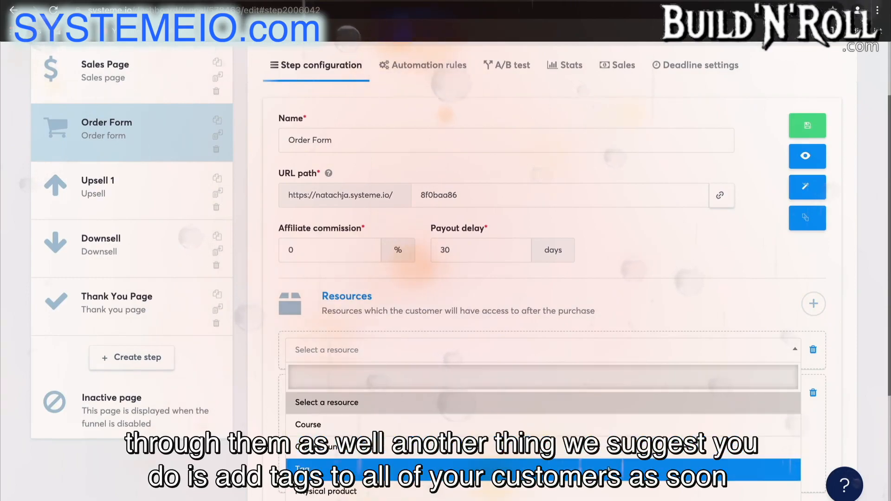
pyautogui.click(609, 469)
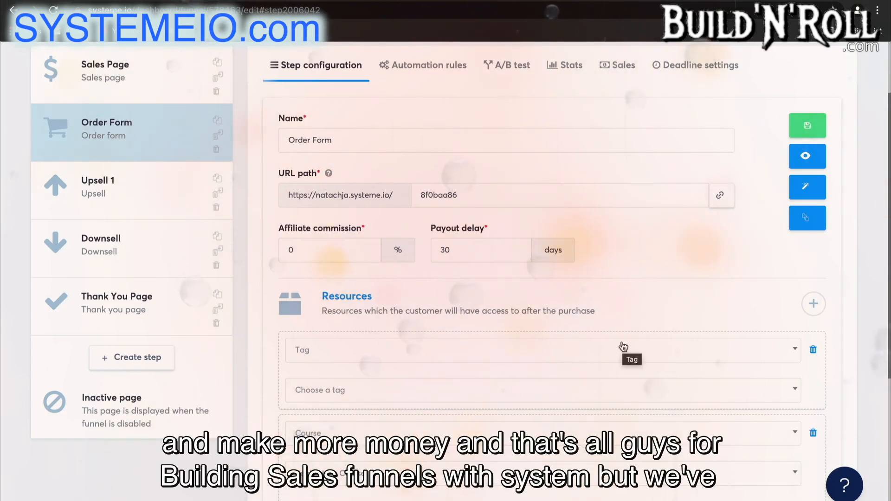
pyautogui.scroll(2, 631, 271)
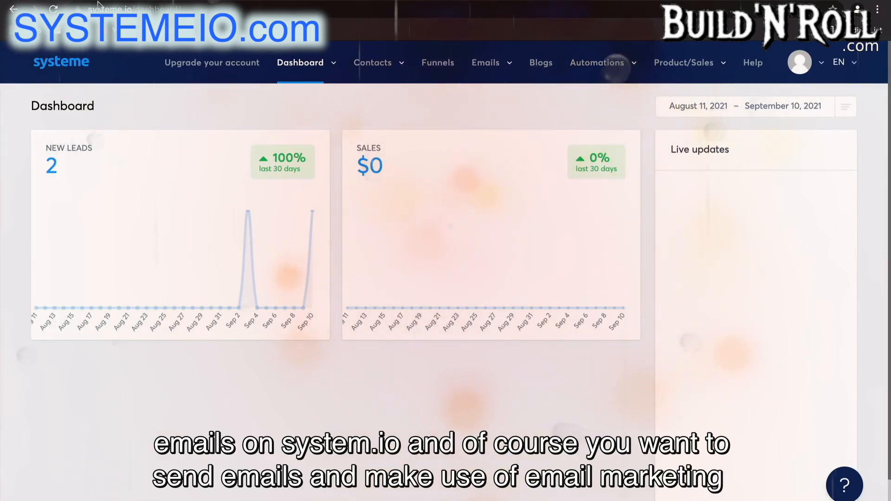
# Start a new newsletter with the subject "New Offer September"
pyautogui.moveTo(459, 74)
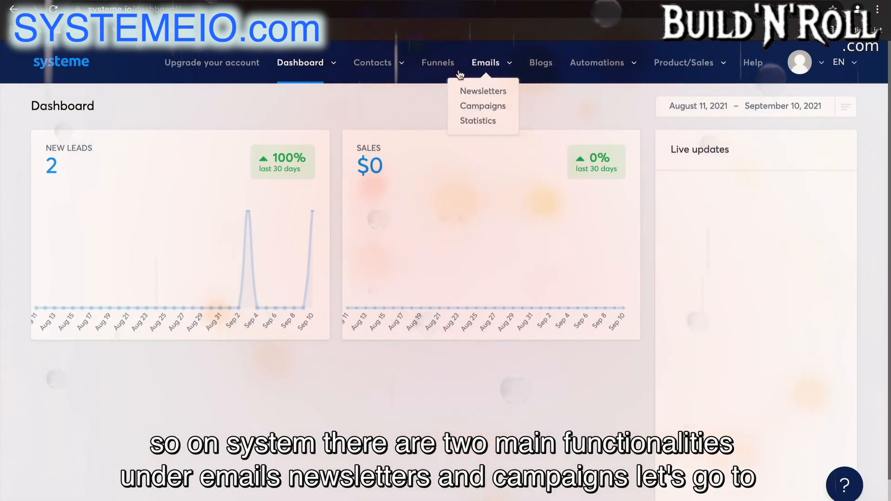
pyautogui.click(497, 92)
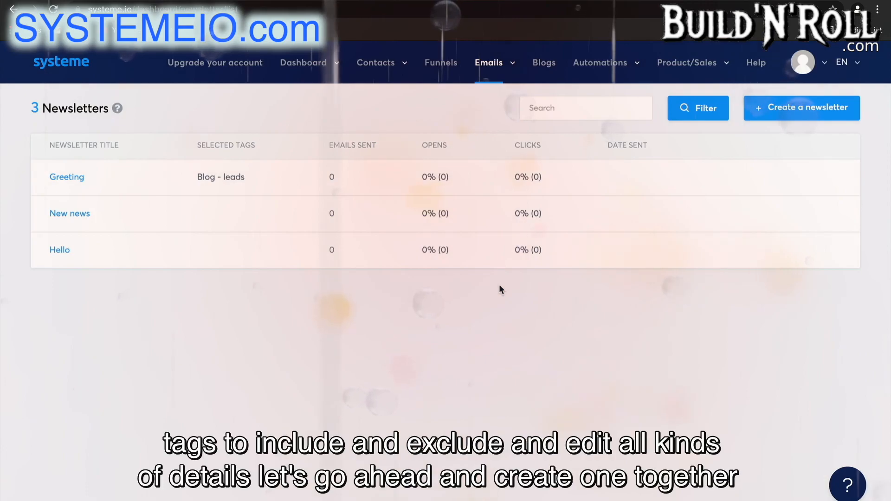
pyautogui.click(774, 110)
pyautogui.click(571, 209)
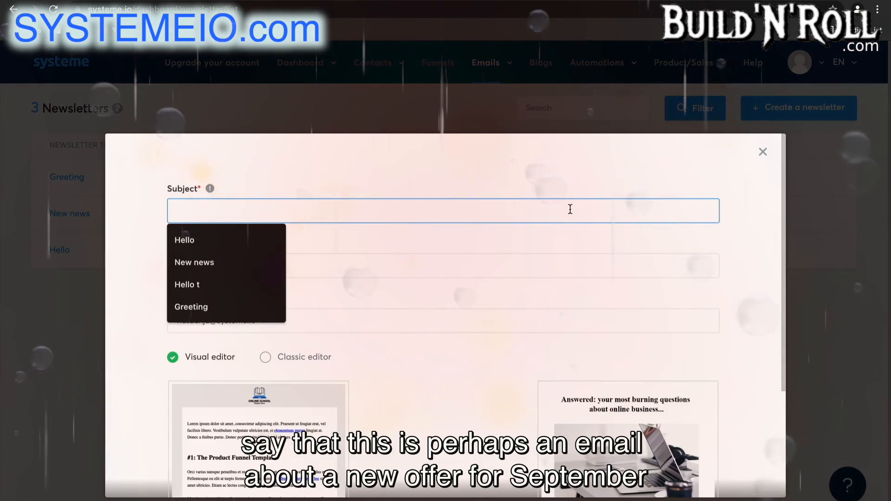
pyautogui.write('N')
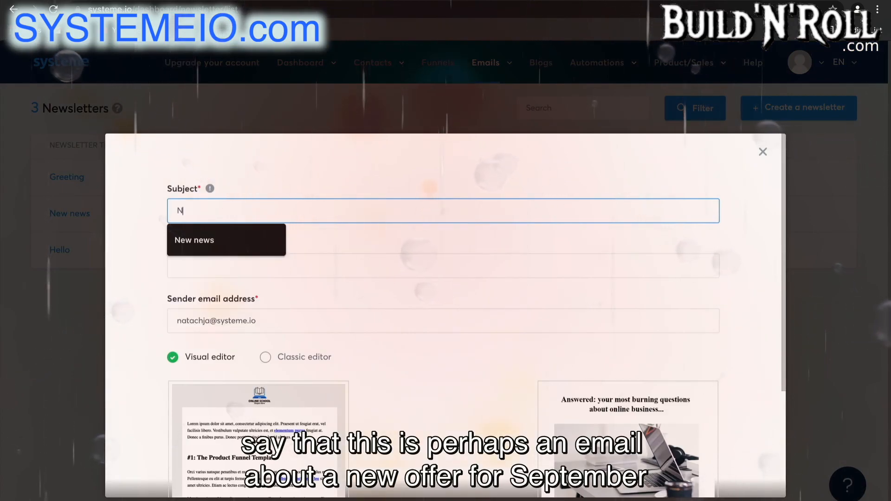
pyautogui.write('ew Off')
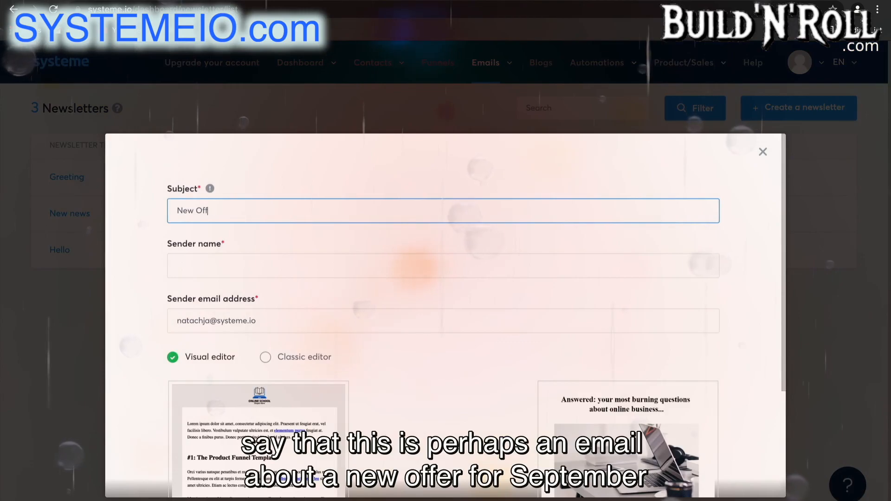
pyautogui.write('er S')
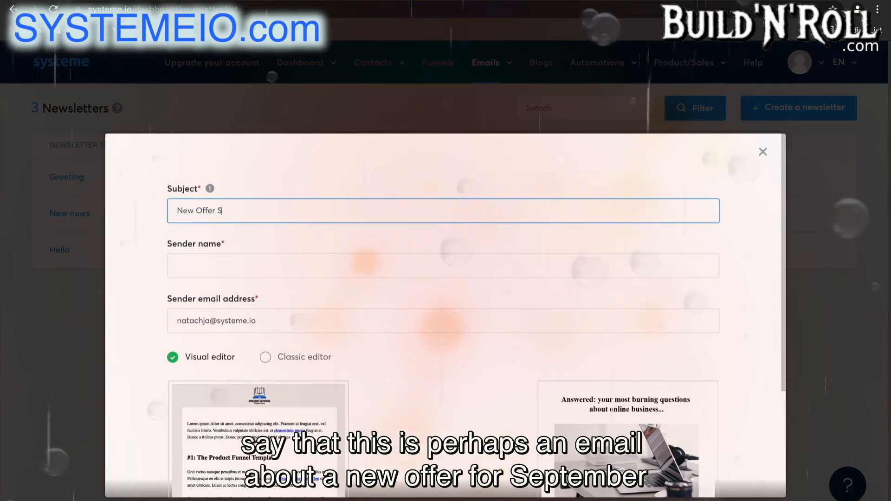
pyautogui.write('eptember')
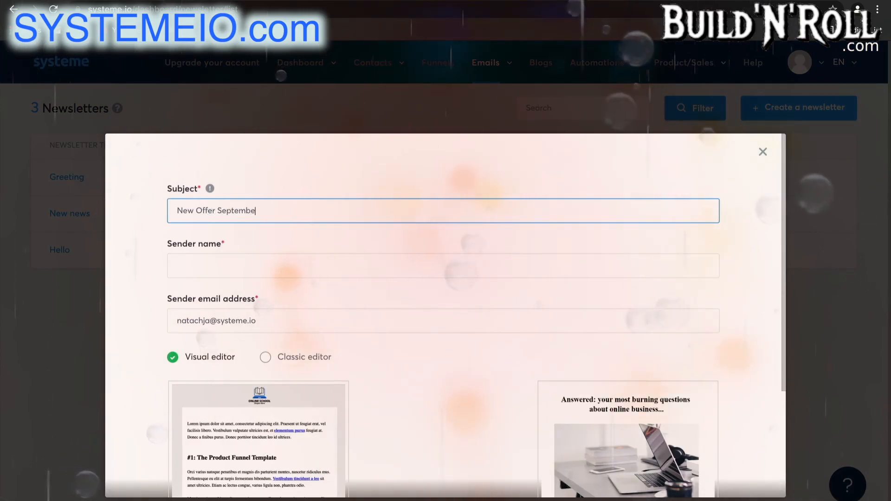
# Fill in the newsletter's sender name and replace the default sender email address with the saved alternative
pyautogui.click(414, 260)
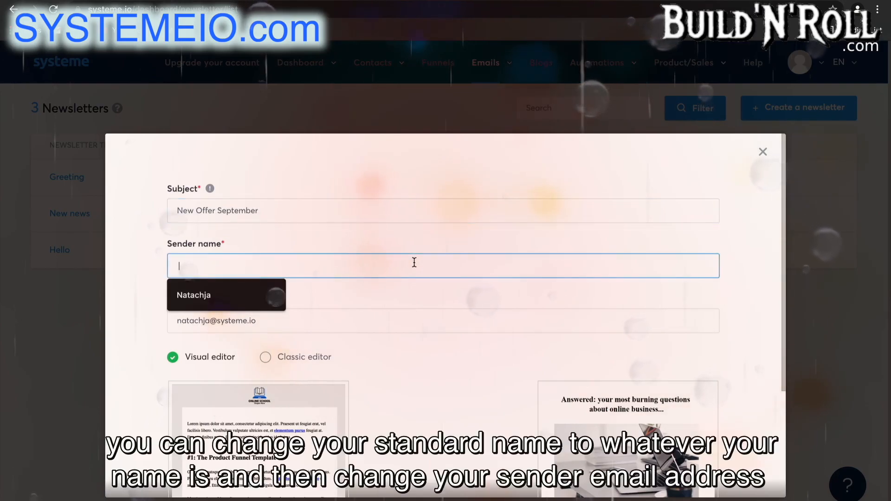
pyautogui.click(253, 298)
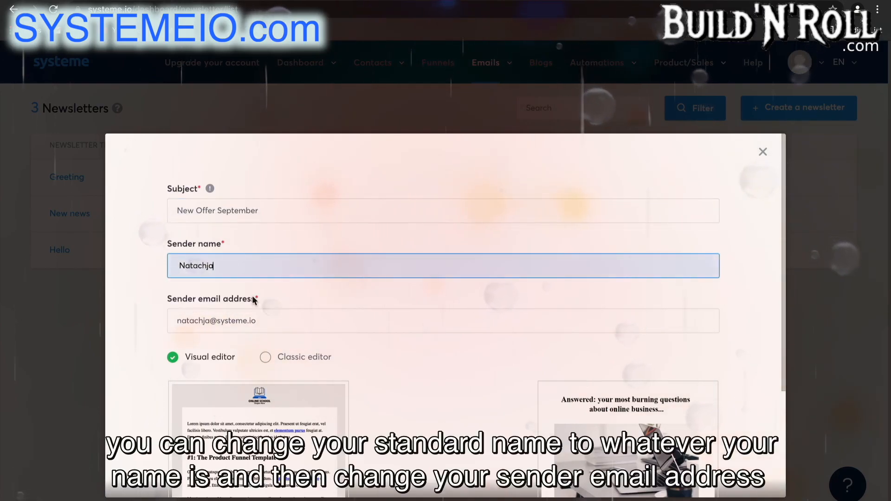
pyautogui.click(274, 320)
pyautogui.moveTo(258, 322); pyautogui.dragTo(215, 321)
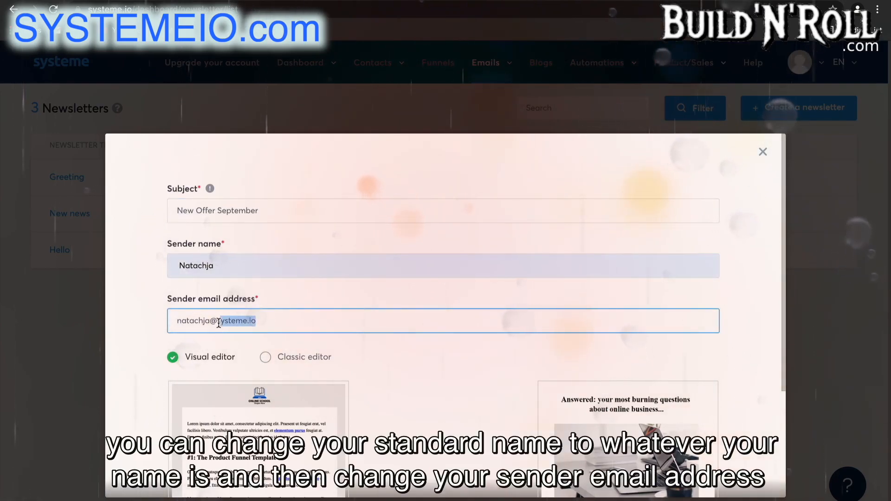
pyautogui.press('BackSpace')
pyautogui.press('BackSpace')
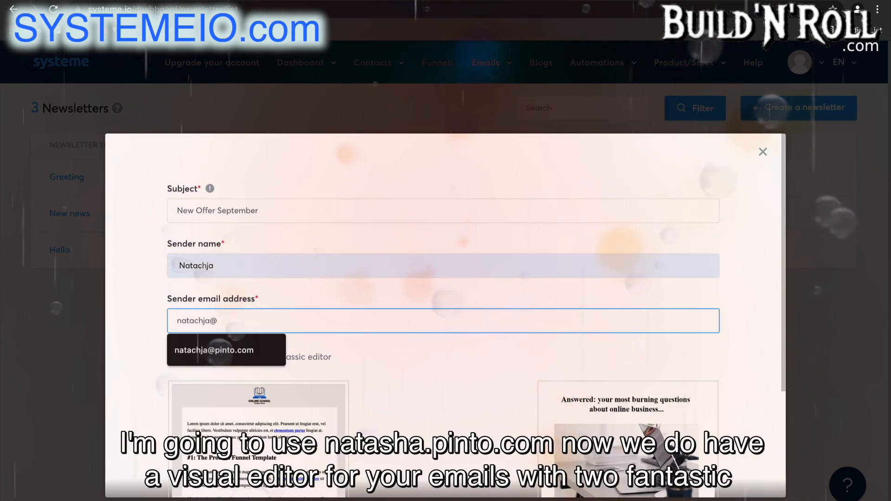
pyautogui.click(231, 354)
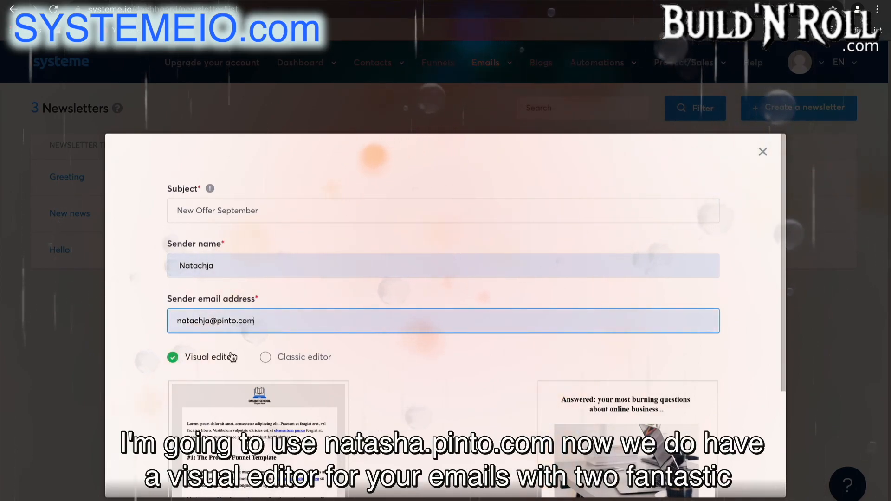
# Choose the Classic editor for the newsletter and create it
pyautogui.scroll(-3, 475, 374)
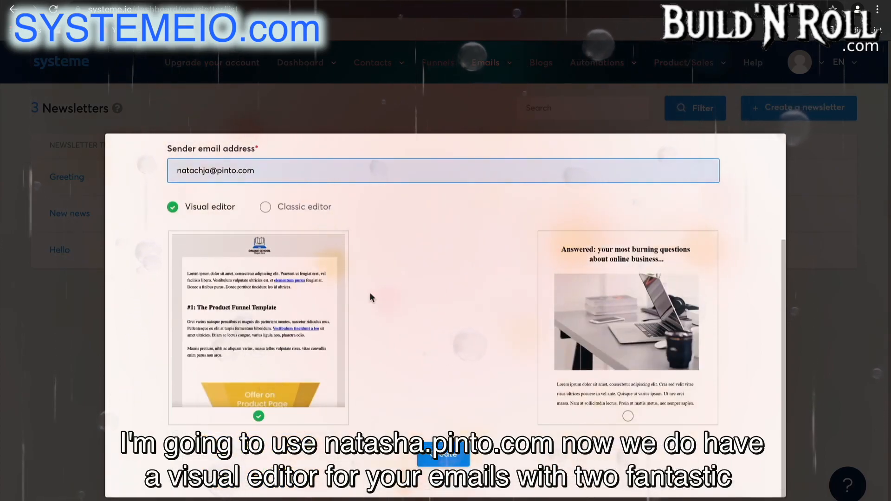
pyautogui.click(293, 212)
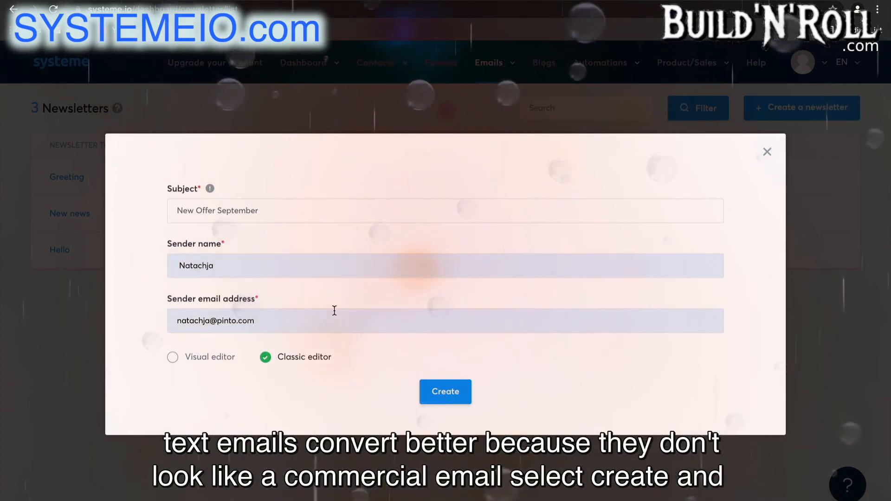
pyautogui.click(440, 390)
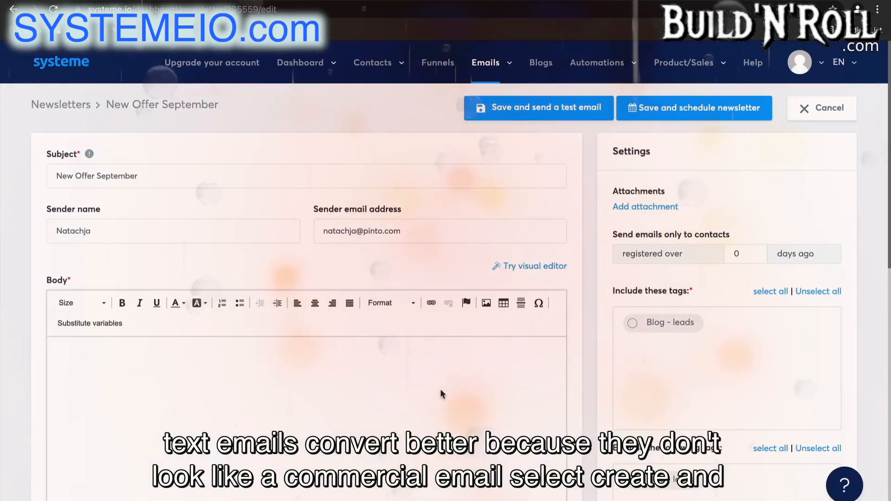
# Write the newsletter body with the greeting "Hey there" followed by the line "I would like to..."
pyautogui.scroll(-2, 441, 394)
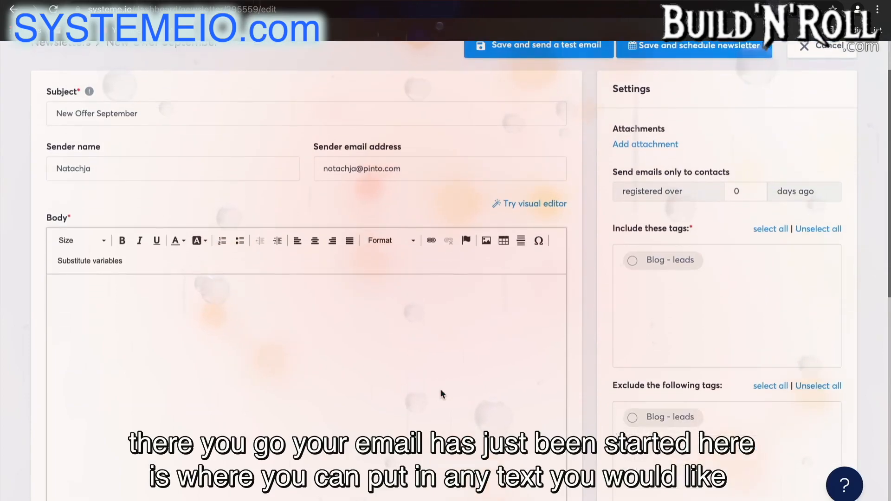
pyautogui.write('Hey th')
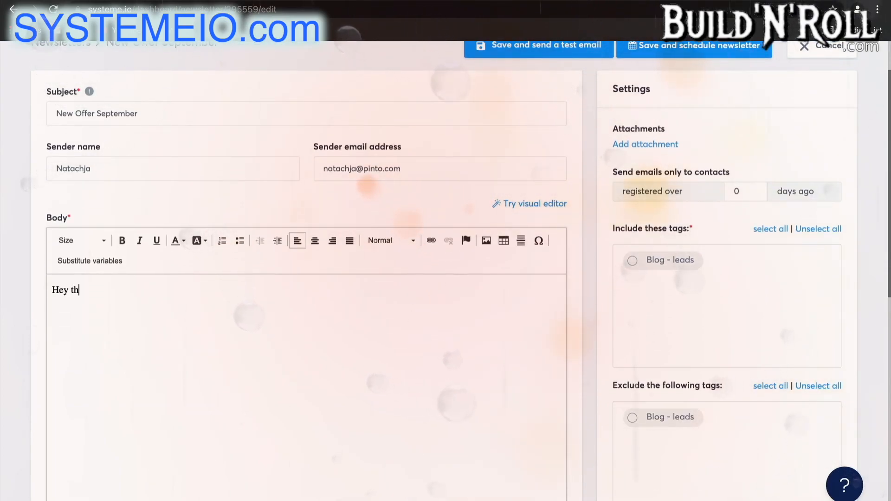
pyautogui.write('ere  ')
pyautogui.write('I would like to...')
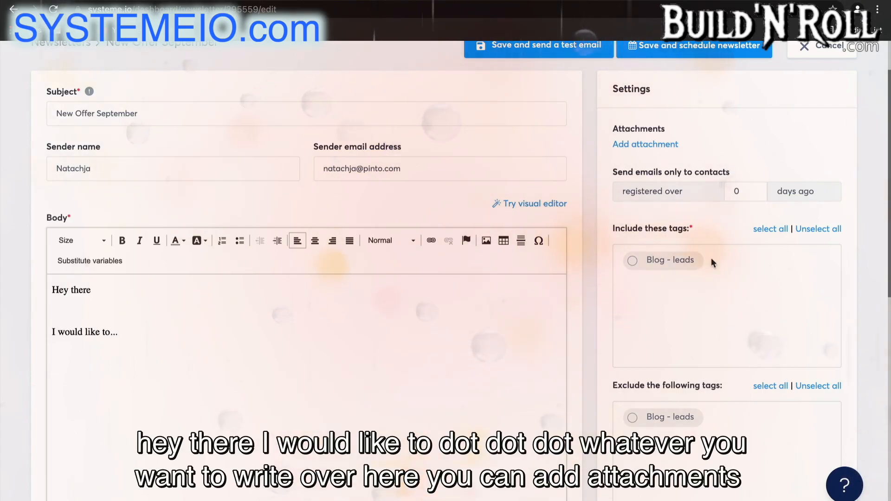
# Include the "Blog - leads" tag for the newsletter, and review the exclusion tags and available substitutes
pyautogui.click(649, 261)
pyautogui.scroll(-1, 672, 320)
pyautogui.scroll(-3, 670, 321)
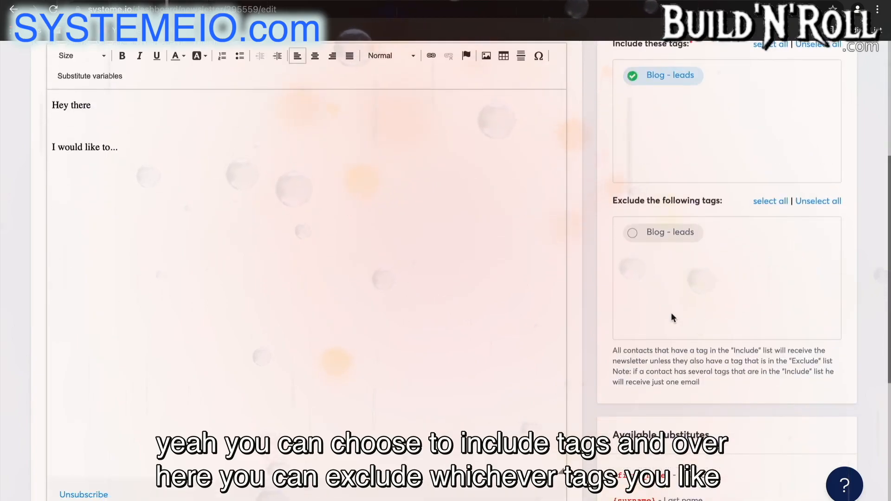
pyautogui.scroll(-3, 715, 355)
pyautogui.scroll(-1, 718, 359)
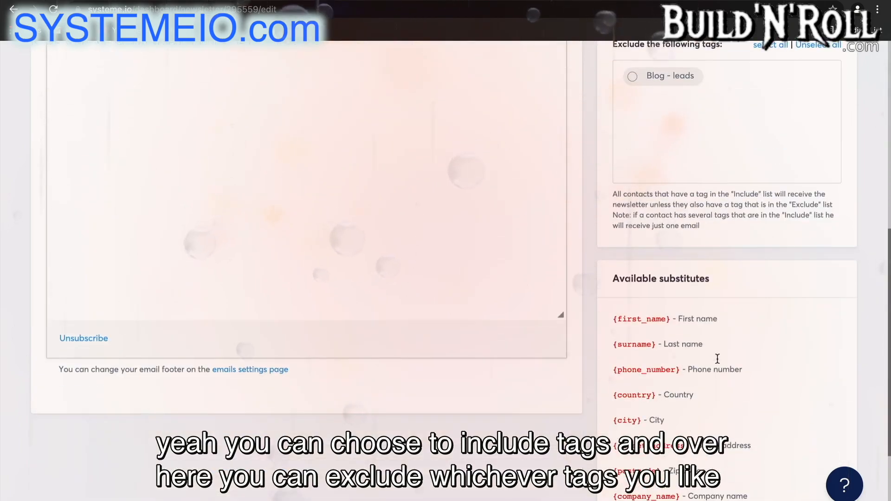
pyautogui.scroll(-3, 698, 392)
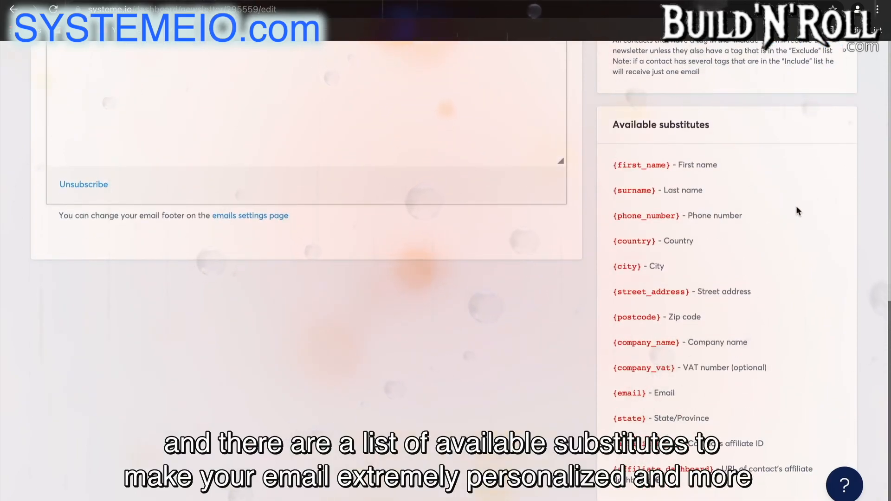
# Limit the newsletter to contacts registered over 5 days ago, and save it to reach its scheduling page
pyautogui.scroll(10, 797, 207)
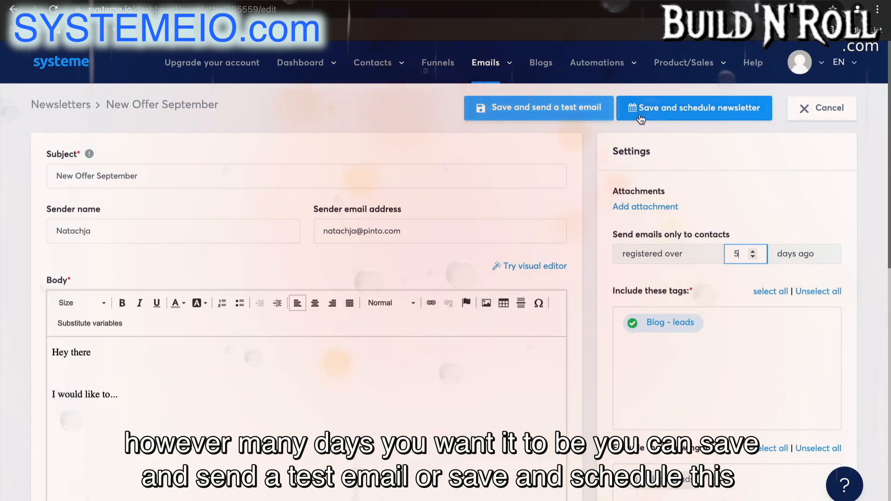
pyautogui.click(683, 111)
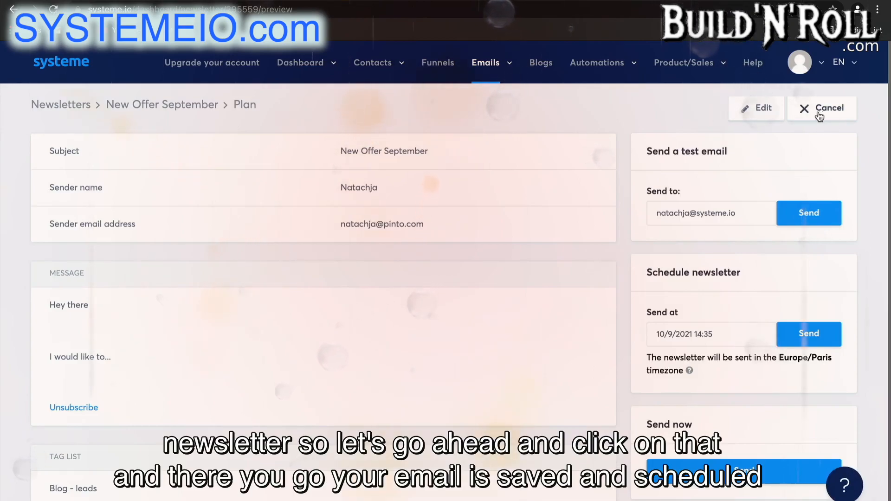
# Create an email campaign named "5 day coaching course" without a description
pyautogui.moveTo(492, 64)
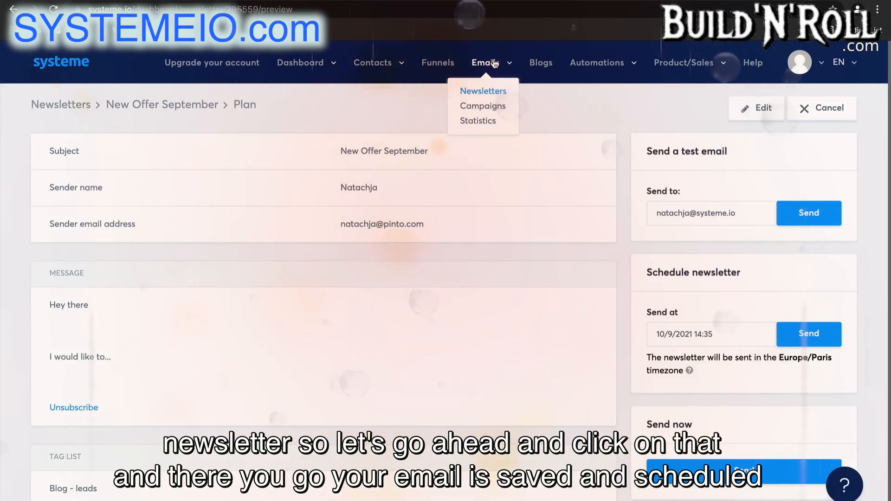
pyautogui.click(499, 110)
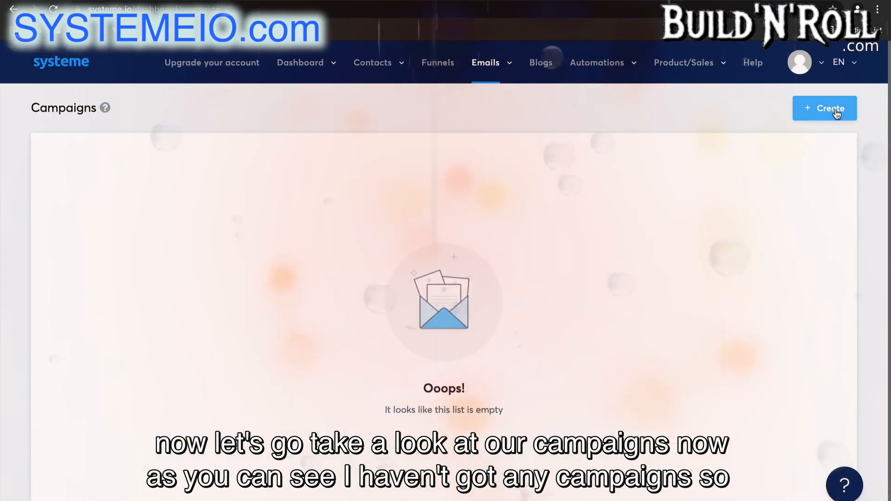
pyautogui.click(836, 111)
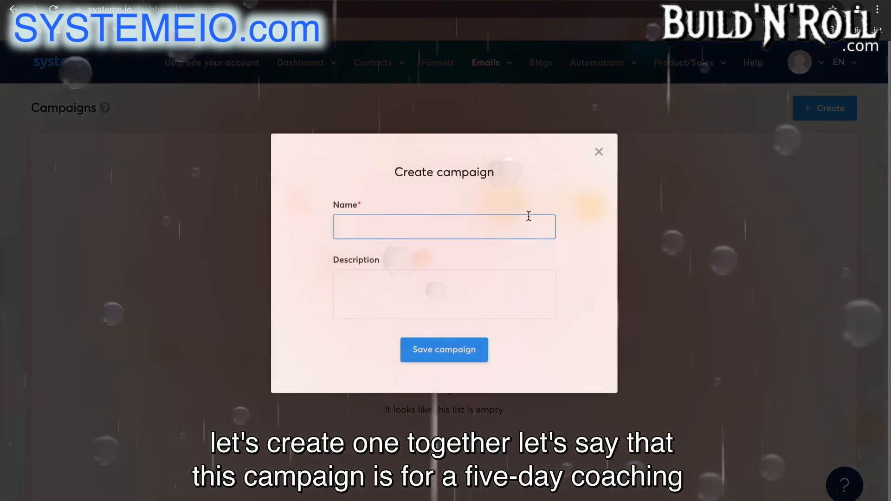
pyautogui.click(529, 215)
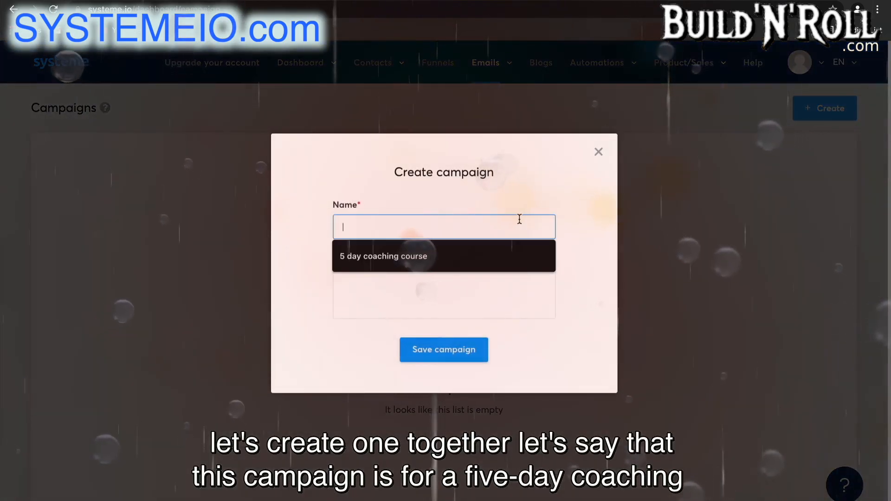
pyautogui.click(426, 253)
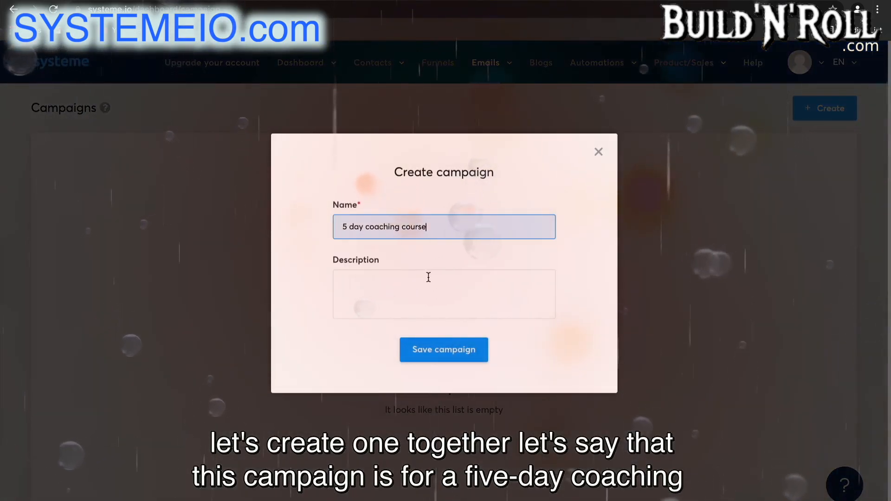
pyautogui.click(470, 346)
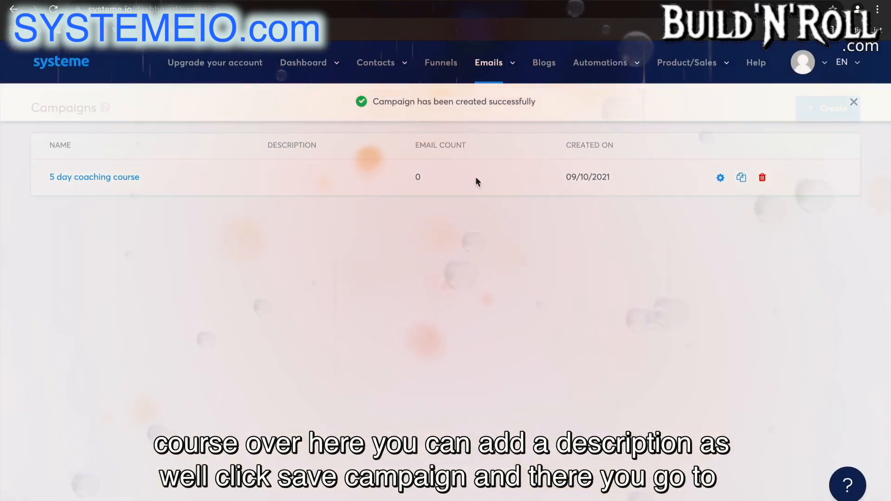
# Start adding an email to the "5 day coaching course" campaign and enter the sender's name
pyautogui.click(123, 184)
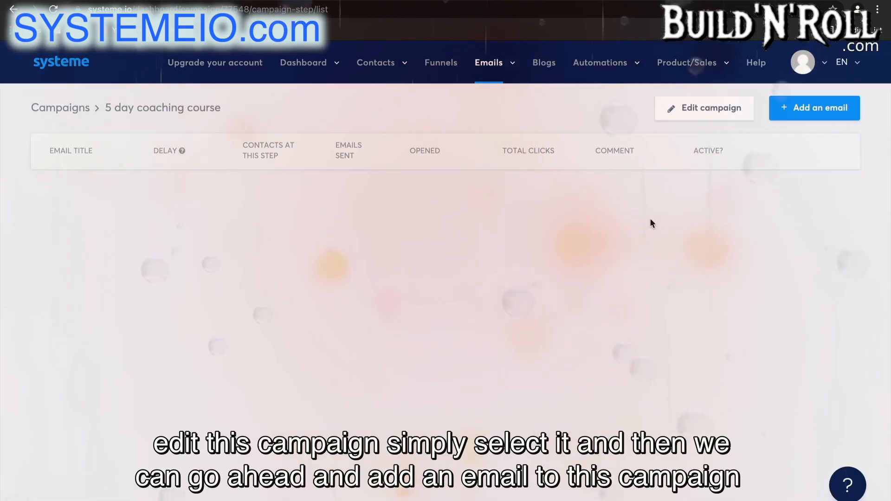
pyautogui.click(837, 119)
pyautogui.write('Nata')
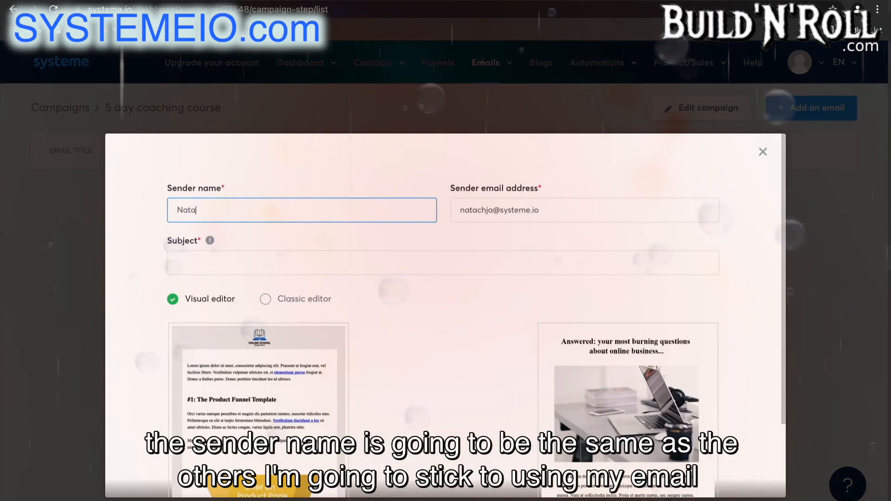
pyautogui.write('chja')
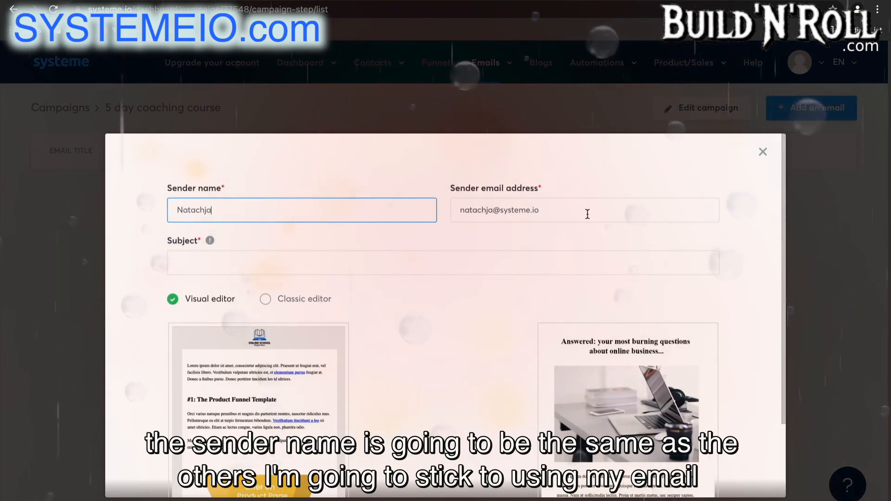
# Replace the sender email address of the new campaign email with the sender's own address
pyautogui.click(588, 215)
pyautogui.moveTo(586, 212); pyautogui.dragTo(502, 211)
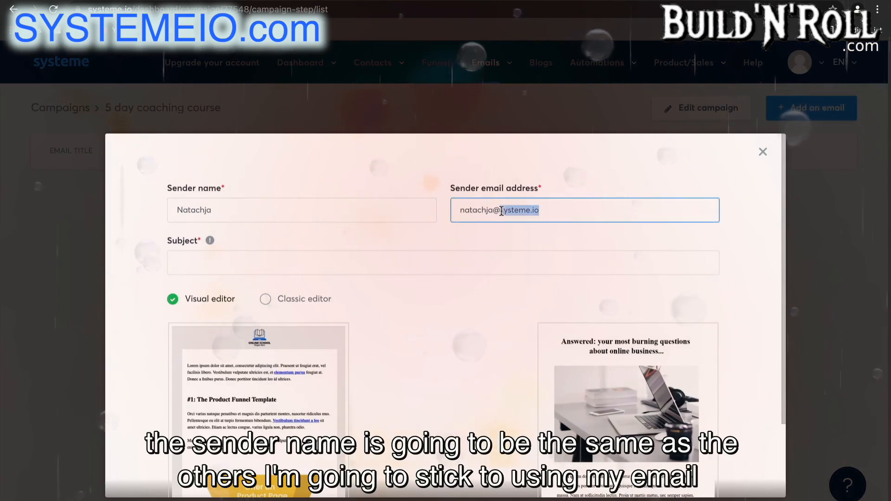
pyautogui.press('BackSpace')
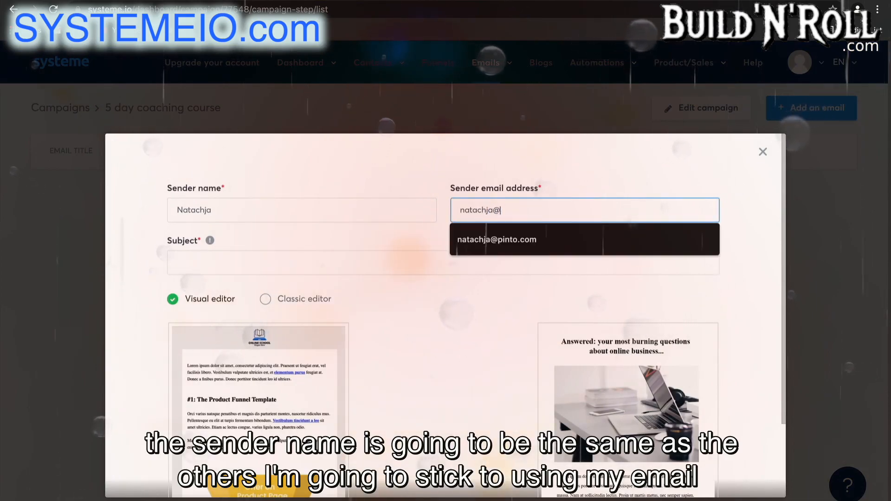
pyautogui.click(522, 241)
# Give the email the subject "The first step" and create it with the Classic editor
pyautogui.click(335, 260)
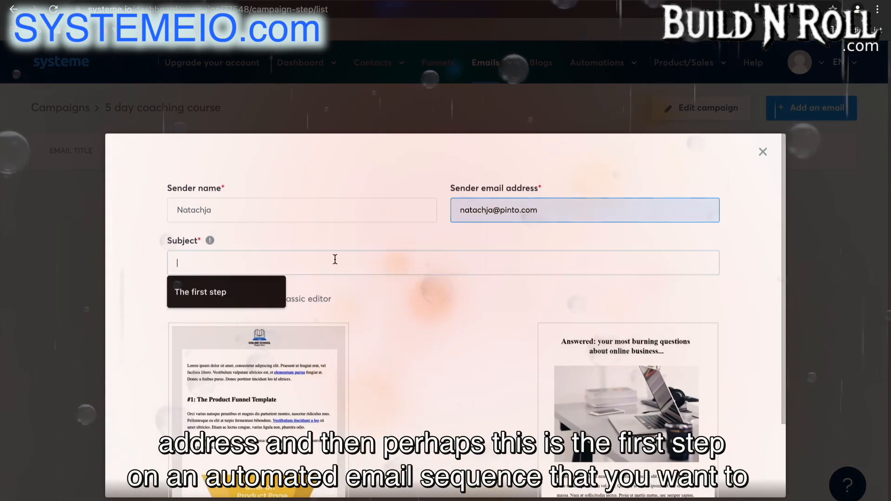
pyautogui.click(247, 297)
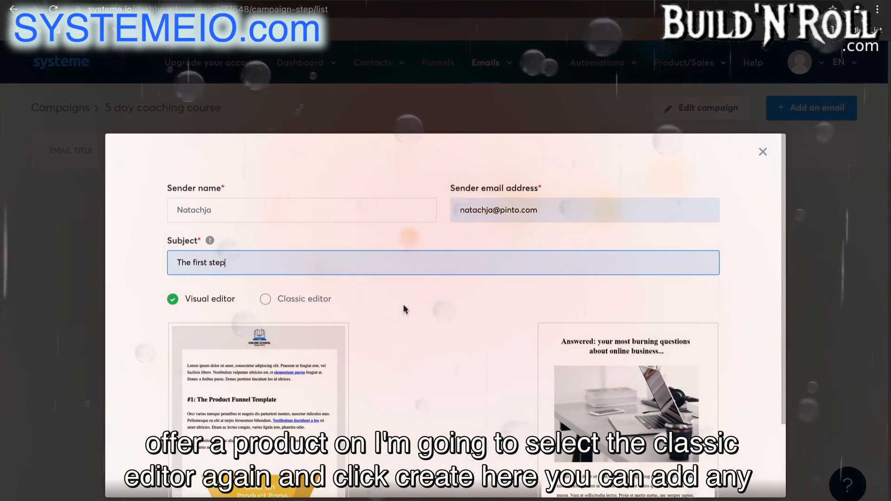
pyautogui.click(323, 300)
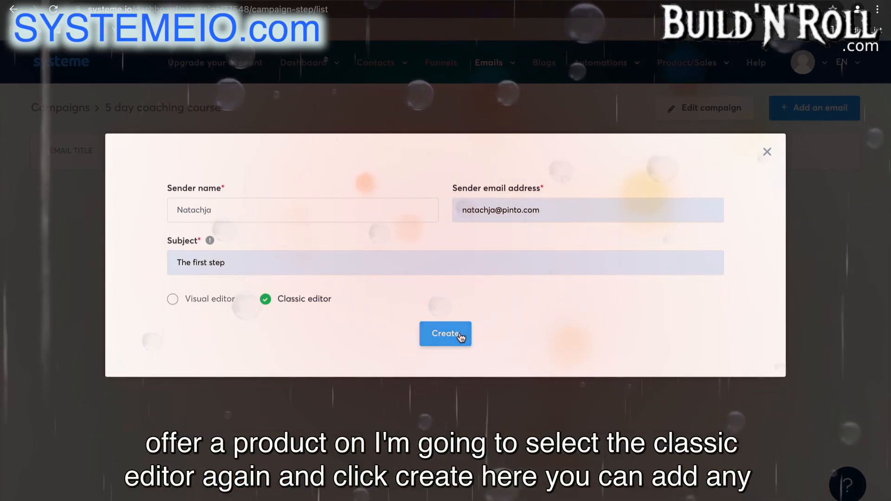
pyautogui.click(459, 335)
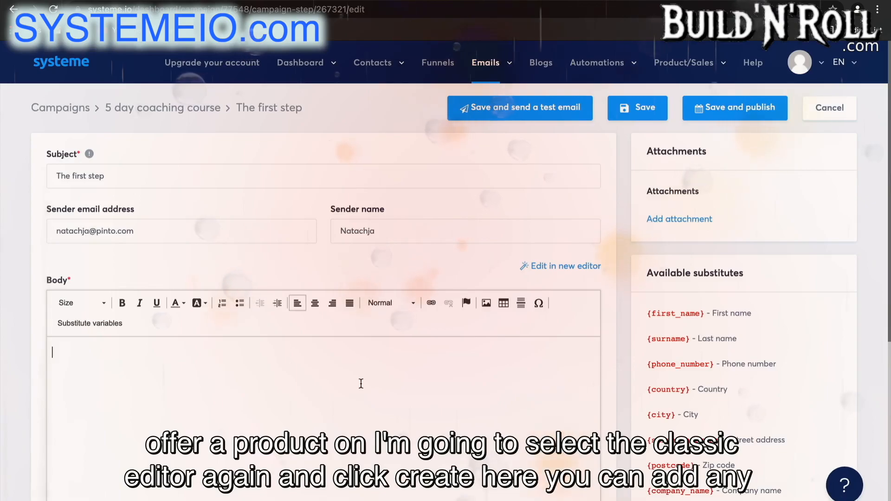
# Write "Here is your freebie.." as the body of the email and save it to the campaign
pyautogui.write('ere ')
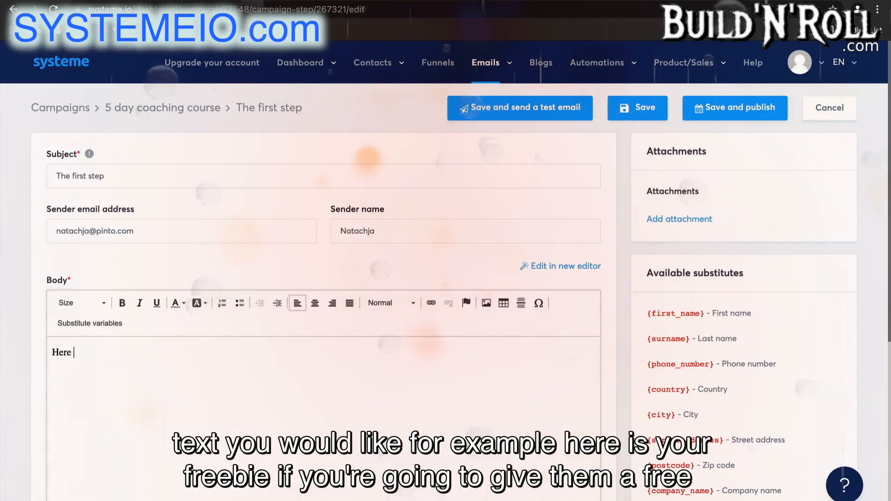
pyautogui.write('is your')
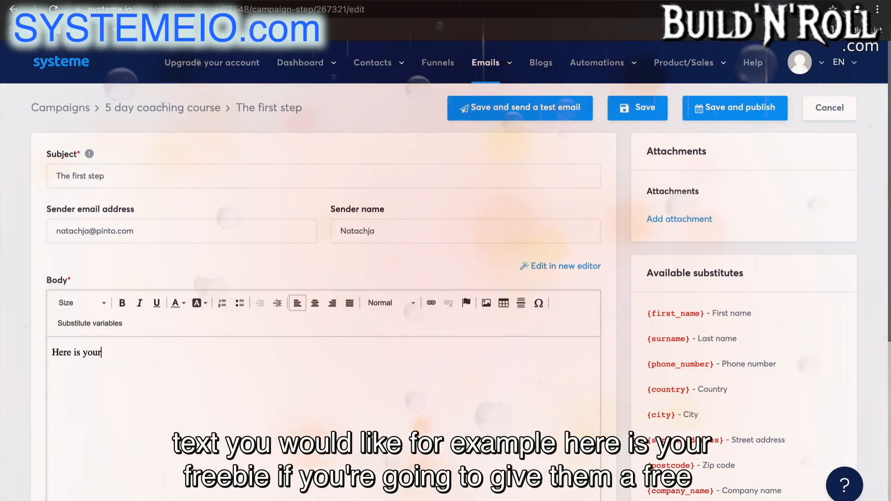
pyautogui.write(' freebie')
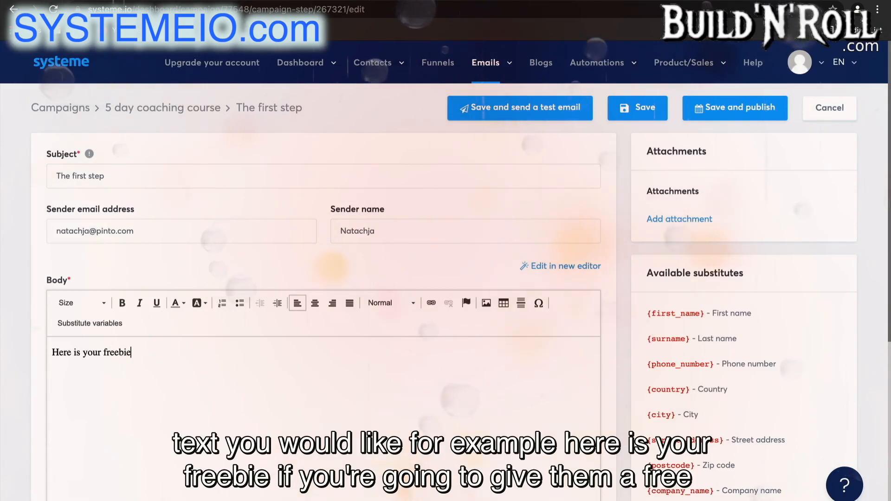
pyautogui.write('..')
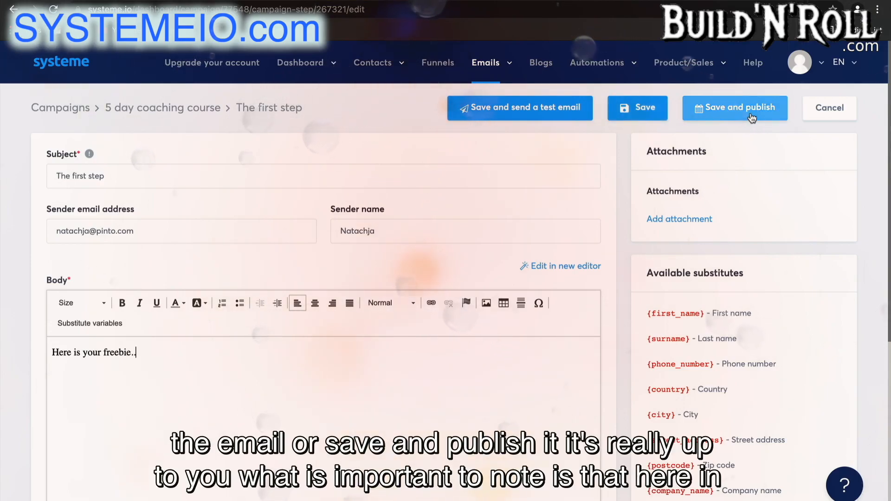
pyautogui.click(210, 229)
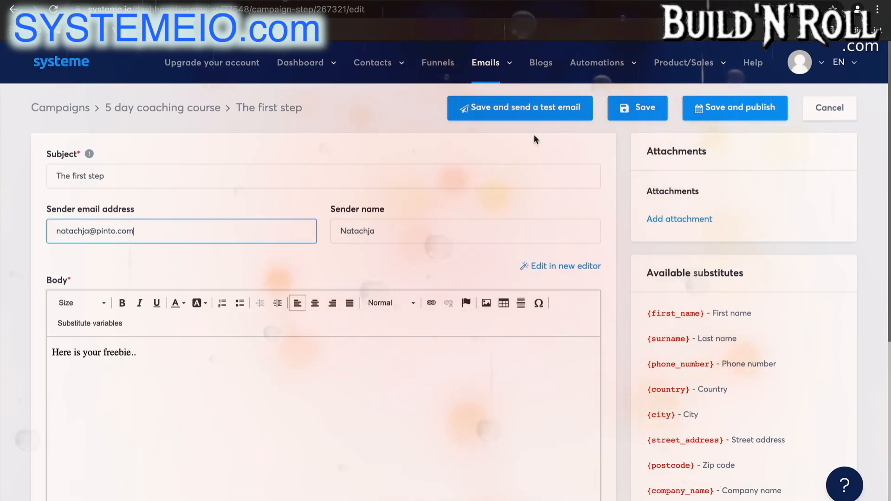
pyautogui.click(626, 111)
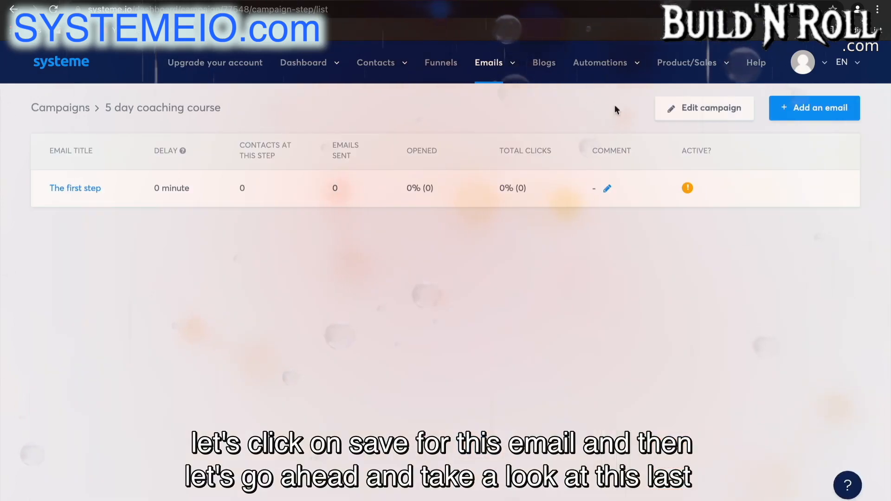
# Open the email statistics and review the charts for sent emails, open rate, spam reports and bounced emails
pyautogui.moveTo(510, 65)
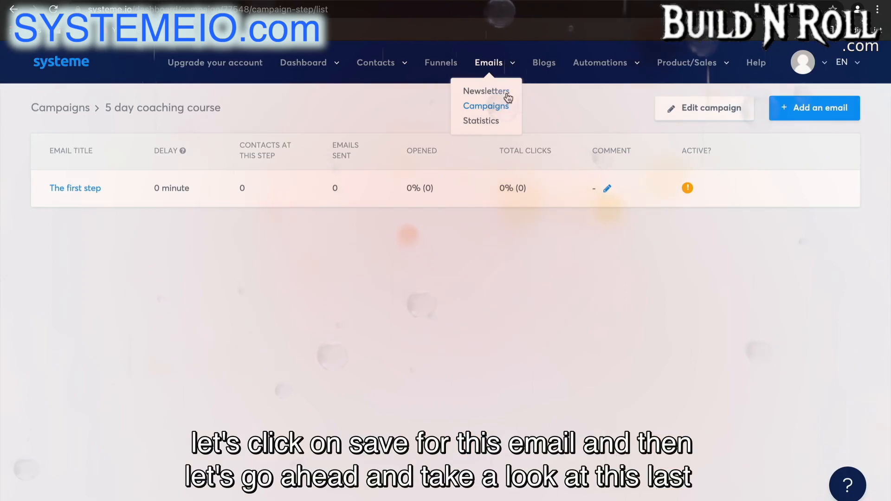
pyautogui.click(491, 121)
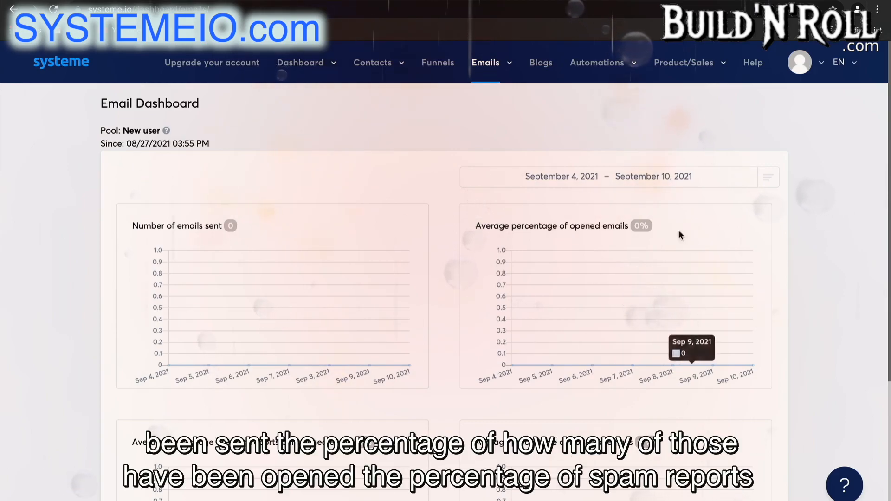
pyautogui.scroll(-3, 561, 240)
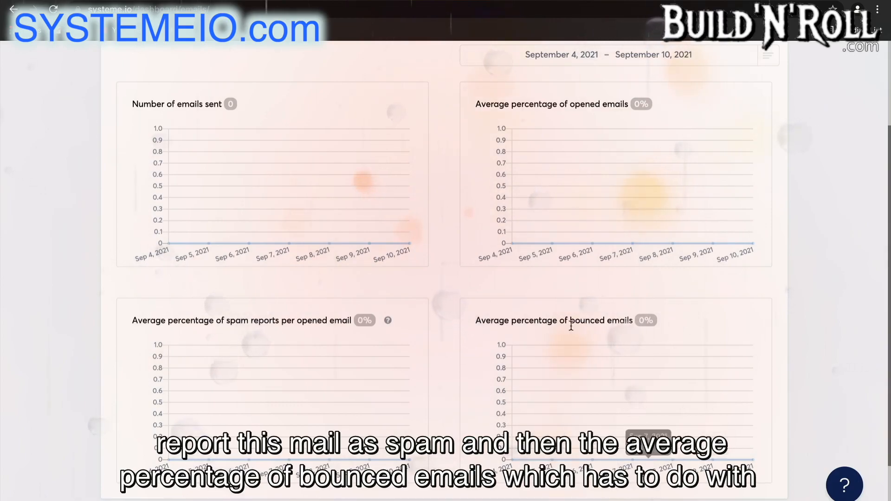
pyautogui.scroll(3, 572, 126)
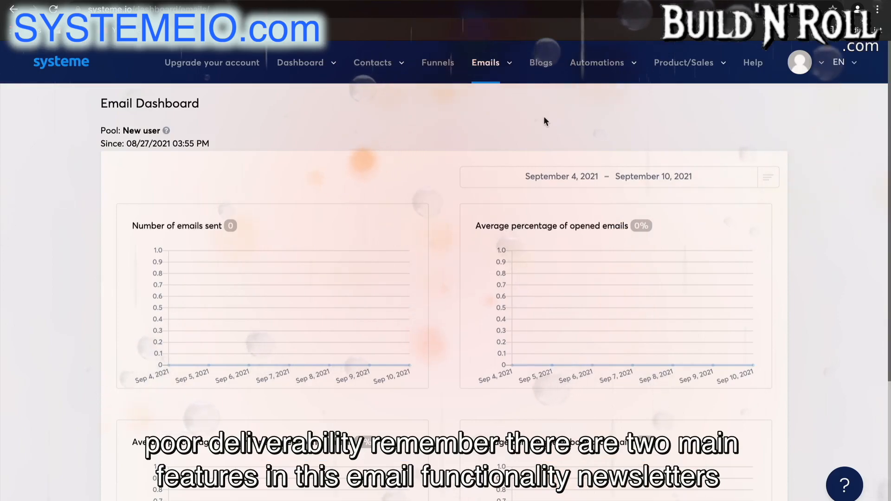
pyautogui.moveTo(495, 65)
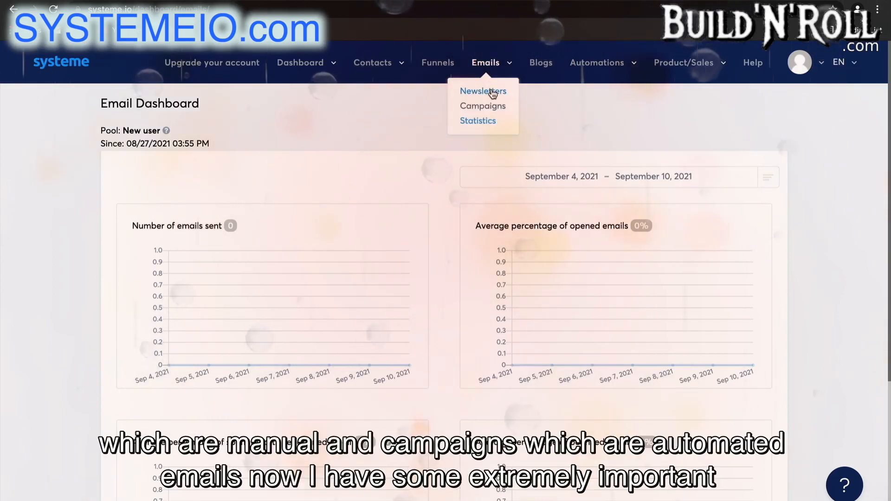
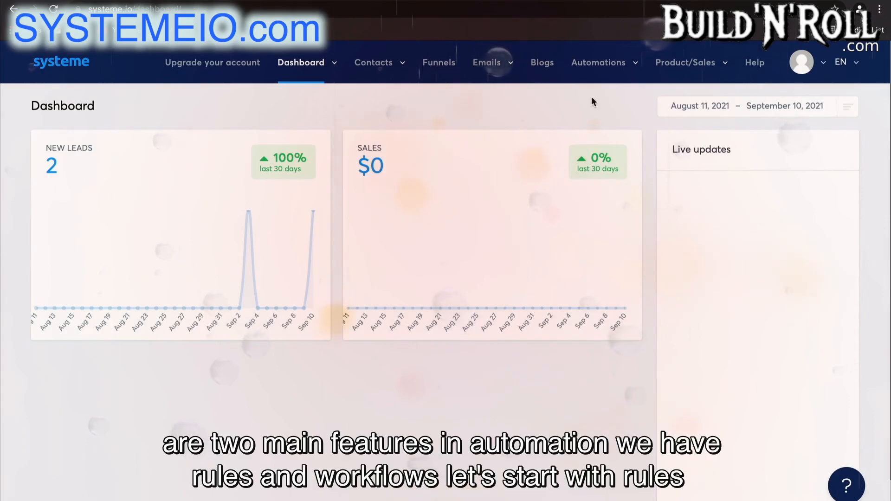
# Open the automation rules list and start a new rule
pyautogui.click(614, 68)
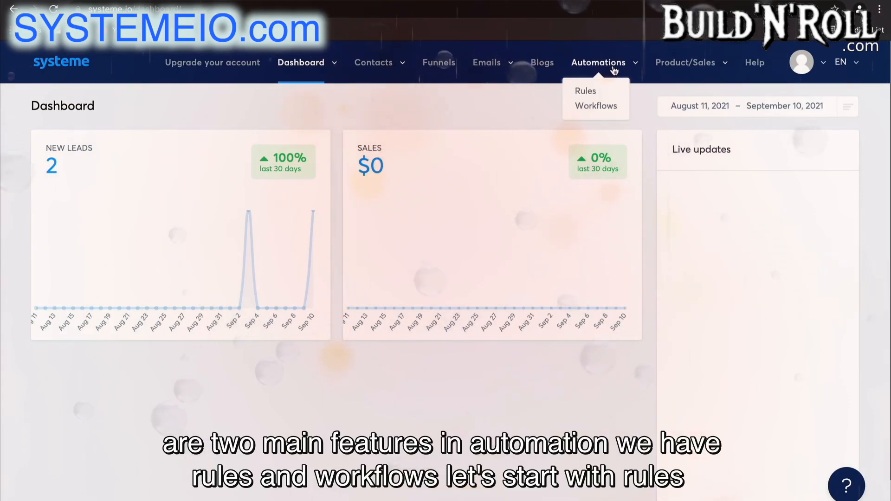
pyautogui.click(591, 92)
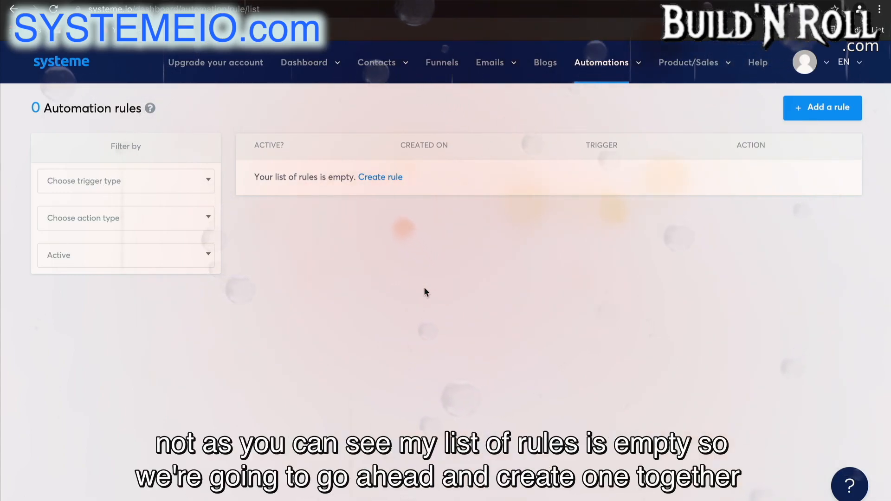
pyautogui.click(822, 107)
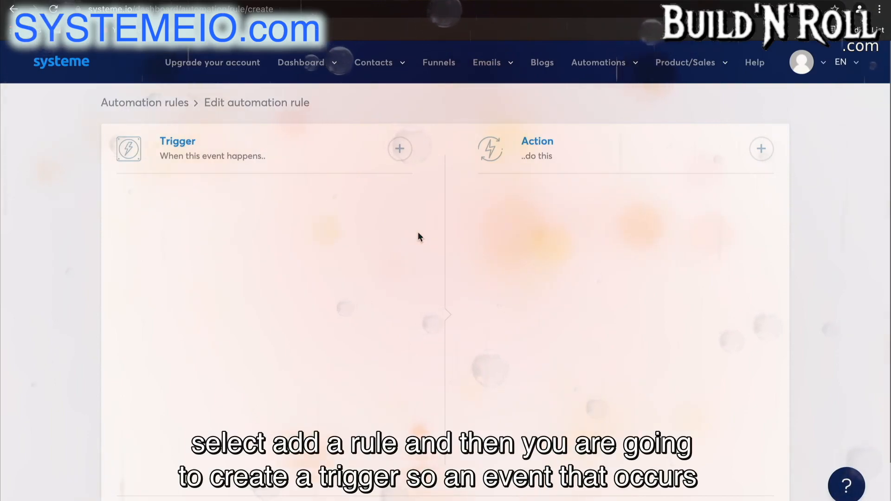
# Add a New sale trigger to the rule for the Order Form step of the Sales Funnel
pyautogui.click(399, 148)
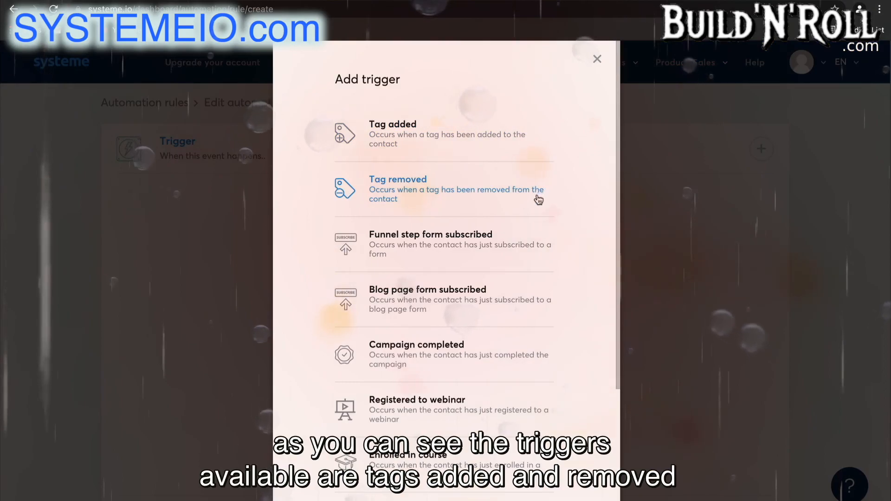
pyautogui.scroll(-2, 535, 196)
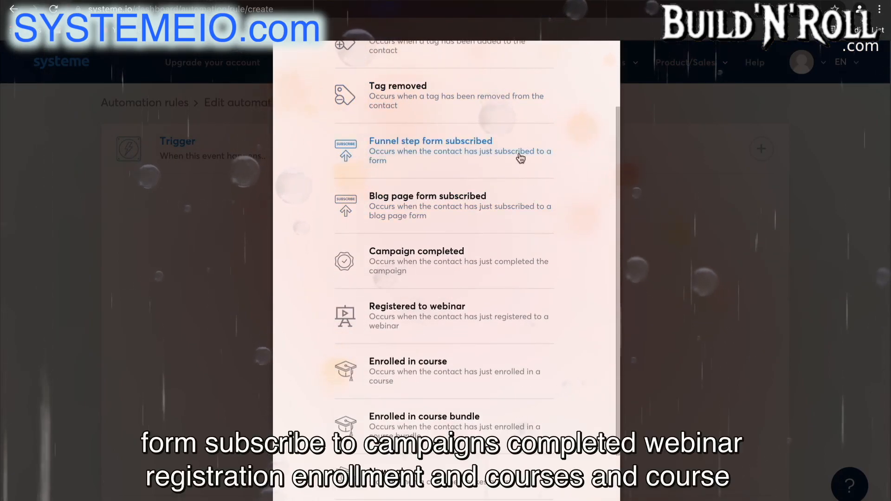
pyautogui.scroll(-2, 525, 261)
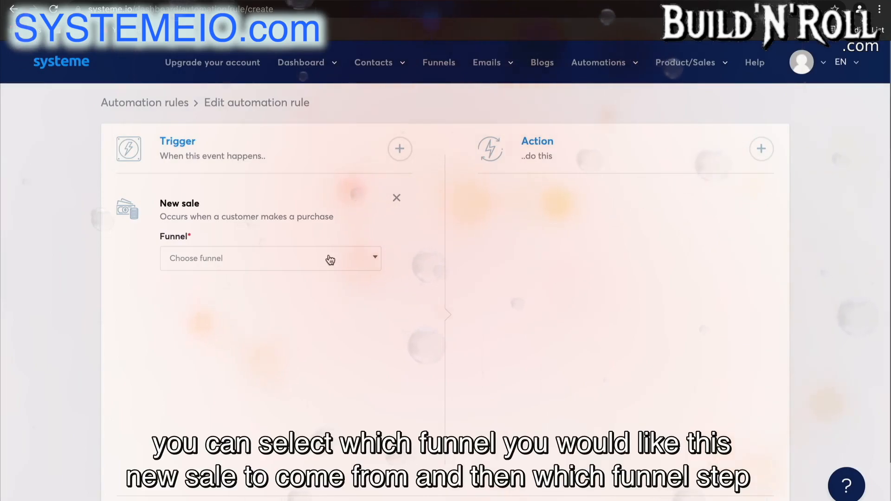
pyautogui.click(330, 260)
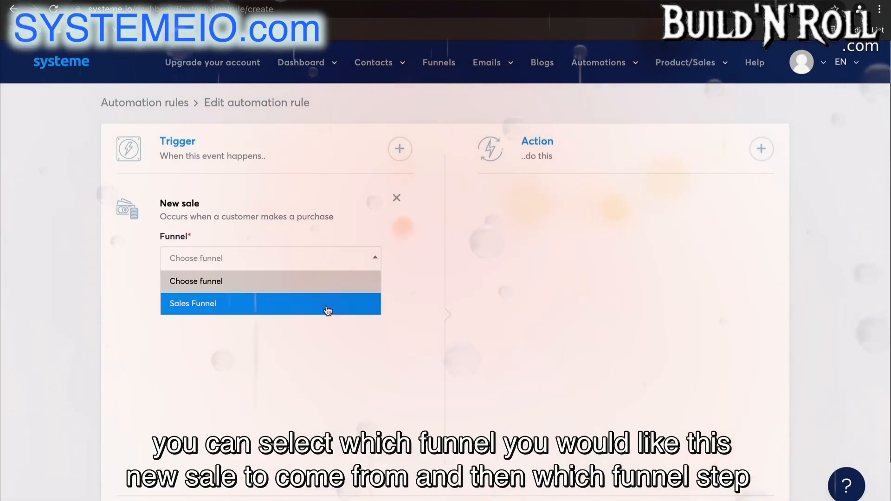
pyautogui.click(328, 309)
pyautogui.click(307, 317)
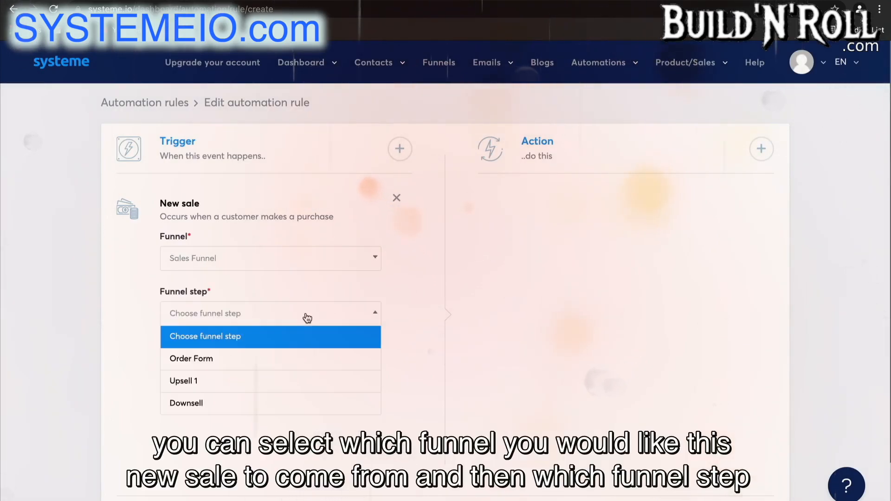
pyautogui.click(295, 357)
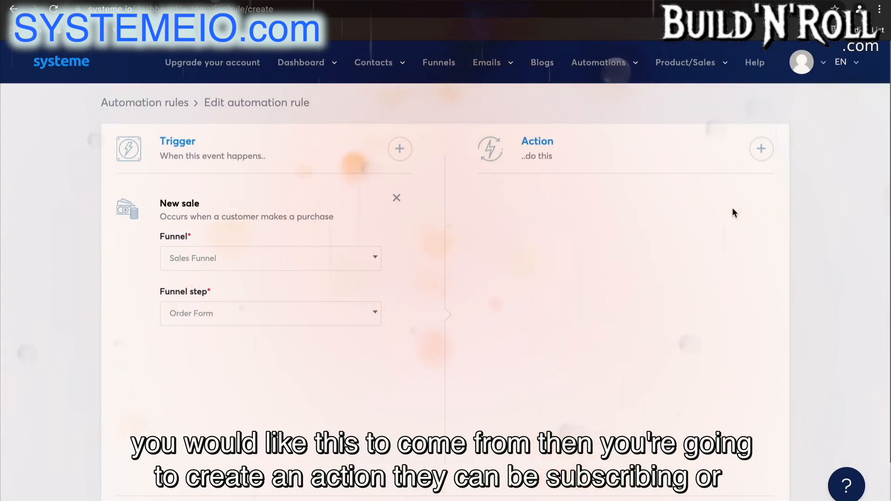
# Add a Subscribe to campaign action to the rule for the "5 day coaching course" campaign
pyautogui.click(761, 148)
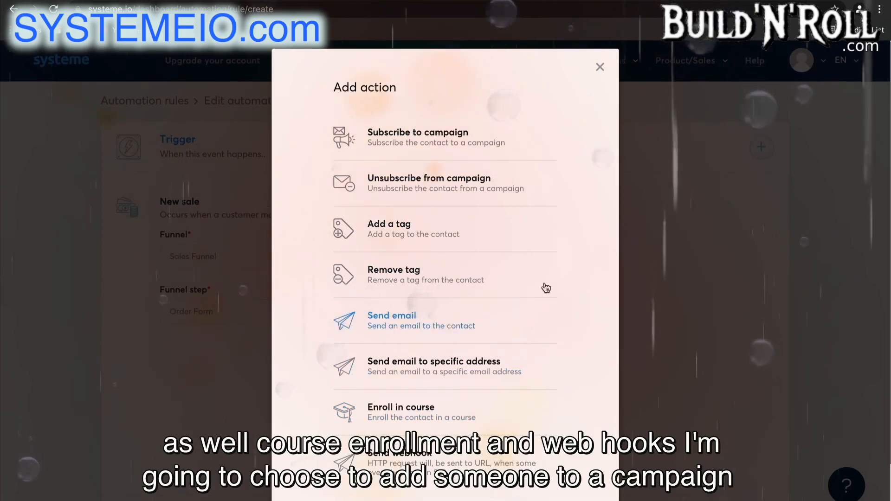
pyautogui.click(508, 156)
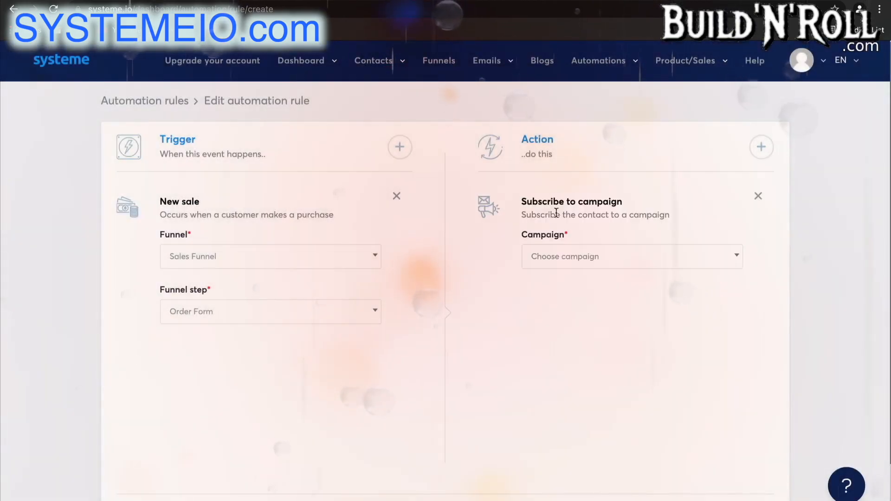
pyautogui.click(563, 257)
pyautogui.click(575, 302)
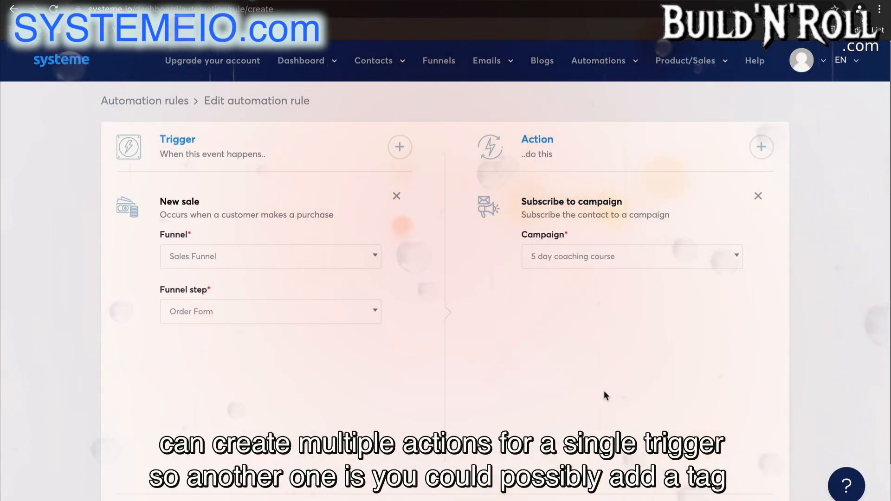
# Add an action tagging the contact with "Blog - leads" and a Send email to specific address action without choosing an email
pyautogui.click(762, 147)
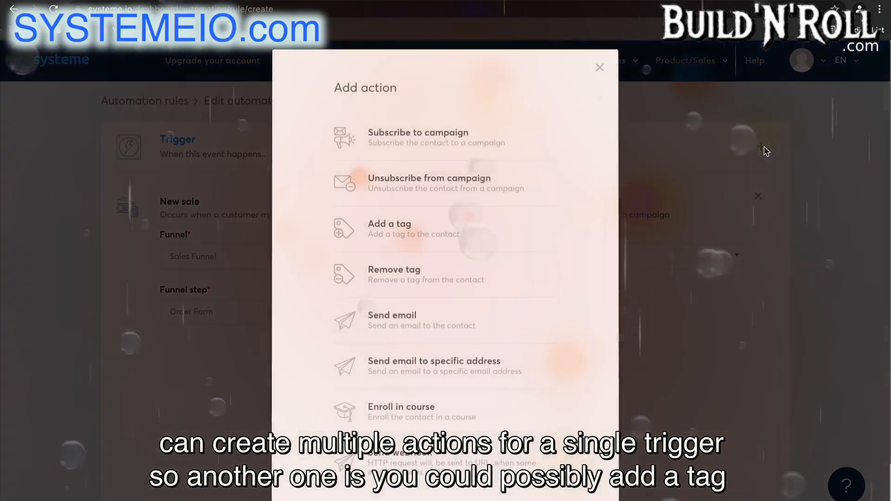
pyautogui.click(473, 239)
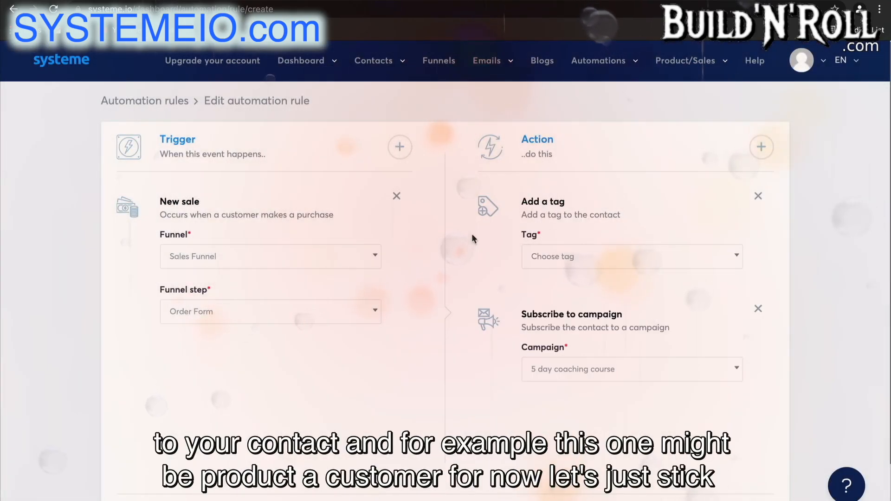
pyautogui.click(560, 264)
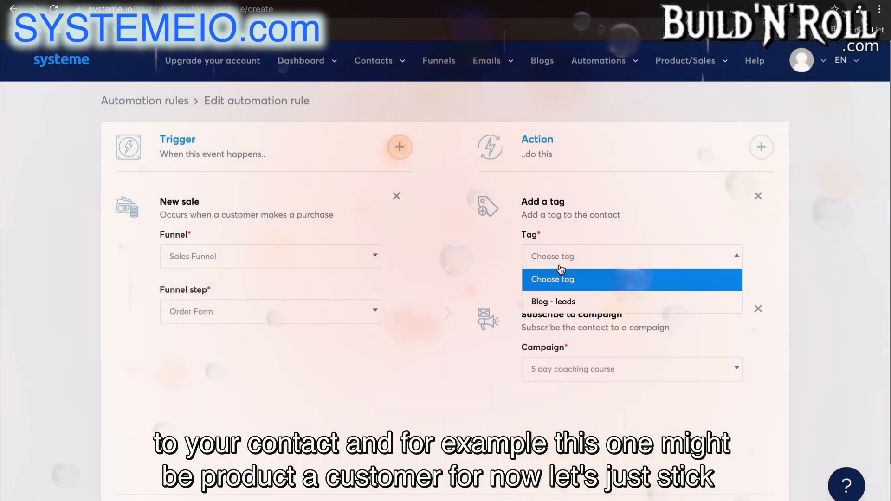
pyautogui.click(561, 308)
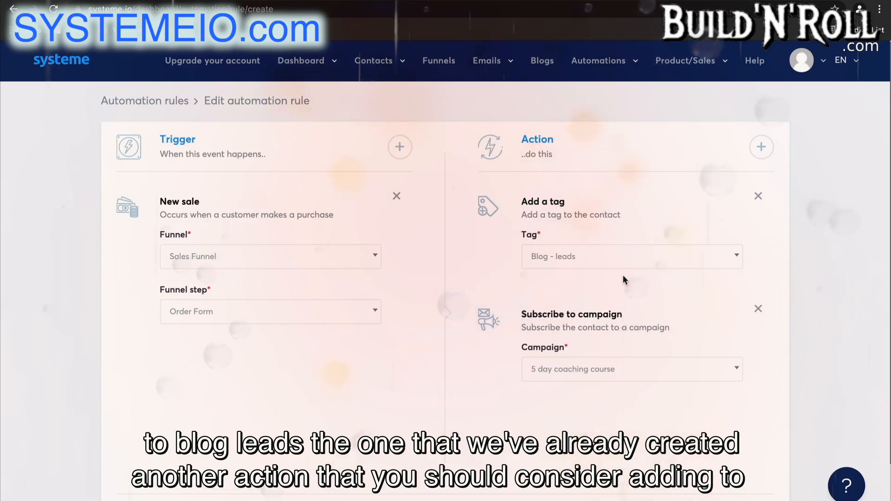
pyautogui.click(769, 149)
pyautogui.click(472, 364)
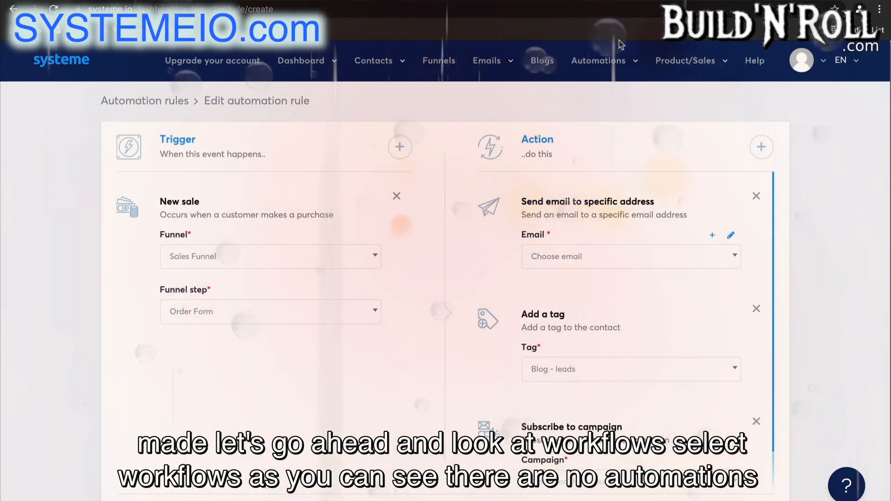
# Create a new workflow named "Workflow 1" and open it for editing
pyautogui.moveTo(618, 62)
pyautogui.click(609, 104)
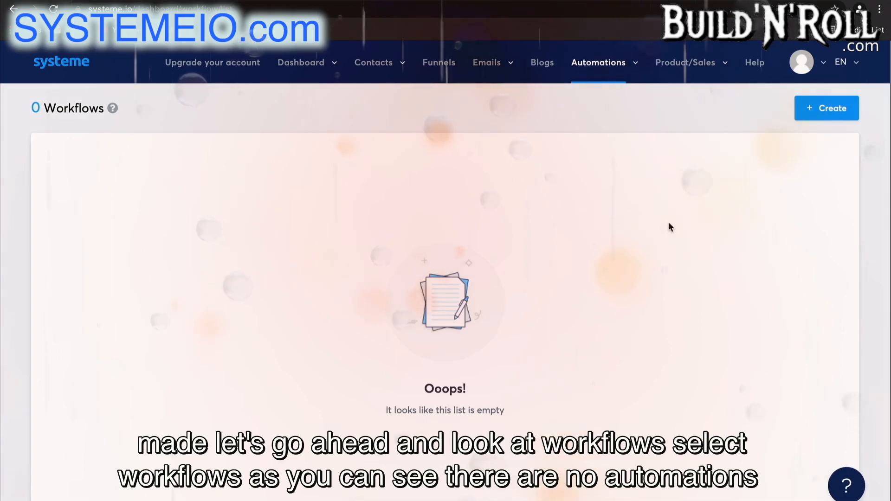
pyautogui.click(835, 110)
pyautogui.click(471, 204)
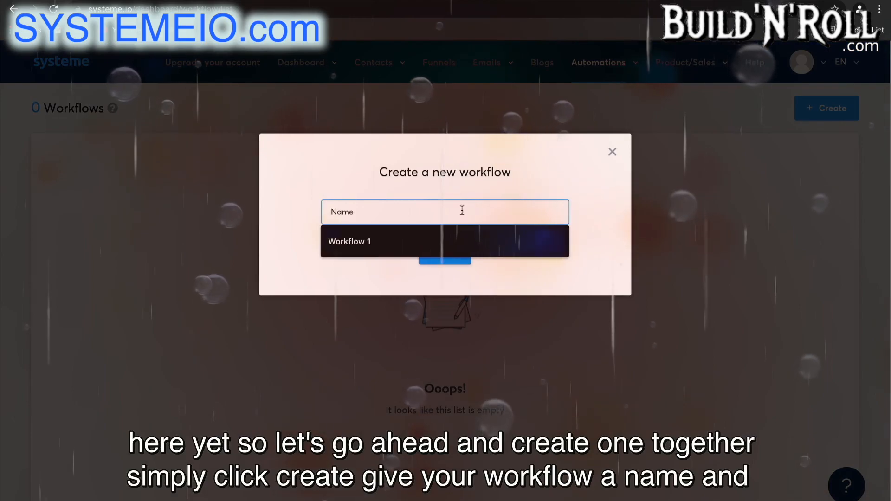
pyautogui.click(392, 244)
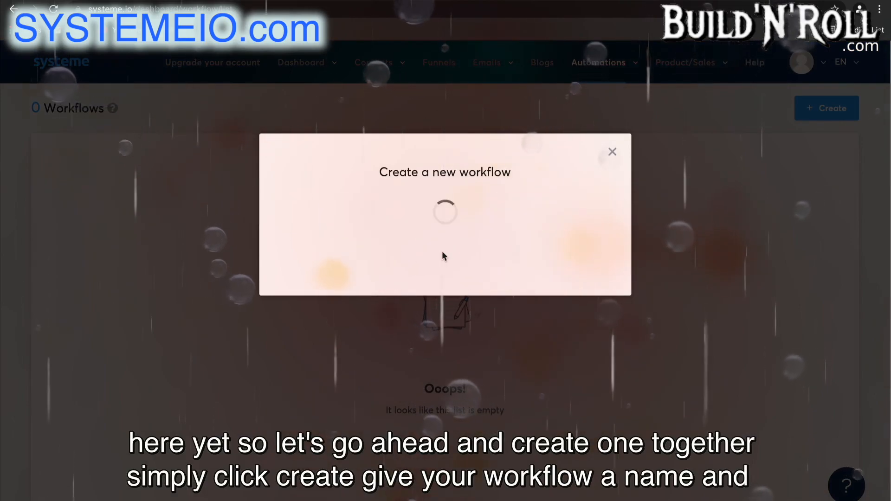
pyautogui.click(443, 253)
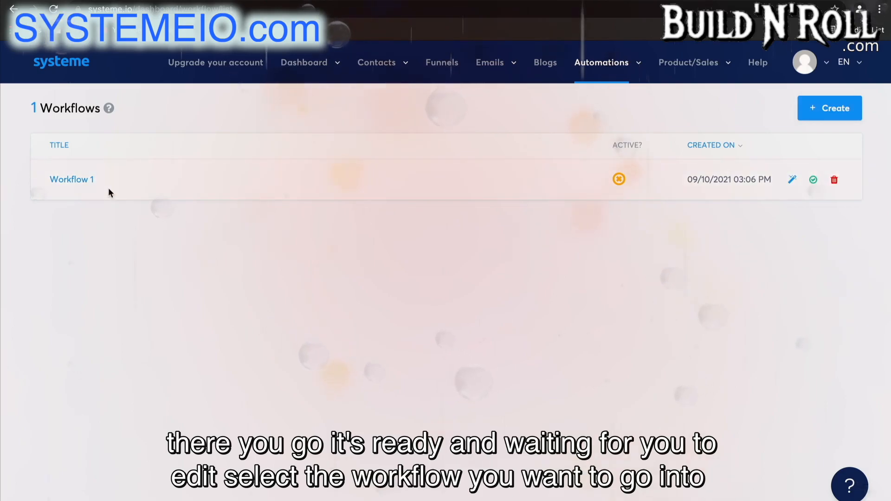
pyautogui.click(76, 188)
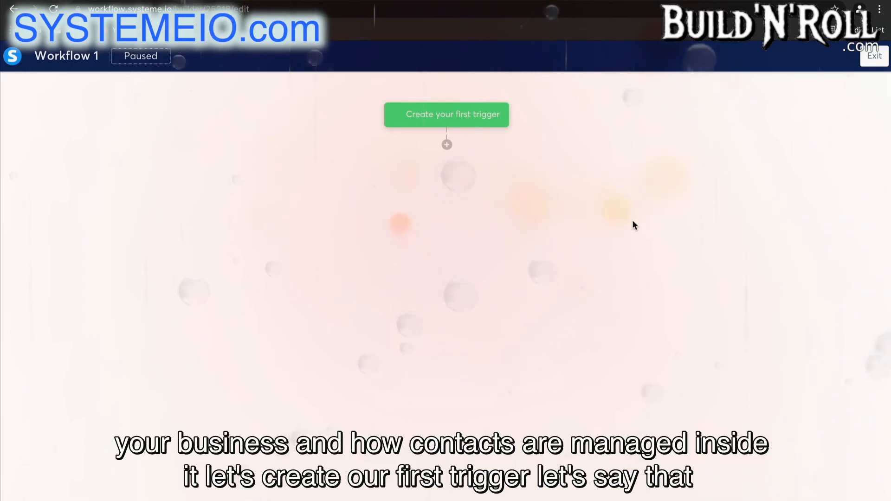
# Create the workflow's first trigger as Funnel form subscribed, using the Squeeze page of the Test Funnel
pyautogui.click(487, 118)
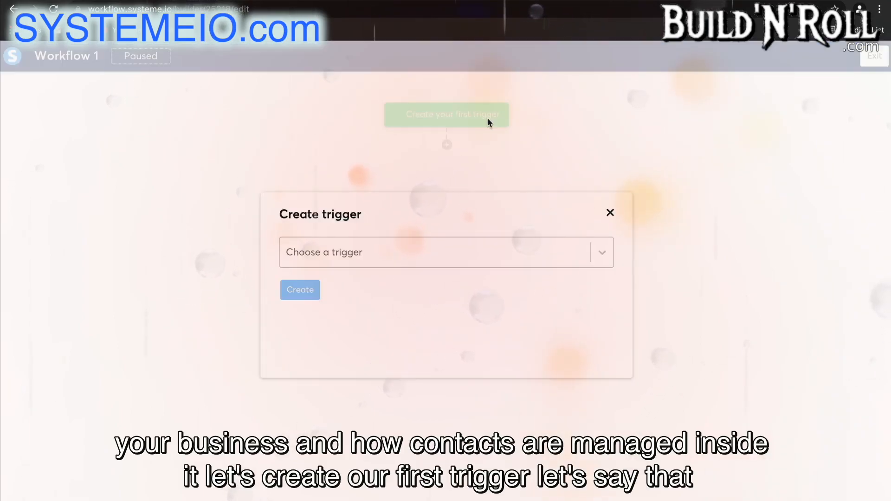
pyautogui.click(440, 252)
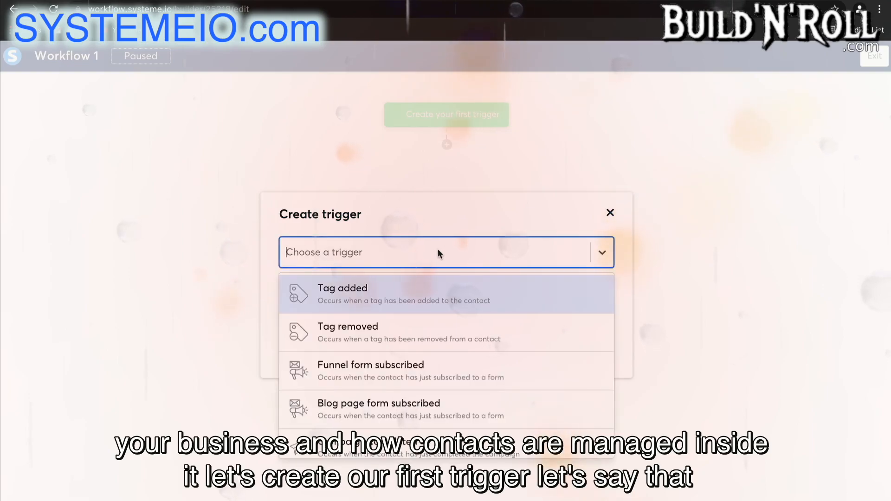
pyautogui.click(422, 372)
pyautogui.click(392, 303)
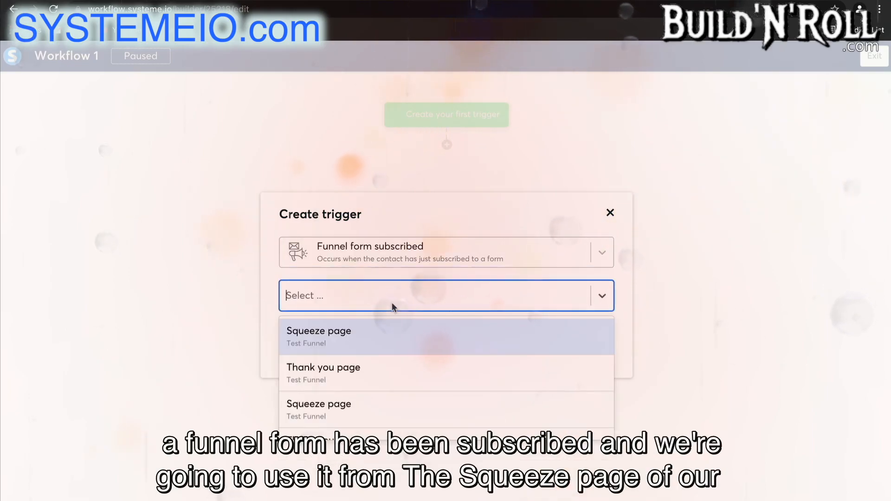
pyautogui.scroll(-1, 395, 372)
pyautogui.scroll(-1, 394, 373)
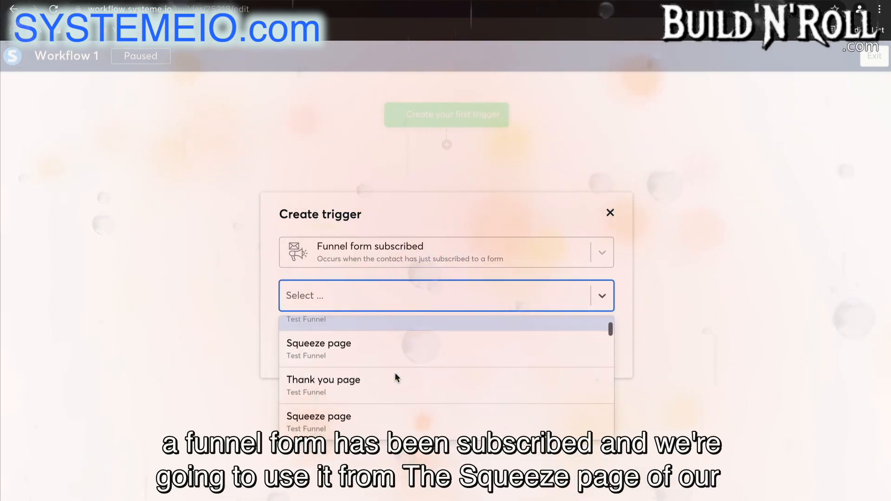
pyautogui.click(389, 350)
pyautogui.click(308, 342)
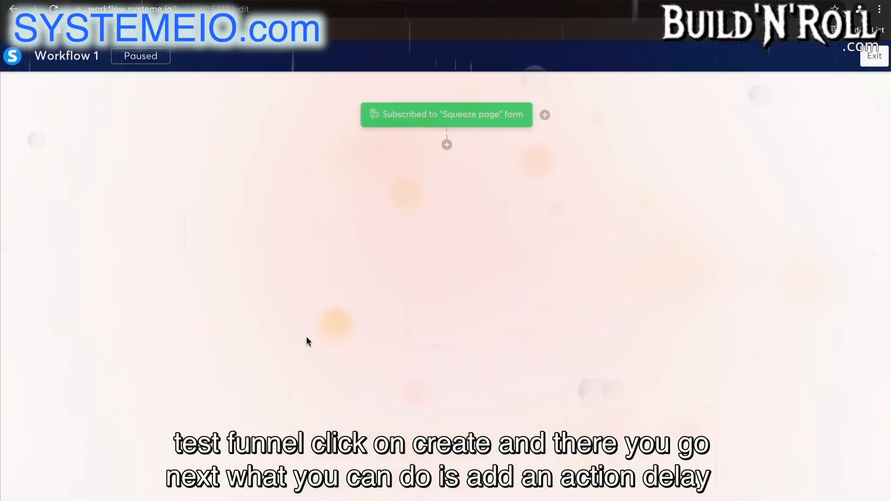
# Add a delay of 3 days below the form subscription trigger
pyautogui.click(447, 145)
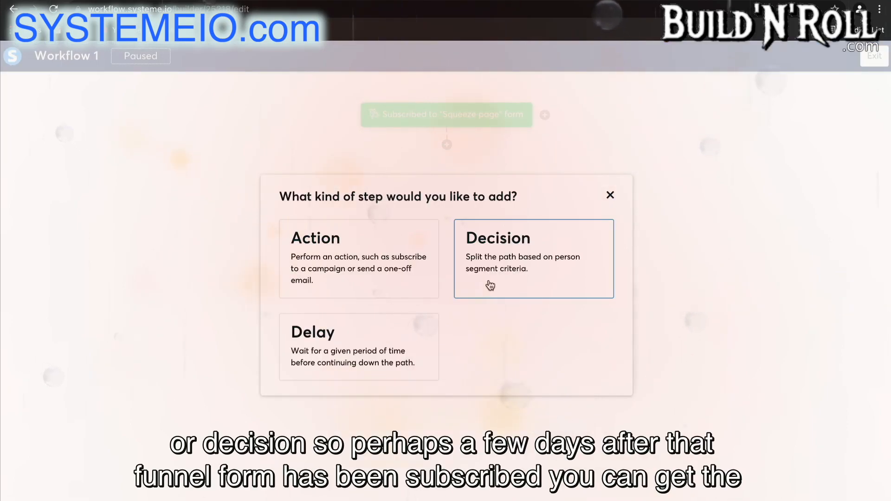
pyautogui.click(398, 333)
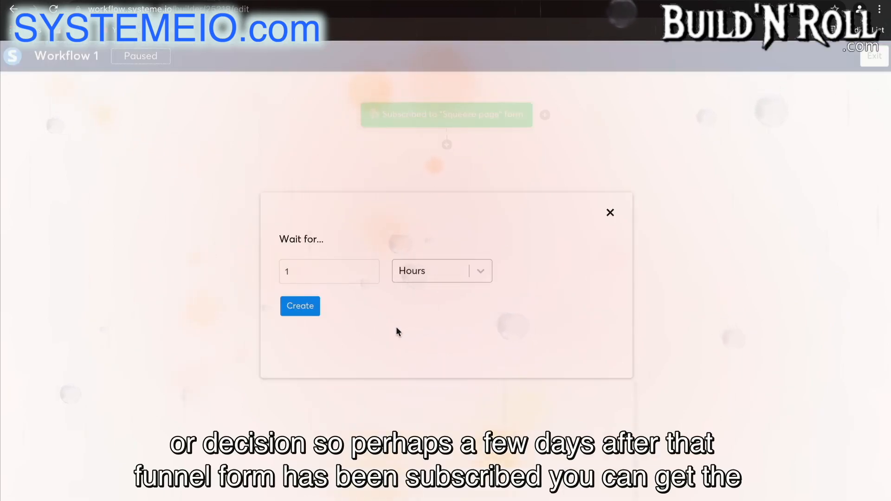
pyautogui.click(345, 270)
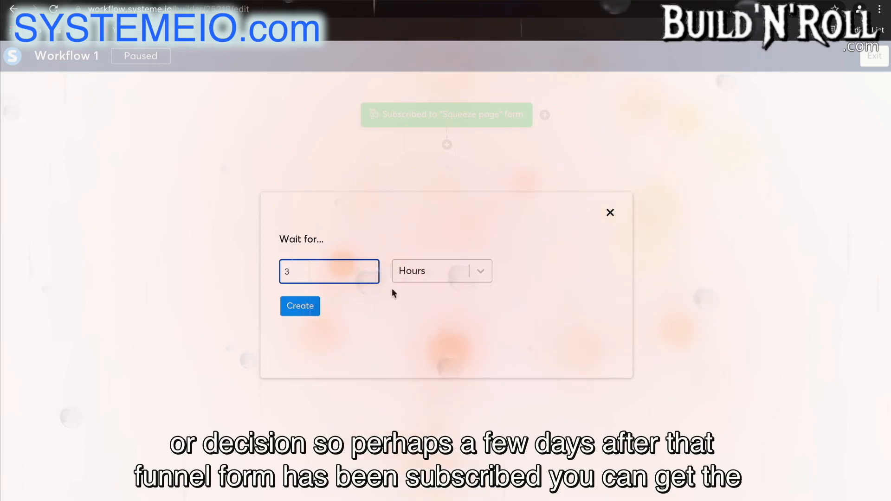
pyautogui.click(416, 275)
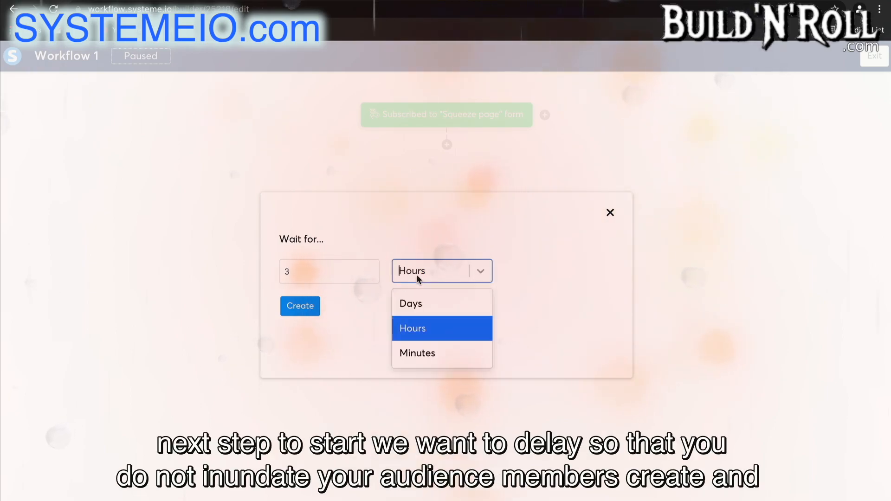
pyautogui.click(416, 305)
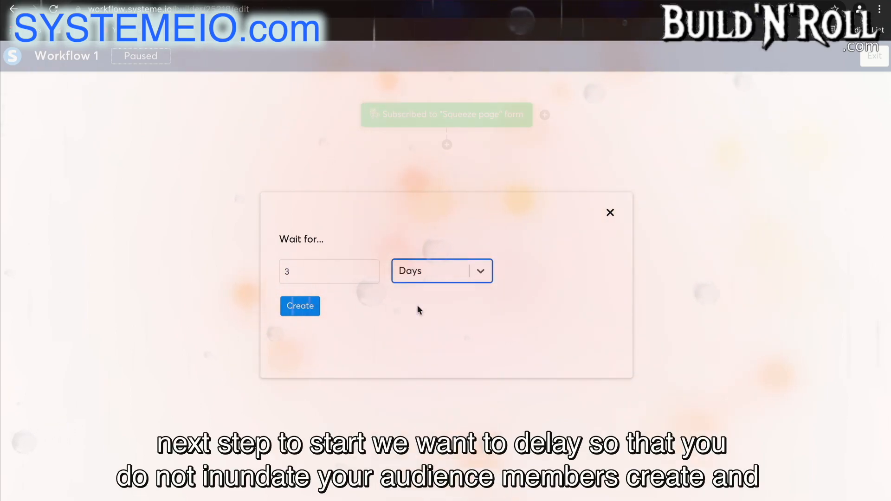
pyautogui.click(300, 307)
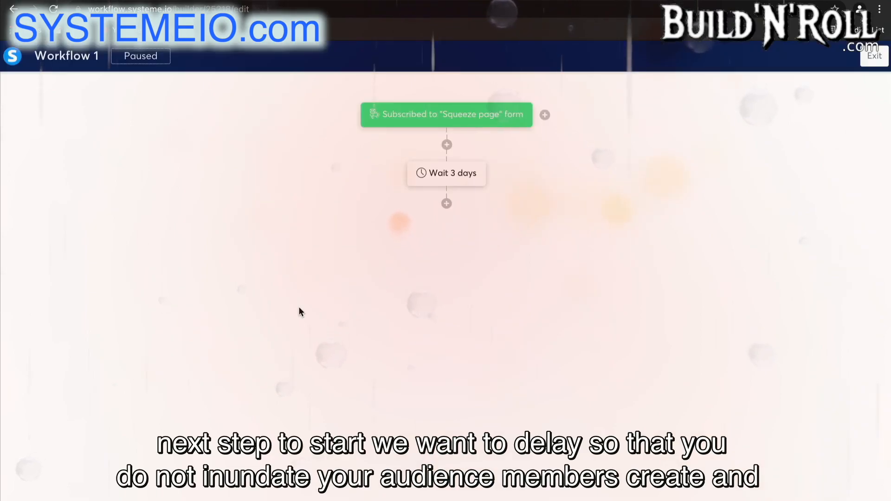
# Add a Subscribe to campaign action for "5 day coaching course" after the delay
pyautogui.click(447, 204)
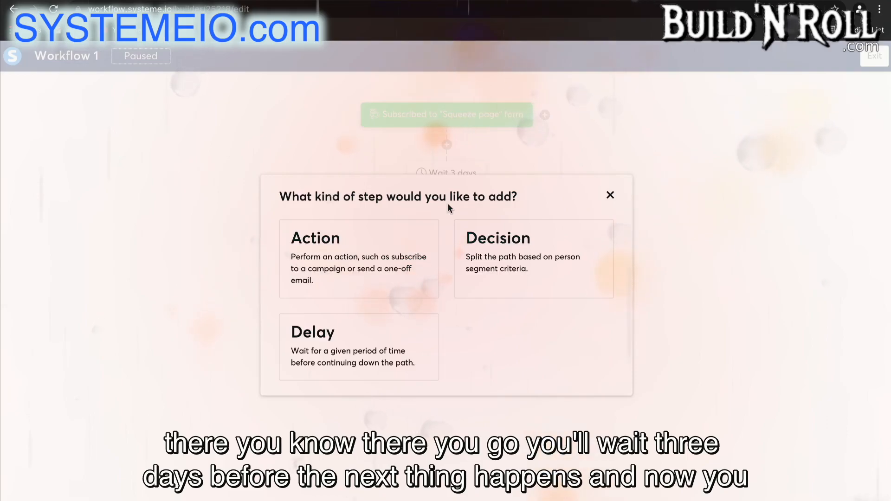
pyautogui.click(394, 255)
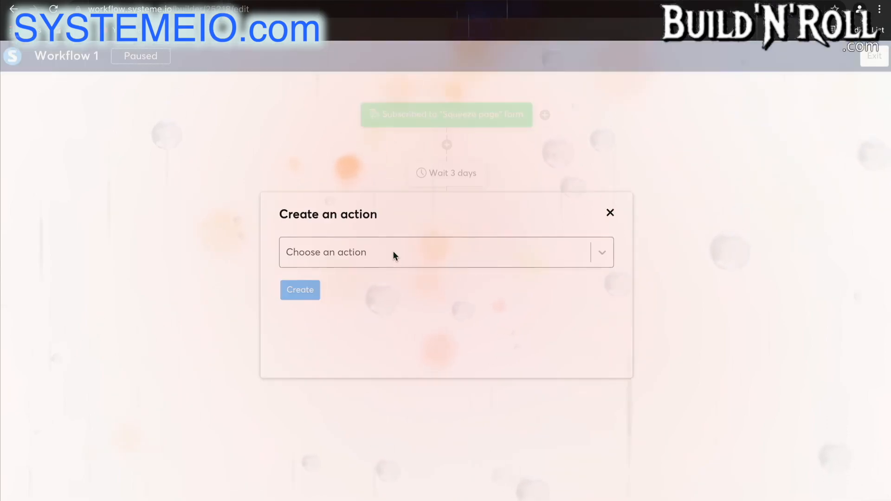
pyautogui.click(394, 257)
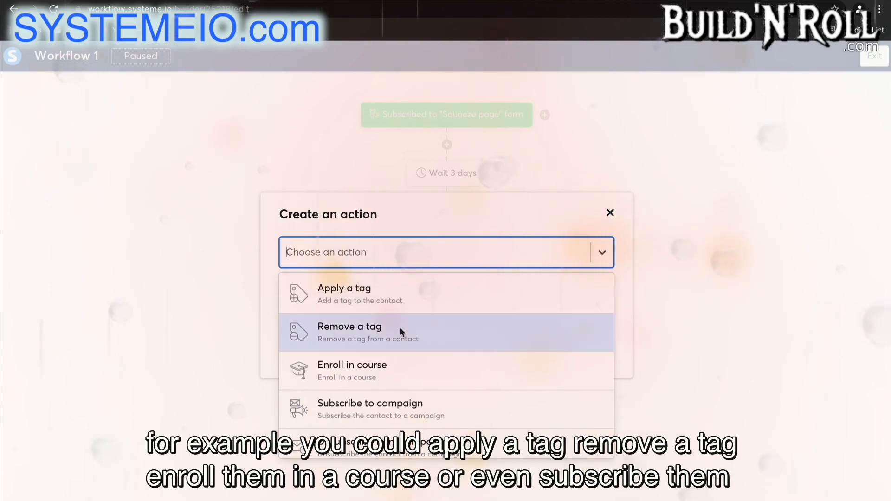
pyautogui.scroll(-2, 402, 368)
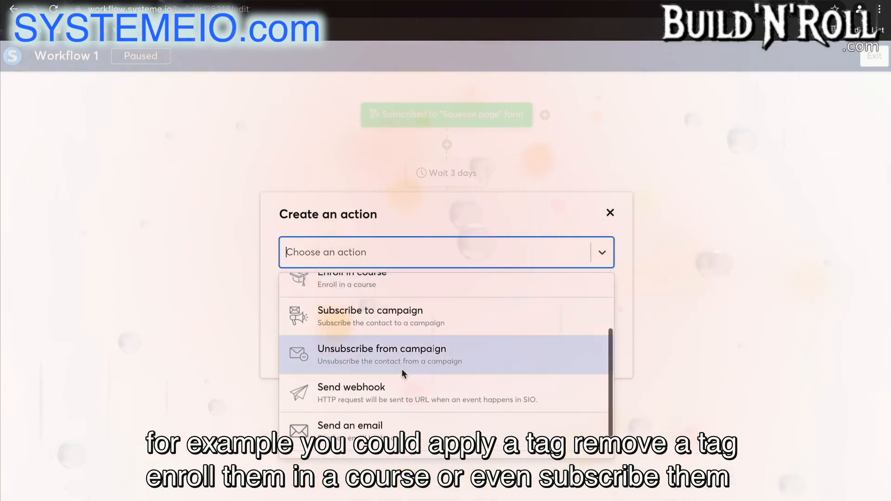
pyautogui.click(414, 321)
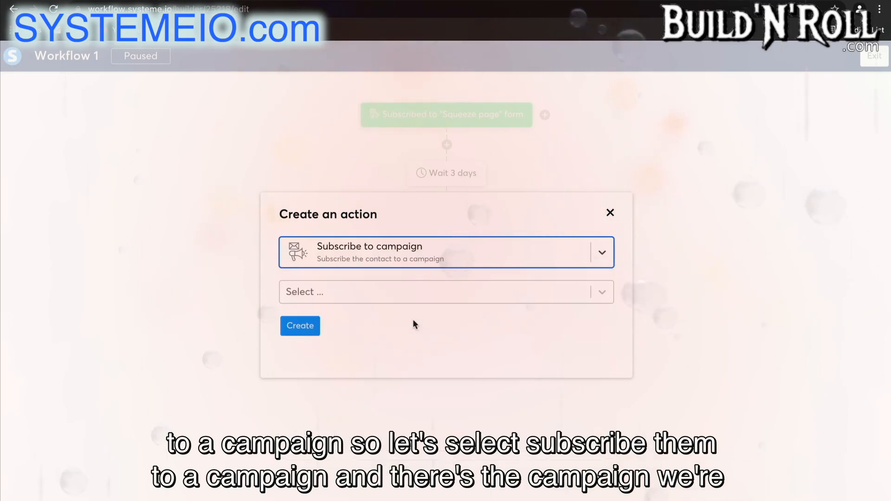
pyautogui.click(340, 293)
pyautogui.click(347, 323)
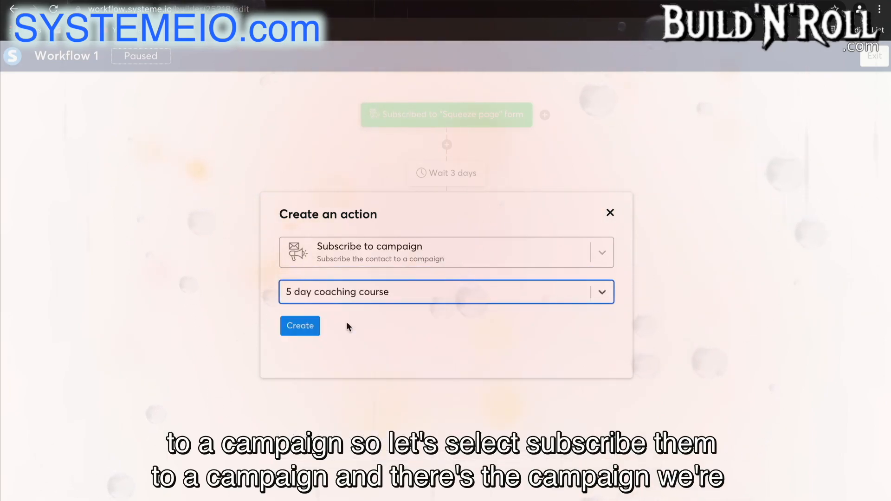
pyautogui.click(293, 329)
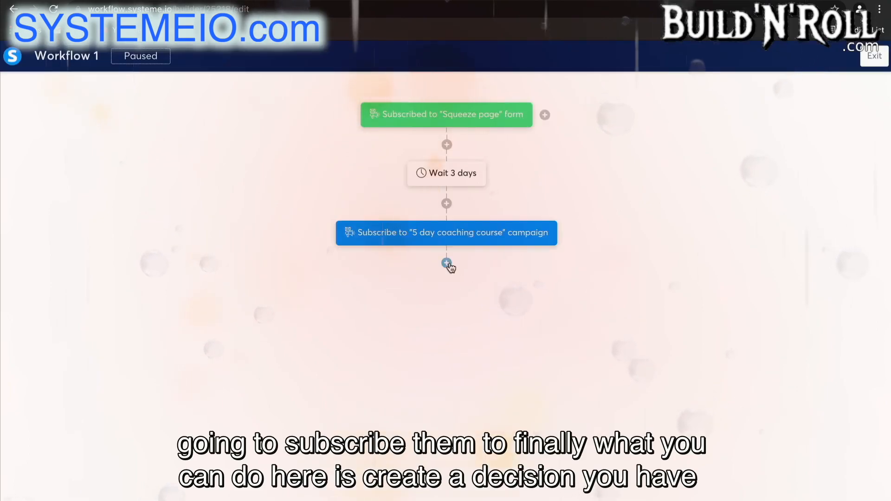
# Start a decision below the campaign action with a tag condition for contacts tagged with "Blog - leads"
pyautogui.click(447, 263)
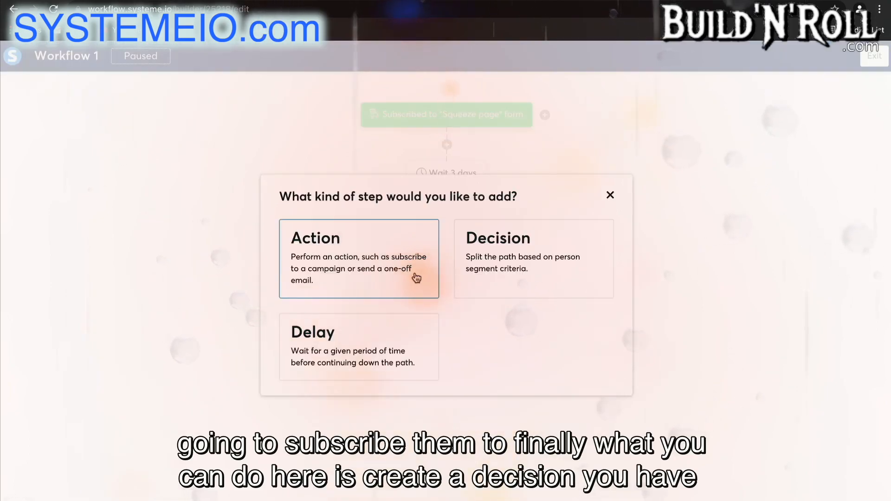
pyautogui.click(512, 274)
pyautogui.click(327, 215)
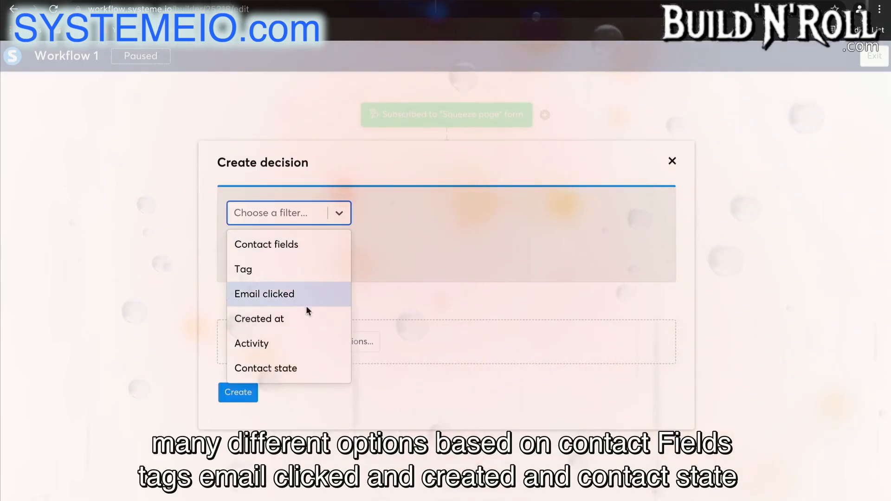
pyautogui.click(297, 277)
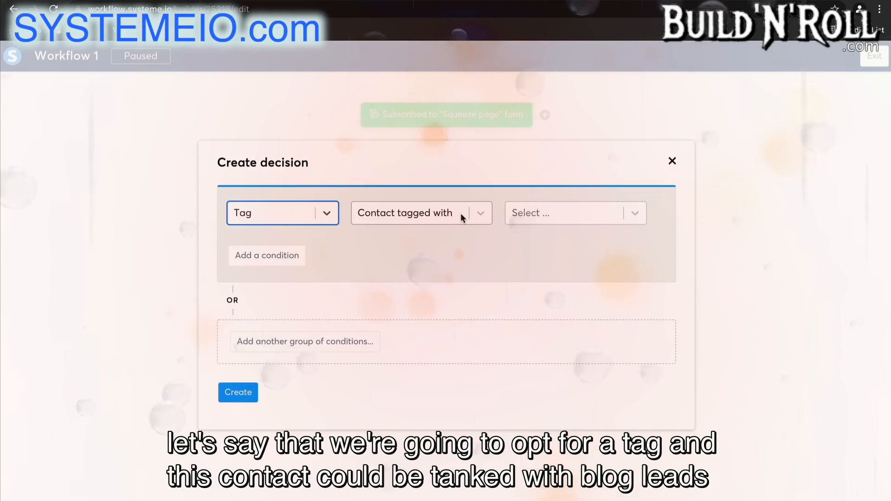
pyautogui.click(542, 213)
pyautogui.click(541, 250)
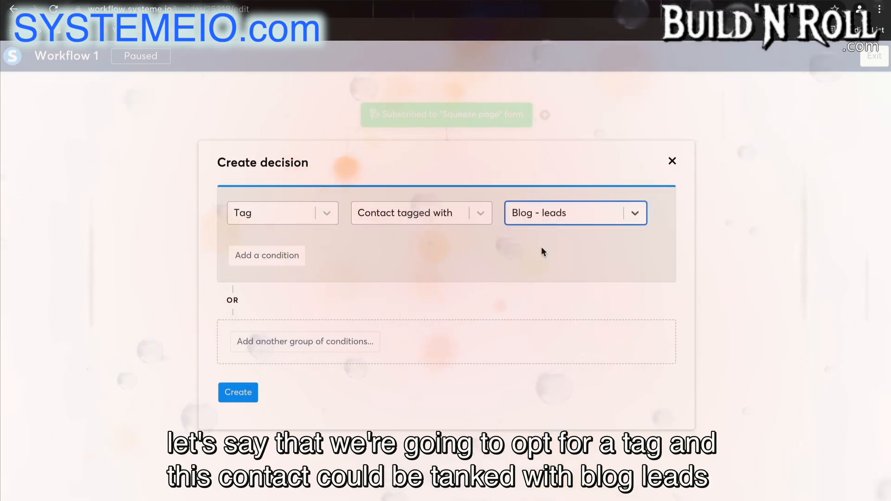
# Add a second tag condition for contacts not tagged with "Blog - leads" and create the decision
pyautogui.click(286, 256)
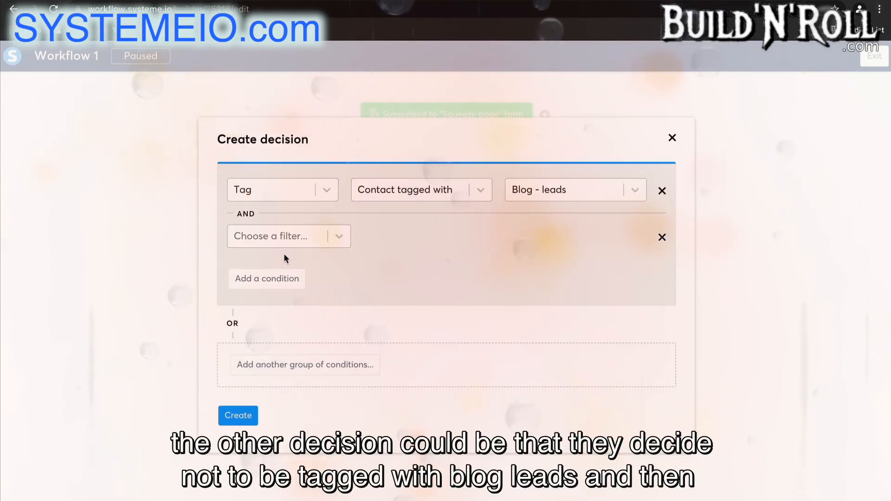
pyautogui.click(294, 239)
pyautogui.click(286, 290)
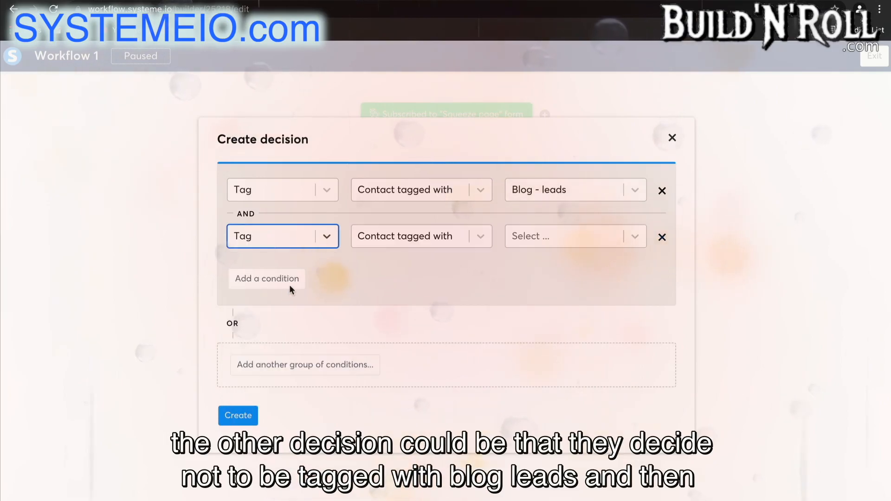
pyautogui.click(411, 239)
pyautogui.click(412, 292)
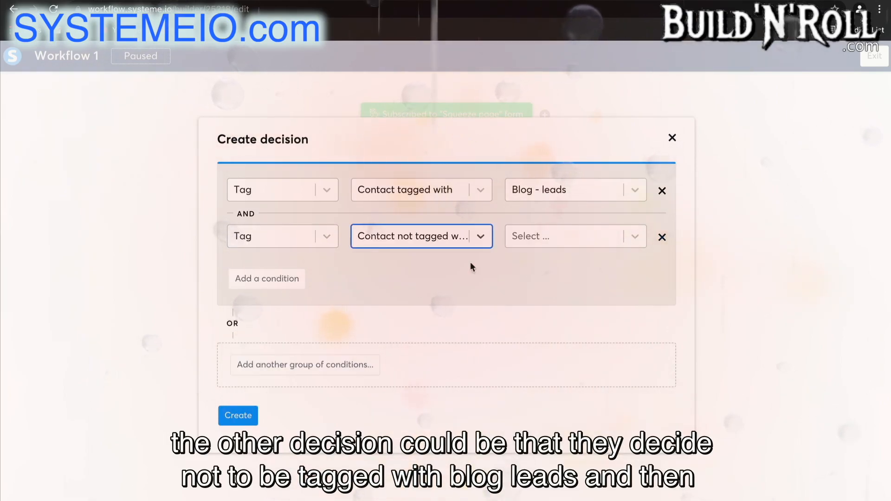
pyautogui.click(528, 242)
pyautogui.click(532, 273)
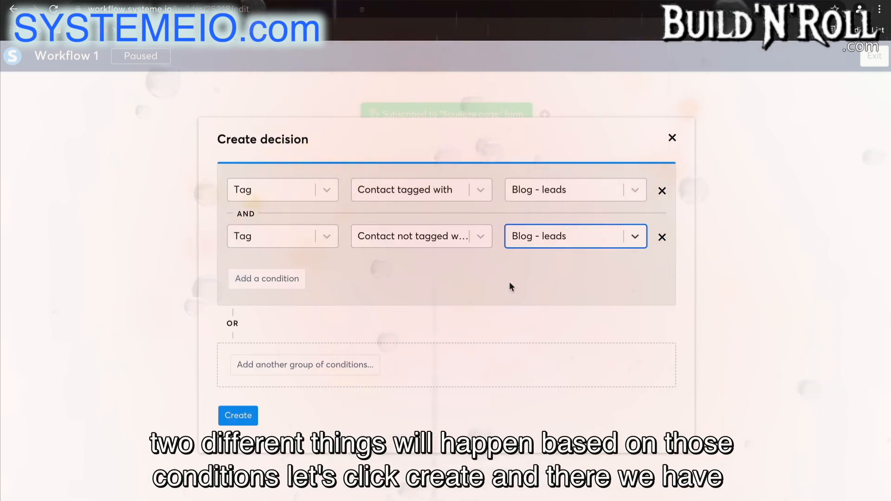
pyautogui.click(246, 418)
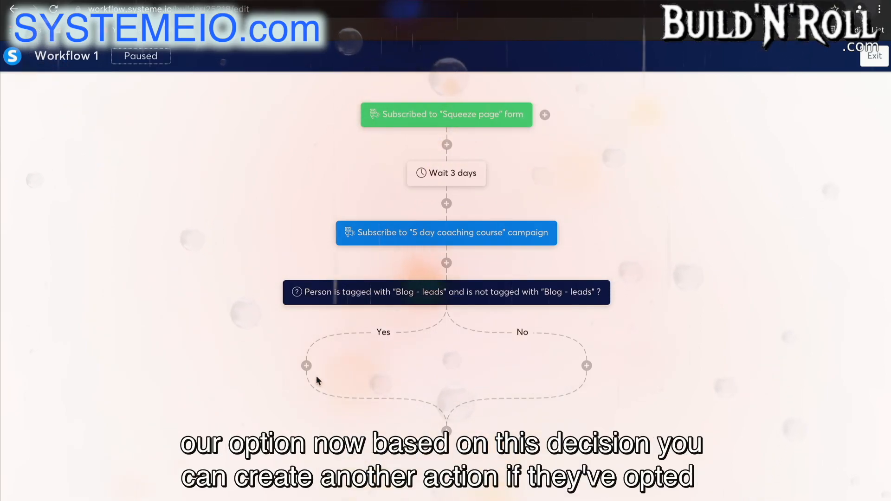
# Add an Unsubscribe from campaign action for "5 day coaching course" on the decision's Yes branch
pyautogui.click(306, 366)
pyautogui.click(340, 274)
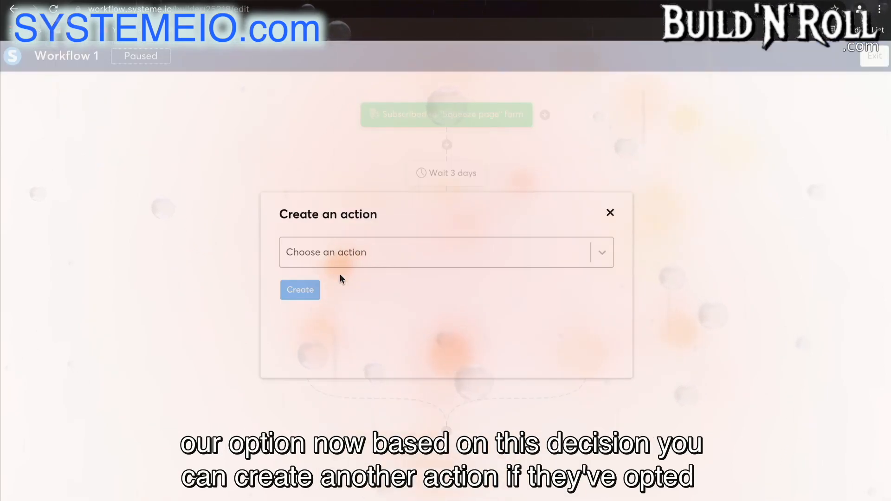
pyautogui.click(333, 252)
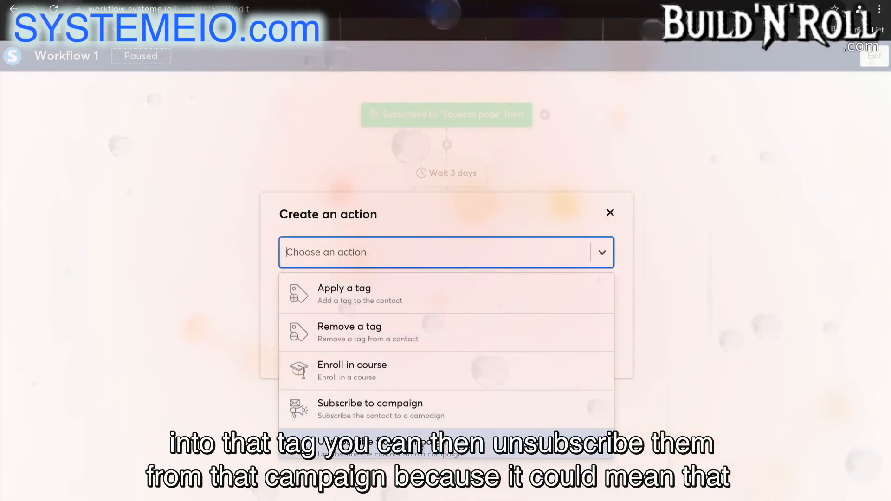
pyautogui.click(390, 447)
pyautogui.click(409, 293)
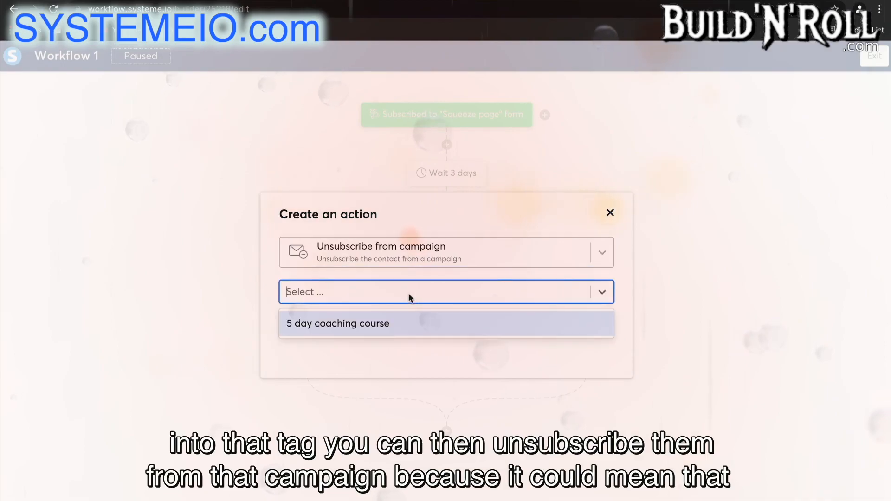
pyautogui.click(397, 324)
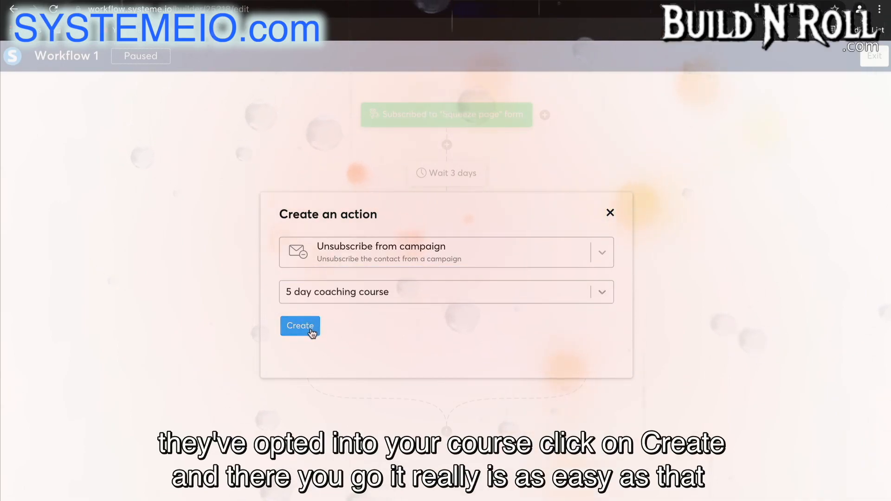
pyautogui.click(307, 327)
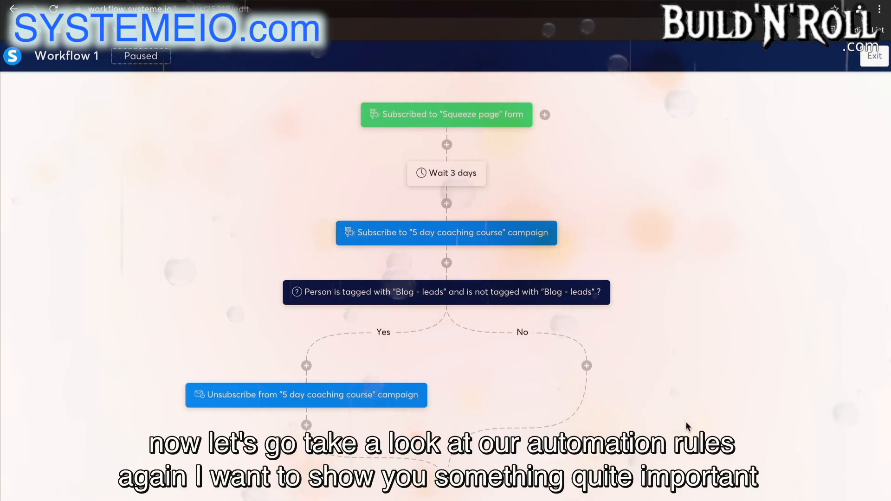
# Exit the workflow and start a new rule from the automation rules list
pyautogui.click(874, 56)
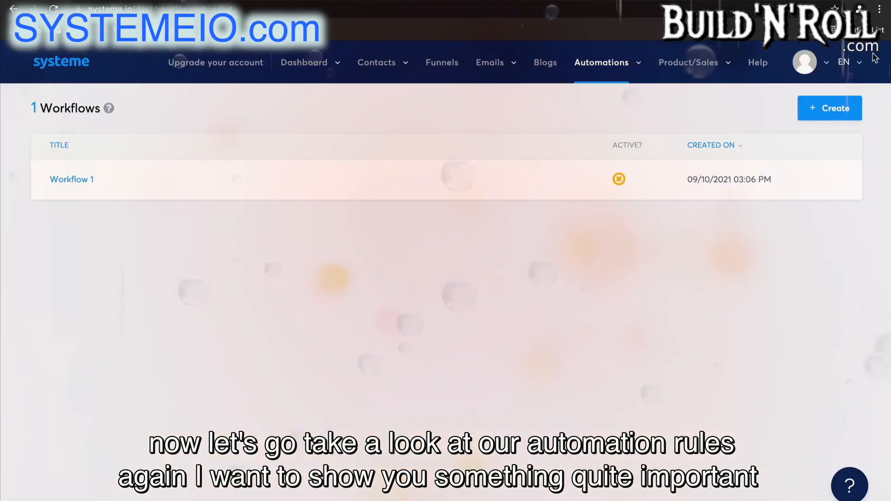
pyautogui.moveTo(636, 69)
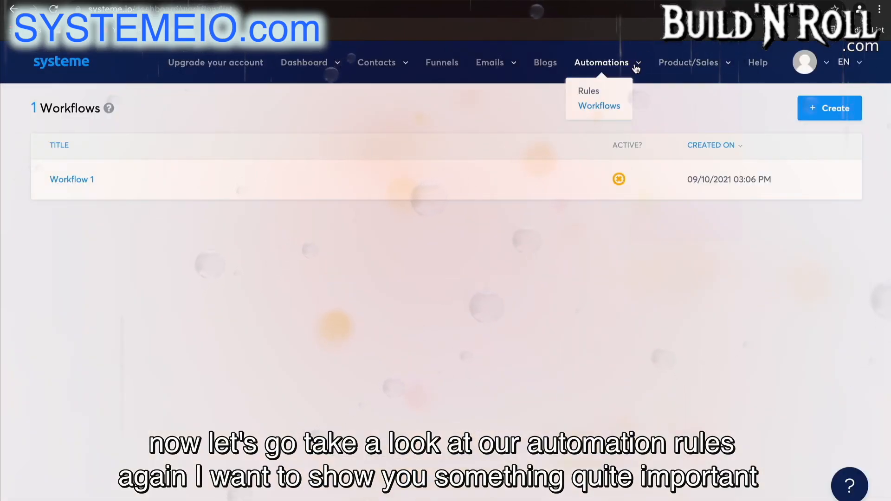
pyautogui.click(592, 92)
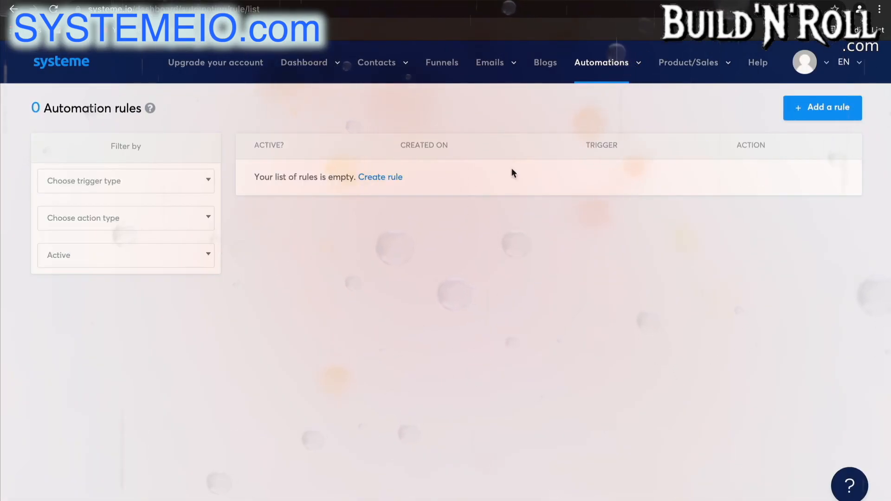
pyautogui.click(804, 115)
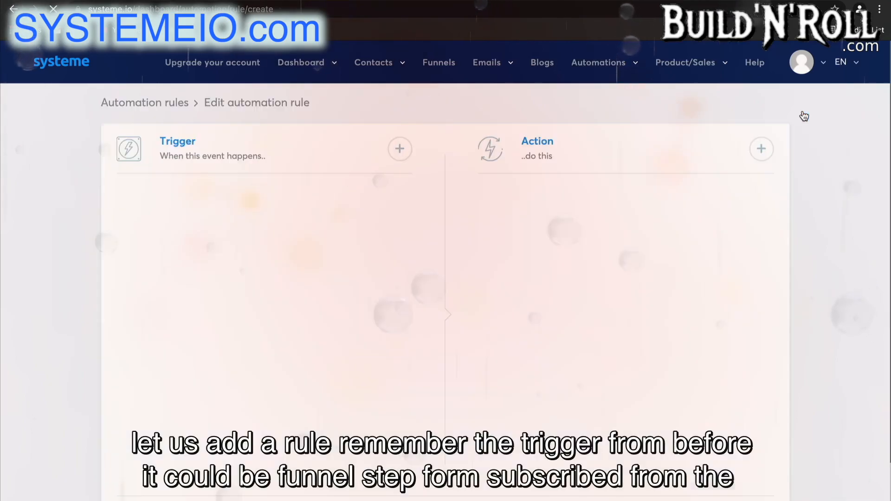
# Give the rule a Funnel step form subscribed trigger for the Sales Funnel's Thank You Page and a Send webhook action
pyautogui.click(401, 149)
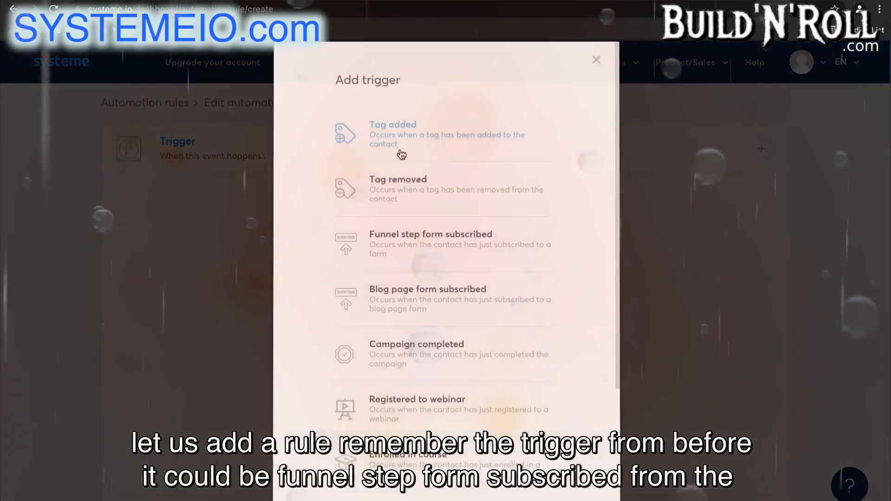
pyautogui.click(438, 237)
pyautogui.click(289, 253)
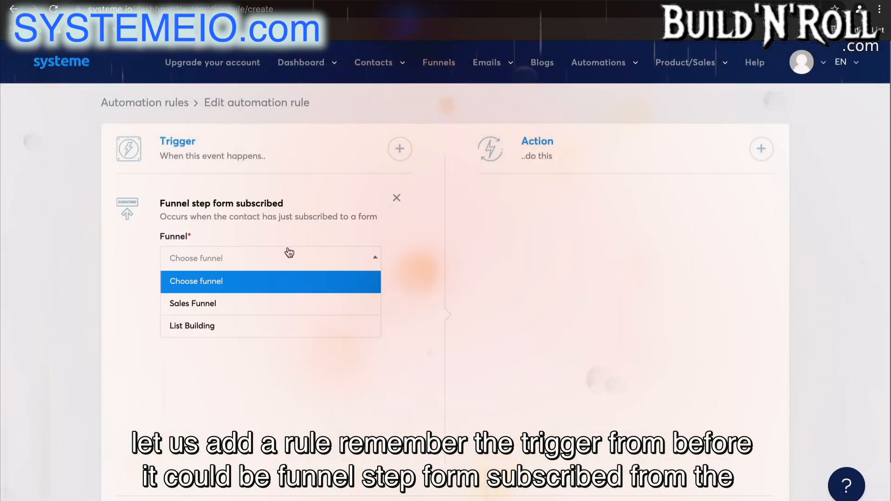
pyautogui.click(264, 302)
pyautogui.click(269, 297)
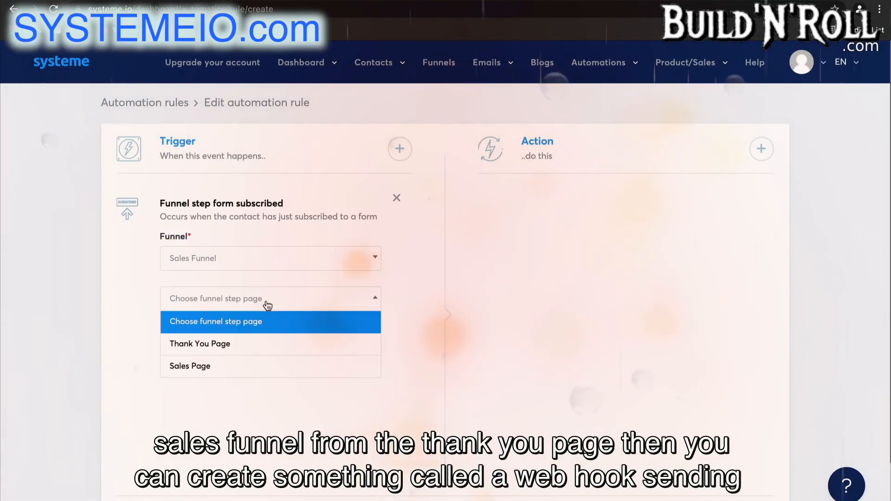
pyautogui.click(255, 346)
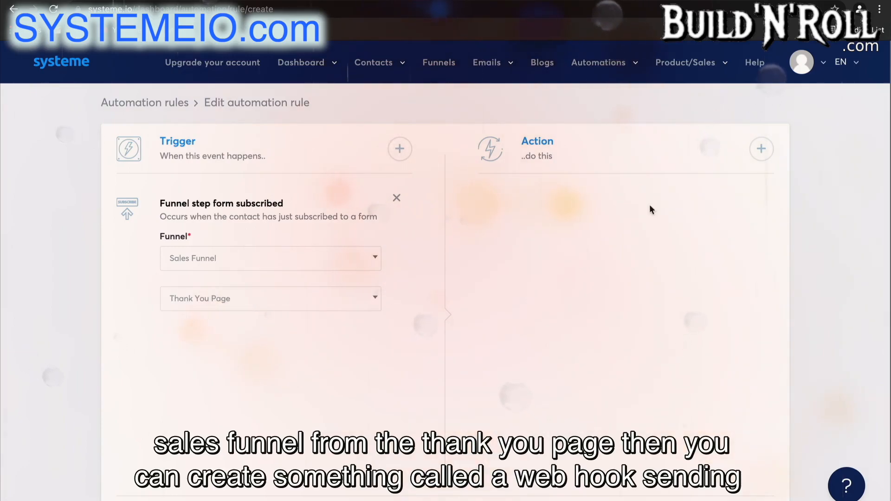
pyautogui.click(761, 150)
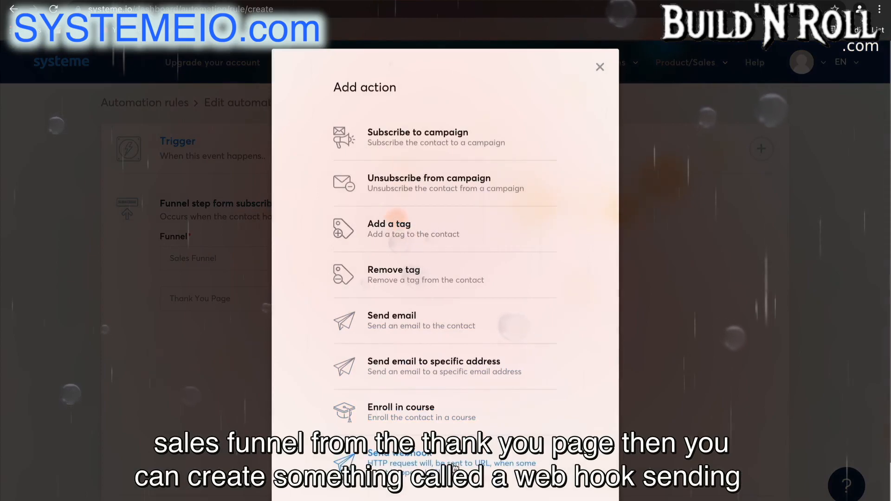
pyautogui.click(457, 466)
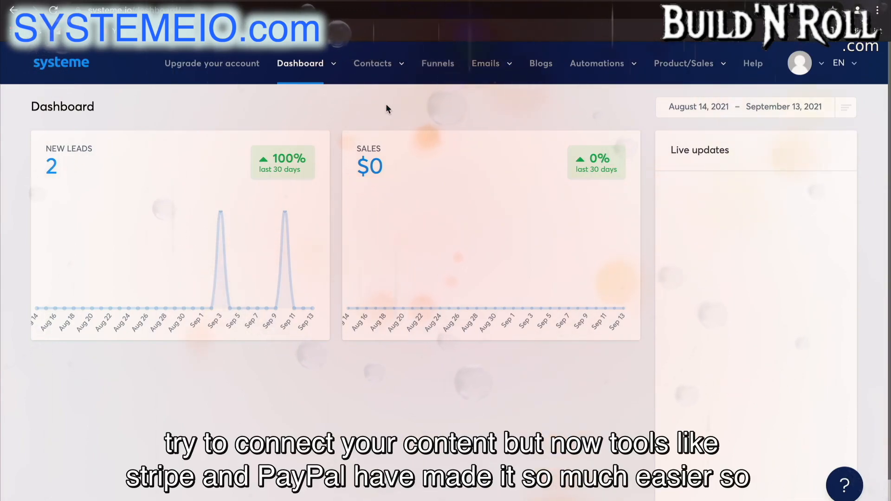
# Create a new course named "Real Estate Course", keeping the default settings
pyautogui.click(682, 64)
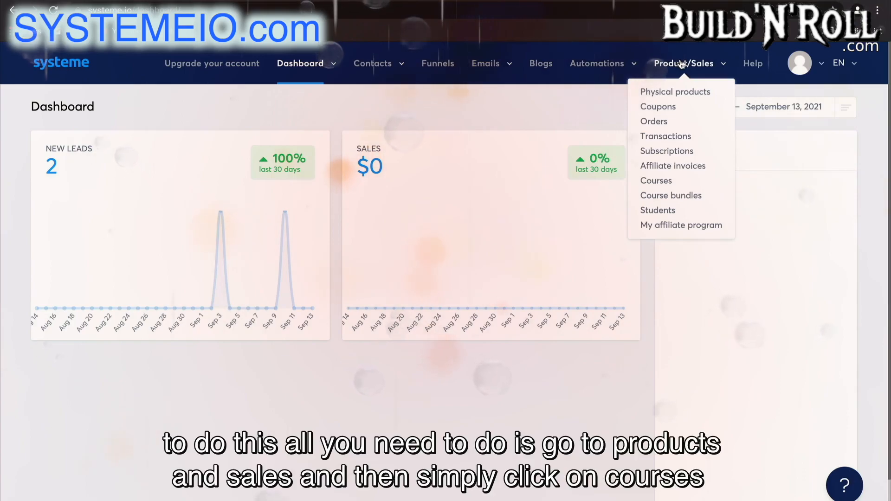
pyautogui.click(659, 181)
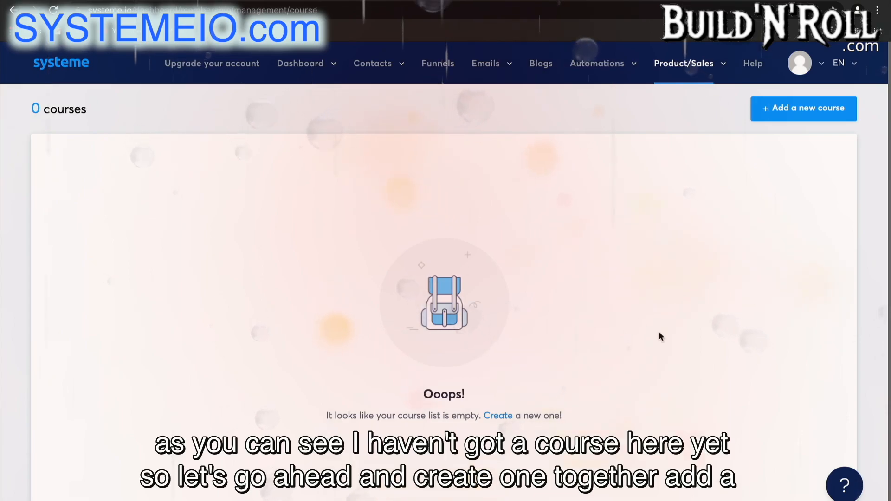
pyautogui.click(825, 114)
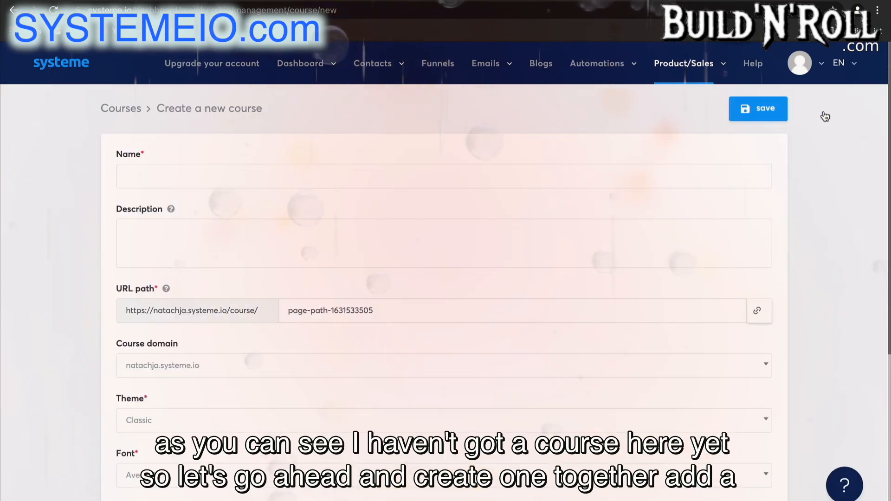
pyautogui.click(521, 173)
pyautogui.write('Real Estate Course')
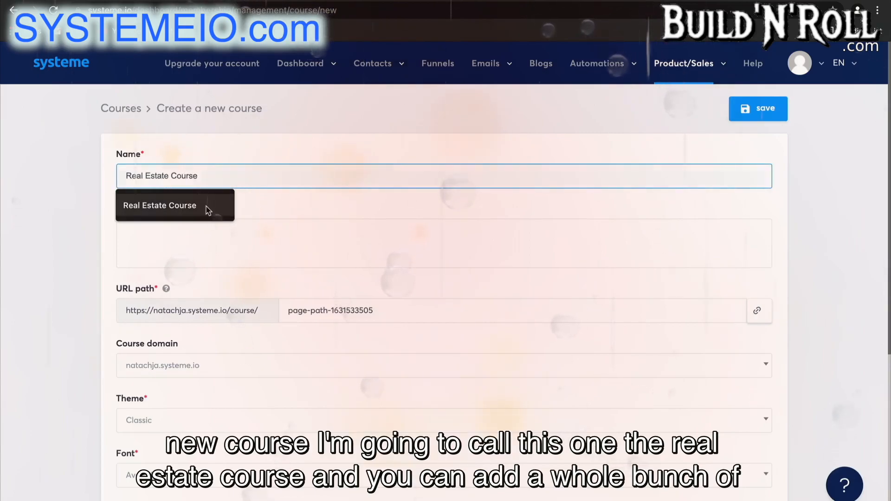
pyautogui.click(203, 213)
pyautogui.scroll(-4, 246, 243)
pyautogui.scroll(4, 247, 243)
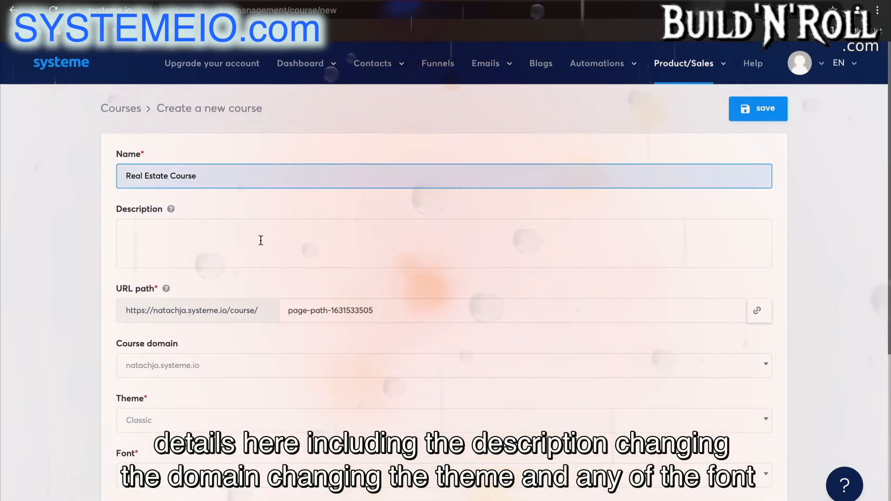
pyautogui.scroll(-3, 292, 434)
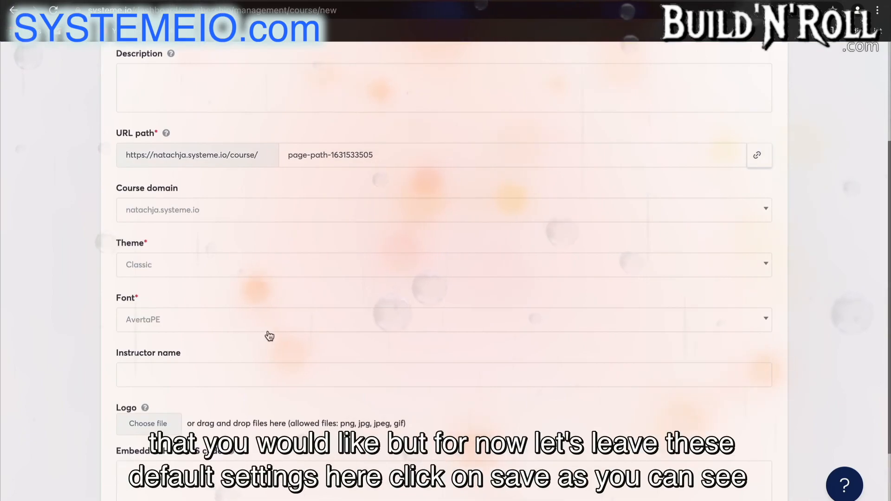
pyautogui.scroll(3, 270, 335)
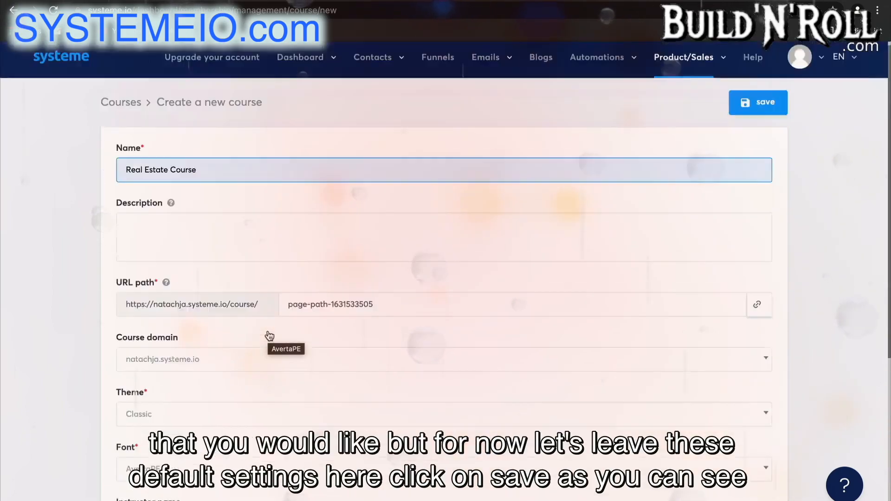
pyautogui.click(769, 113)
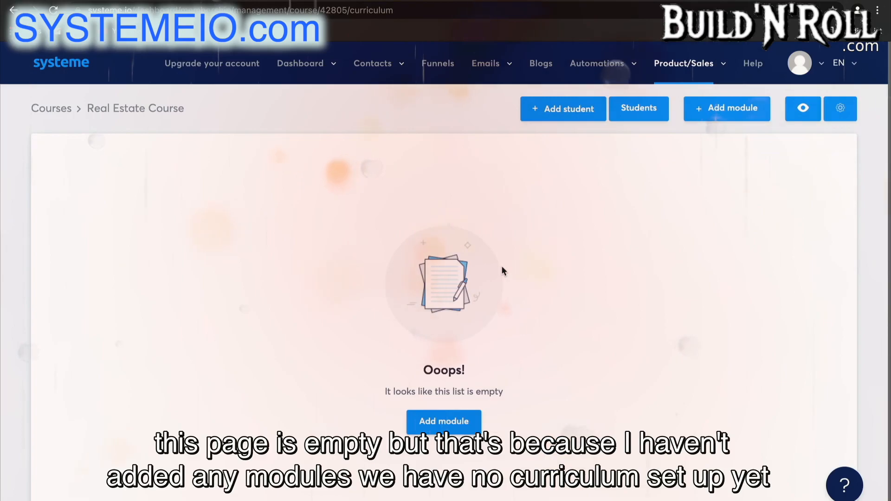
# Add a module named "Module 1" to the Real Estate Course
pyautogui.click(444, 421)
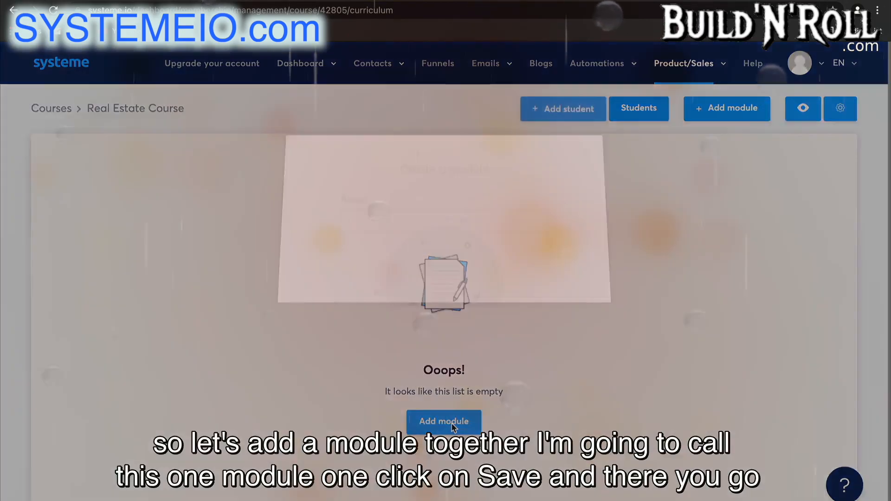
pyautogui.write('Module 1')
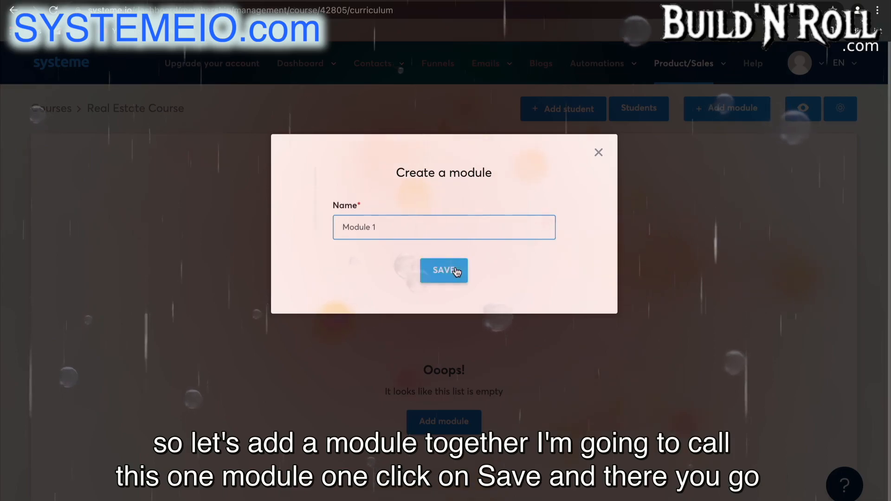
pyautogui.click(456, 272)
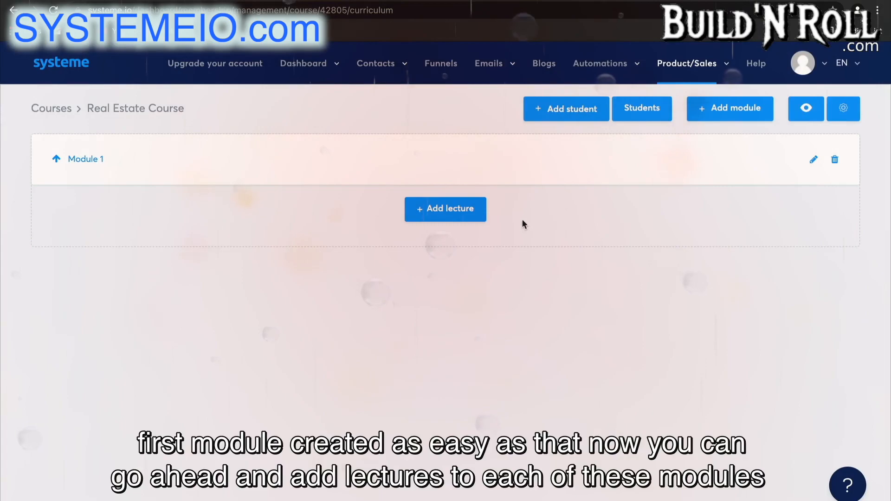
# Start a lecture in Module 1 named "Chapter 1 - The foundations" with a delay after previous lecture of 7
pyautogui.click(460, 209)
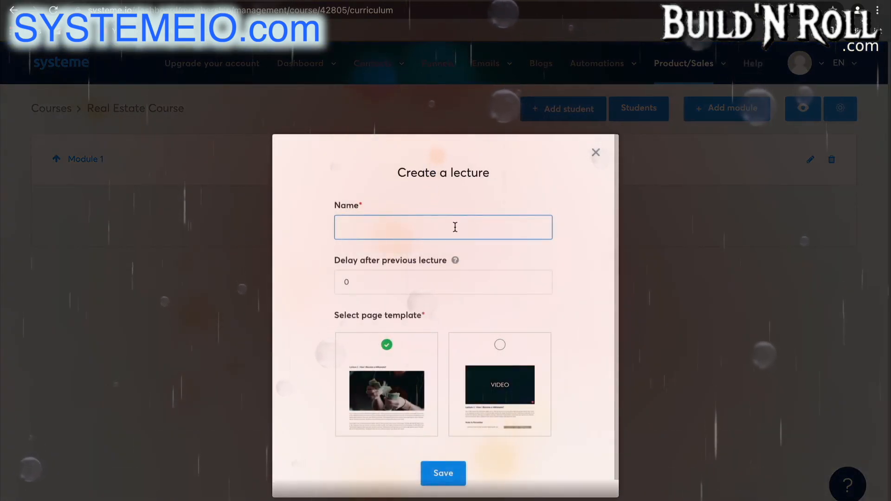
pyautogui.write('C')
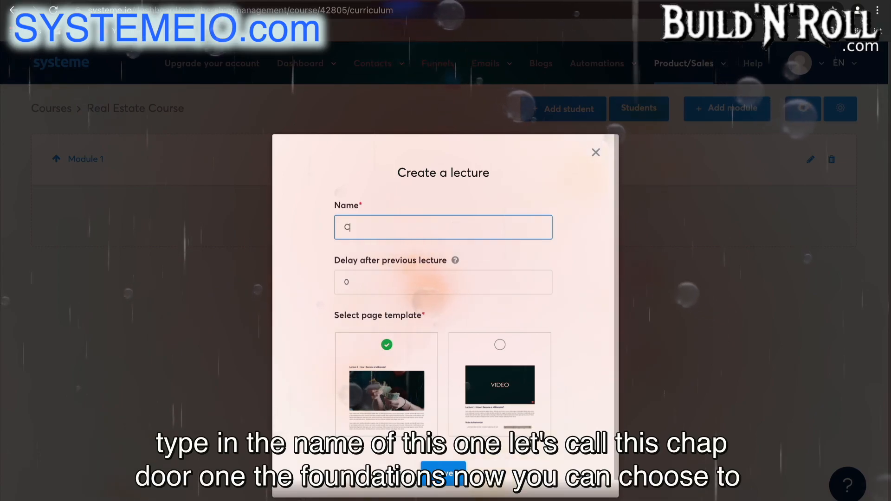
pyautogui.write('hapt')
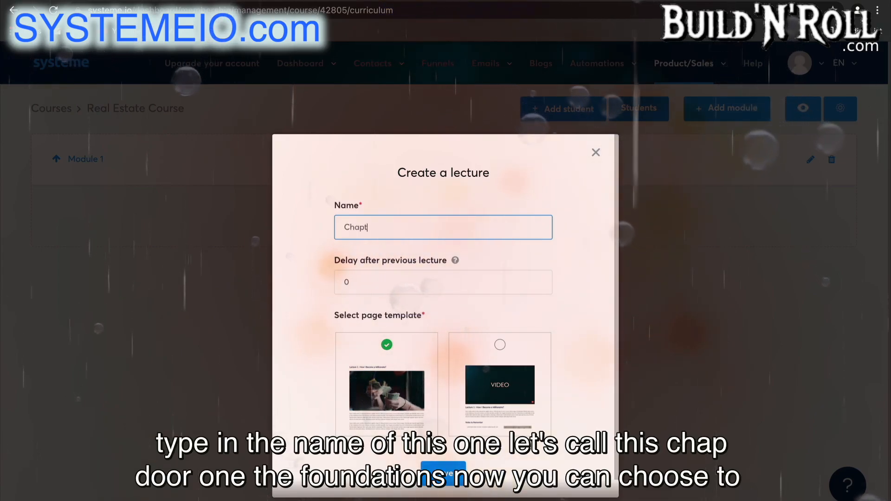
pyautogui.write('er 1 - The foundations')
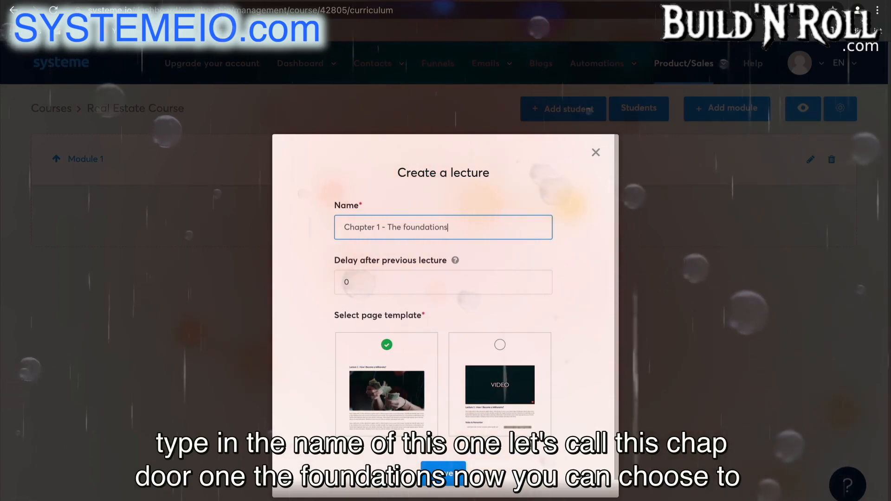
pyautogui.click(466, 287)
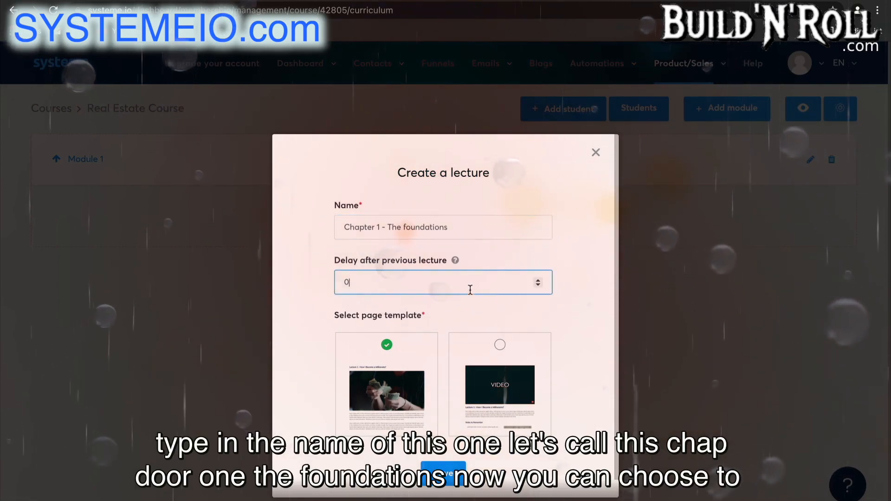
pyautogui.click(541, 280)
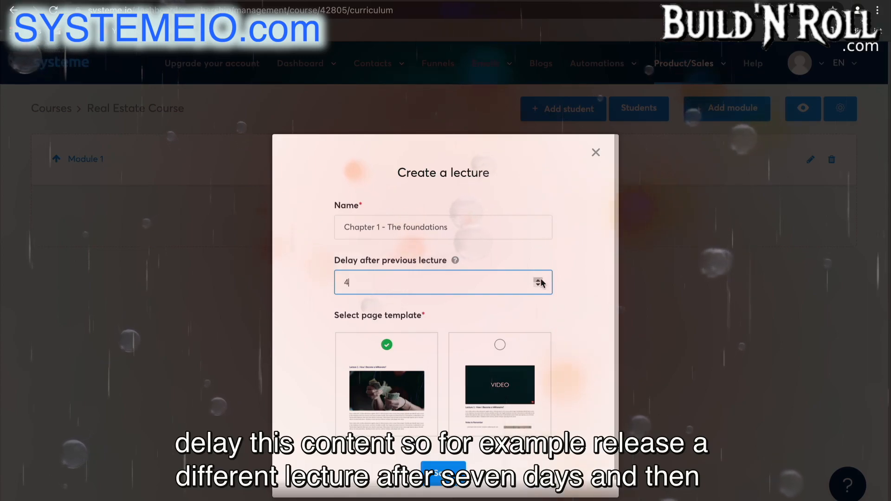
pyautogui.click(539, 280)
pyautogui.click(538, 280)
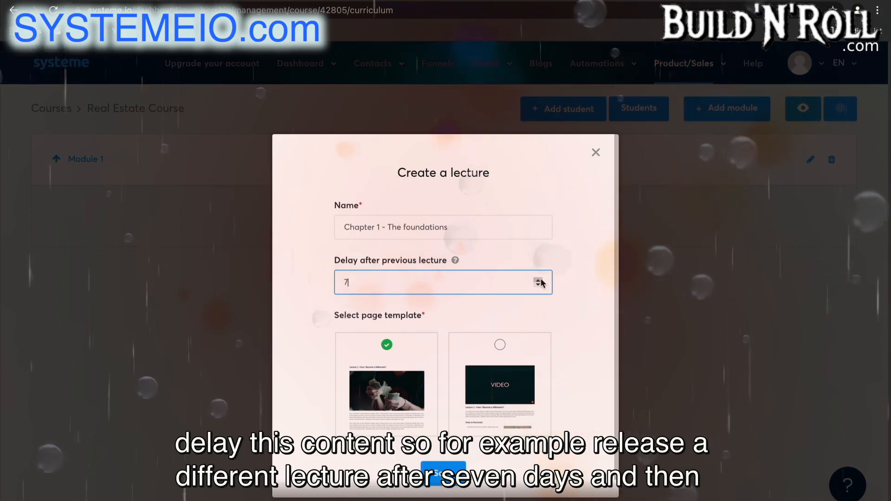
# Choose the video page template for the lecture and save it
pyautogui.click(575, 300)
pyautogui.scroll(-1, 537, 360)
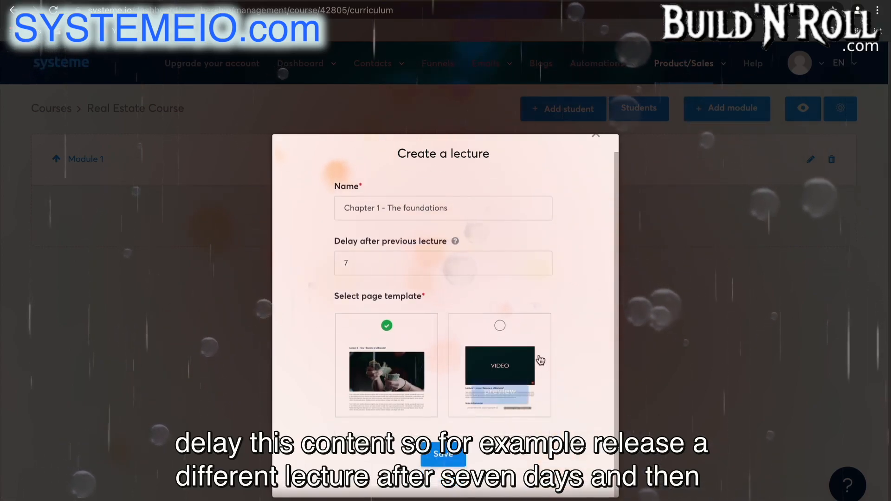
pyautogui.click(501, 326)
pyautogui.click(449, 460)
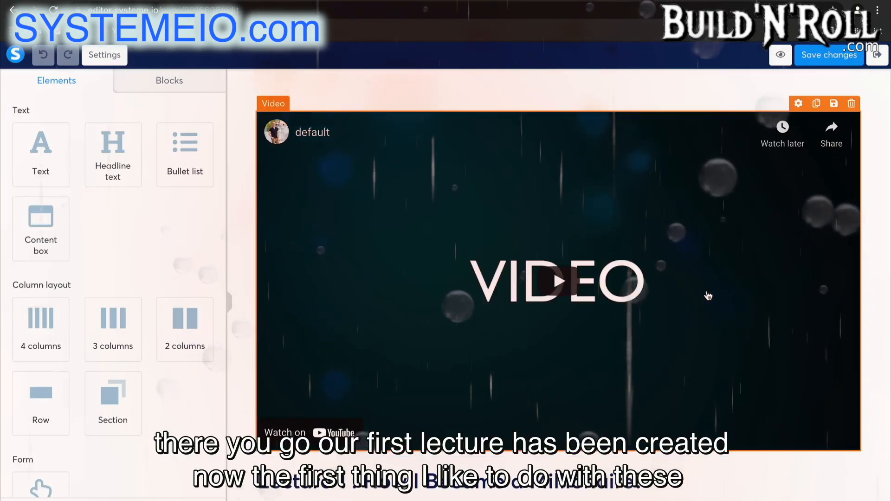
# Move the "Lecture 1 : How I Became a Millionaire?" heading above the video on the lecture page
pyautogui.scroll(-3, 709, 296)
pyautogui.scroll(3, 708, 295)
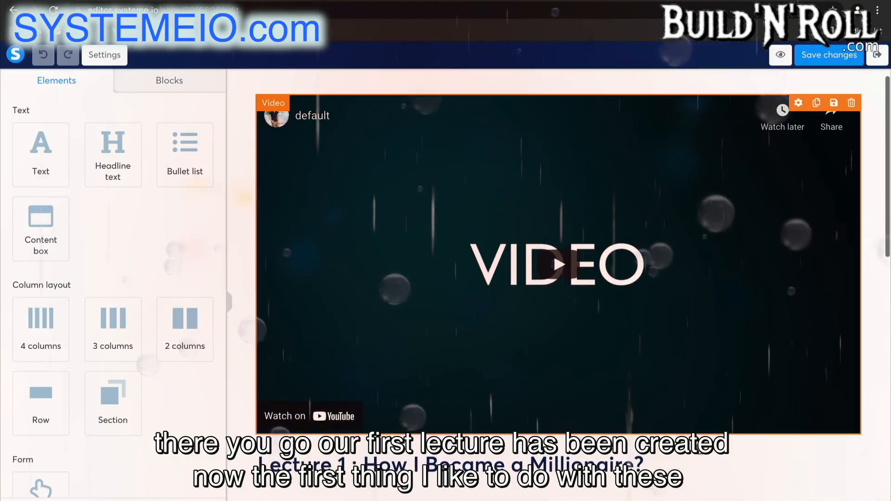
pyautogui.moveTo(684, 466); pyautogui.dragTo(665, 121)
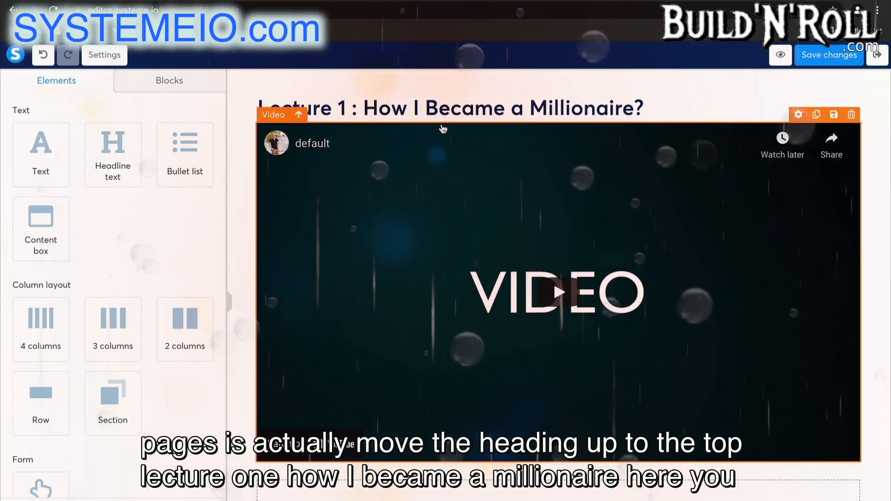
pyautogui.scroll(-3, 438, 110)
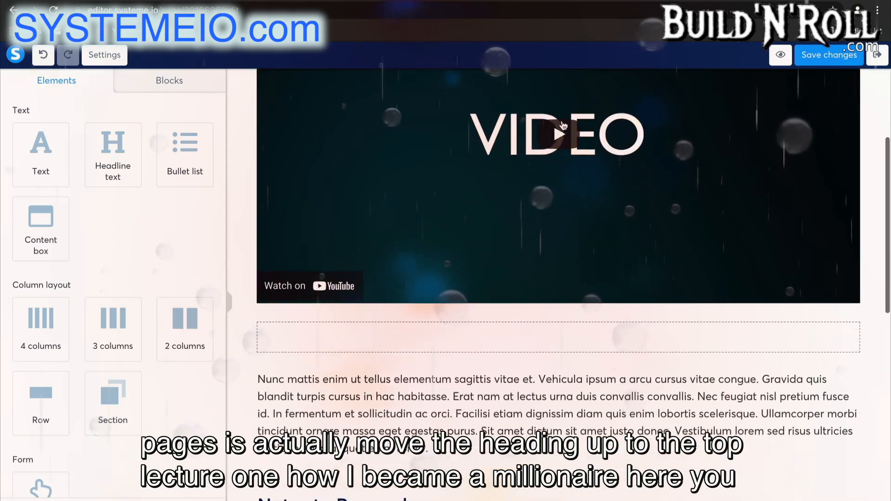
pyautogui.scroll(3, 563, 126)
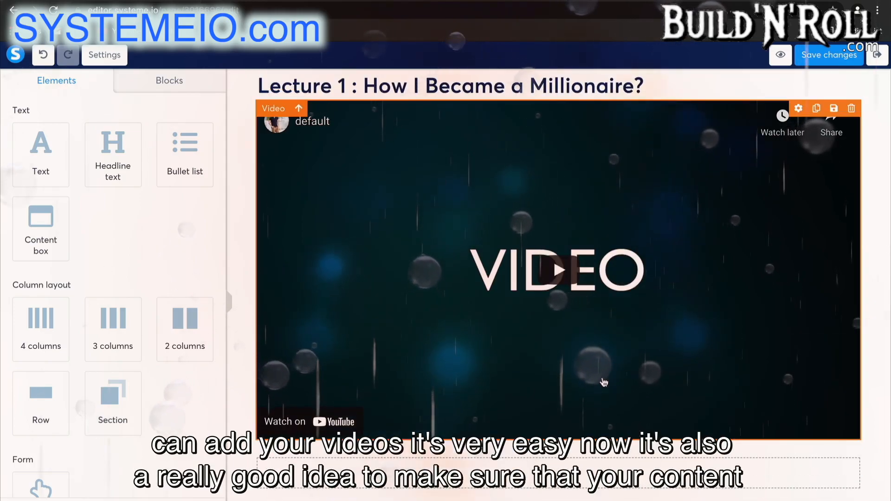
# Replace the placeholder paragraph below the video with the text "Resources:"
pyautogui.scroll(-5, 697, 361)
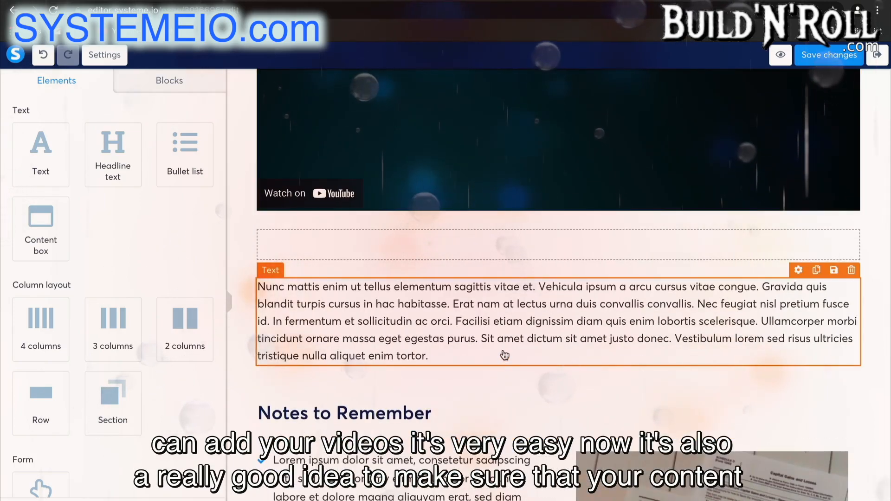
pyautogui.click(435, 364)
pyautogui.hotkey('ctrl', 'a')
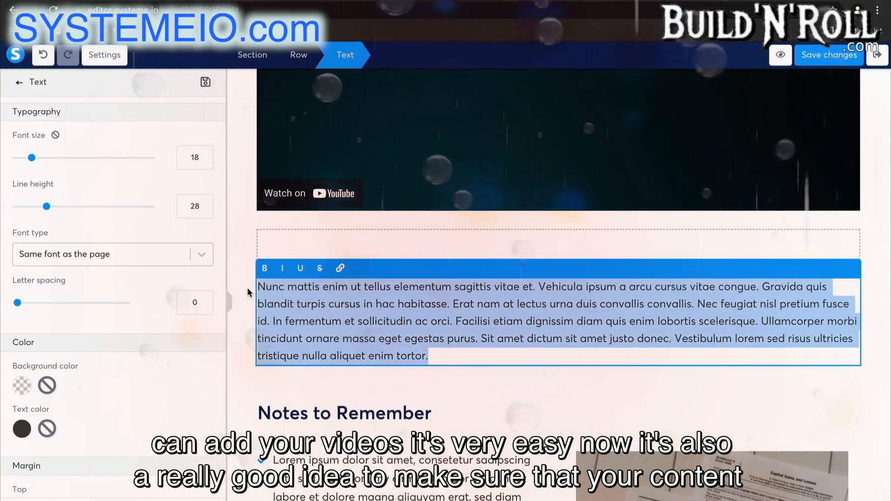
pyautogui.press('Delete')
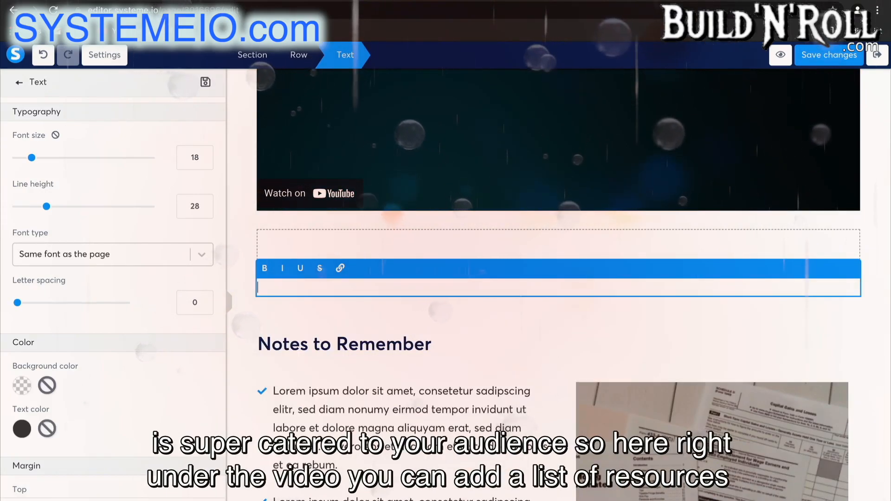
pyautogui.write('Resources')
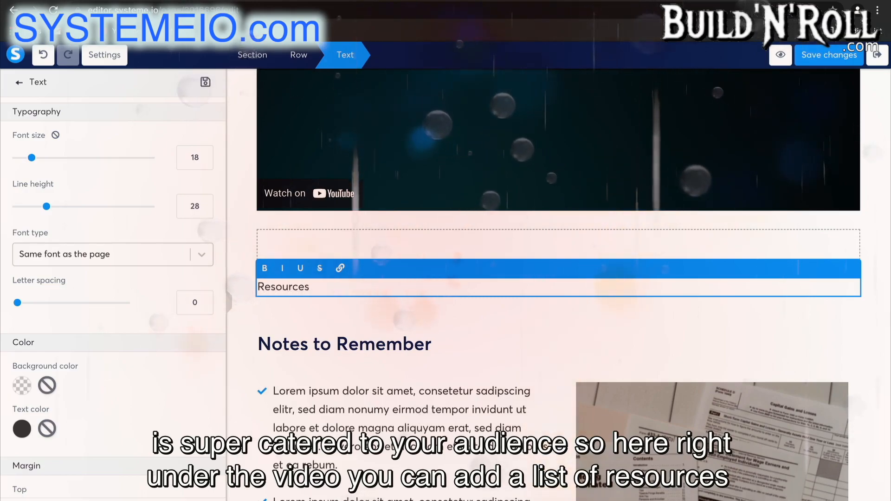
pyautogui.write(':')
pyautogui.click(340, 310)
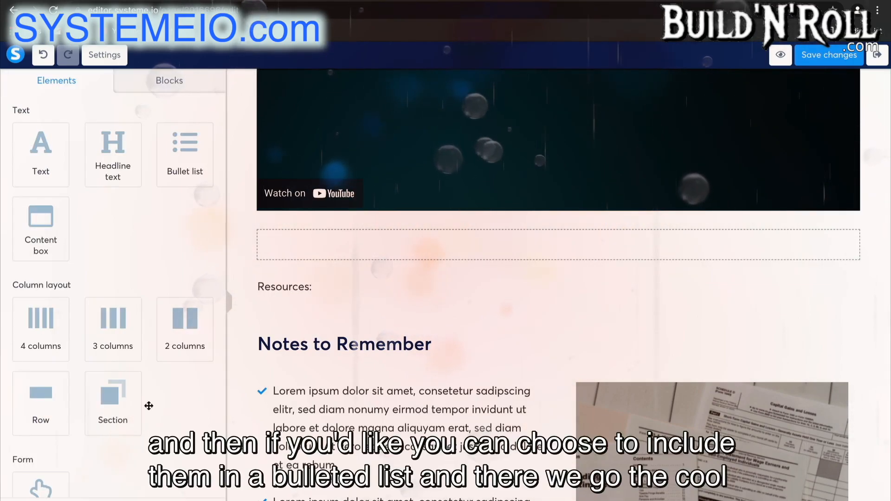
# Add a bullet list directly below the "Resources:" text
pyautogui.scroll(-4, 151, 417)
pyautogui.scroll(3, 151, 416)
pyautogui.scroll(3, 151, 417)
pyautogui.moveTo(185, 171); pyautogui.dragTo(298, 294)
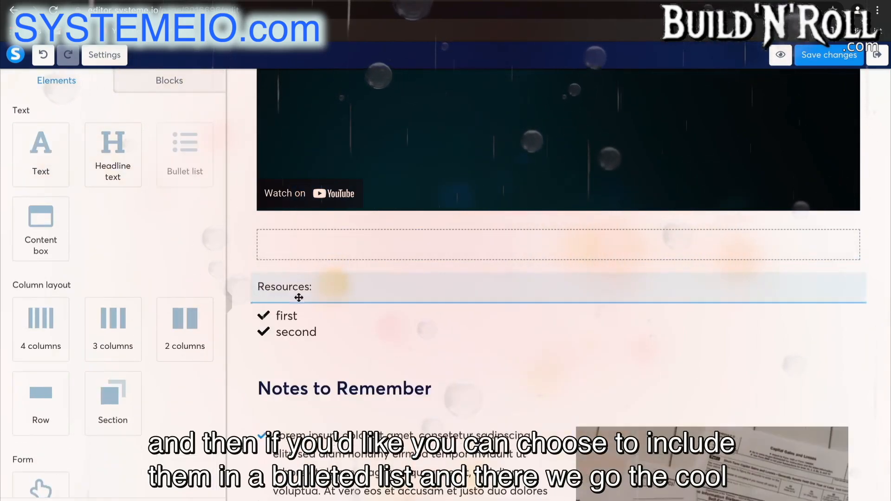
# Set the icon color of the new bullet list to the default orange, F5A623
pyautogui.click(284, 317)
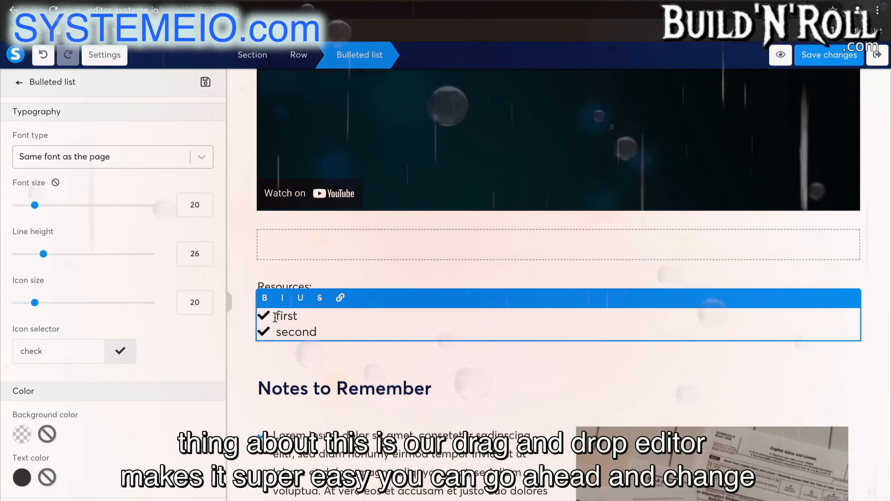
pyautogui.scroll(-4, 114, 426)
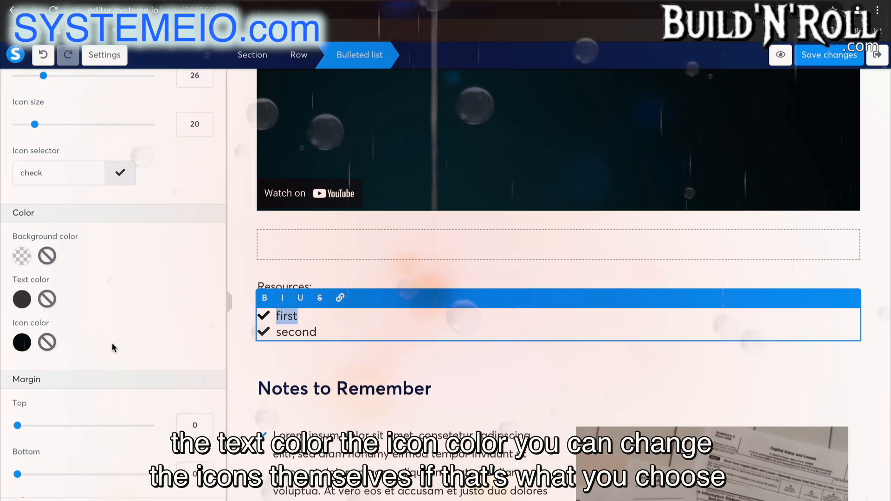
pyautogui.scroll(-4, 112, 344)
pyautogui.scroll(4, 112, 343)
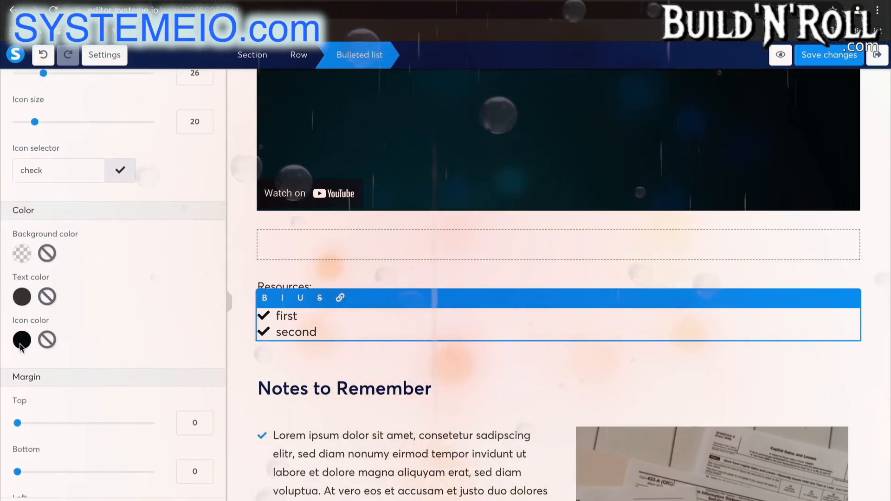
pyautogui.click(22, 340)
pyautogui.click(110, 451)
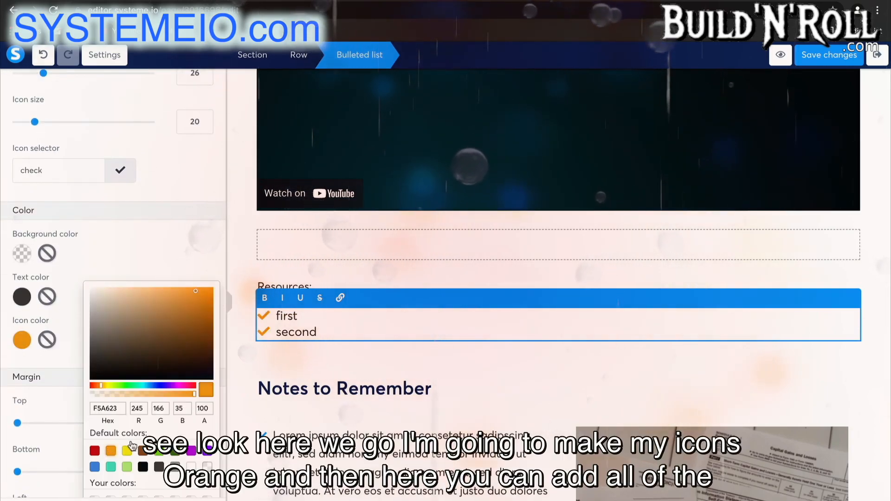
pyautogui.click(354, 377)
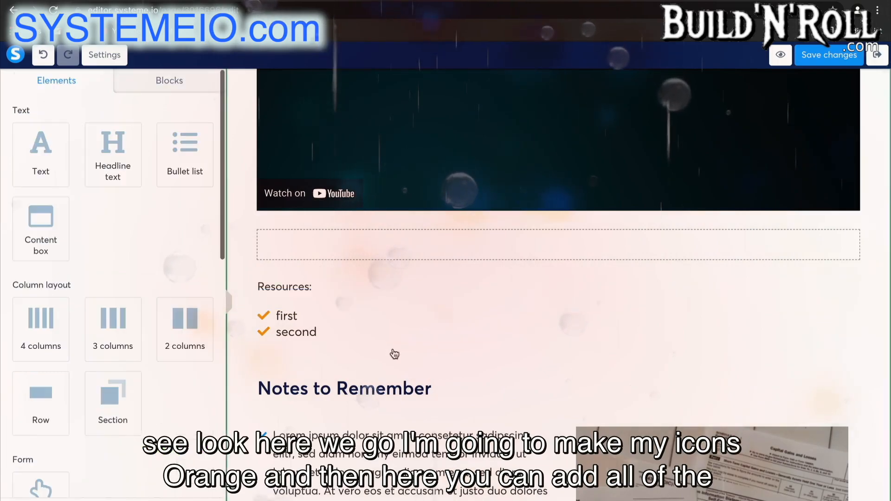
# Save the changes to the first lecture page and exit to the course curriculum
pyautogui.click(317, 324)
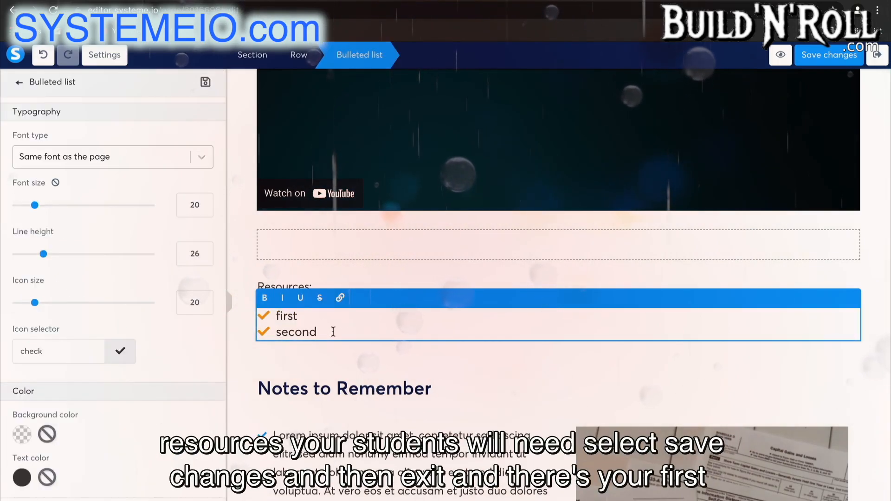
pyautogui.scroll(5, 438, 303)
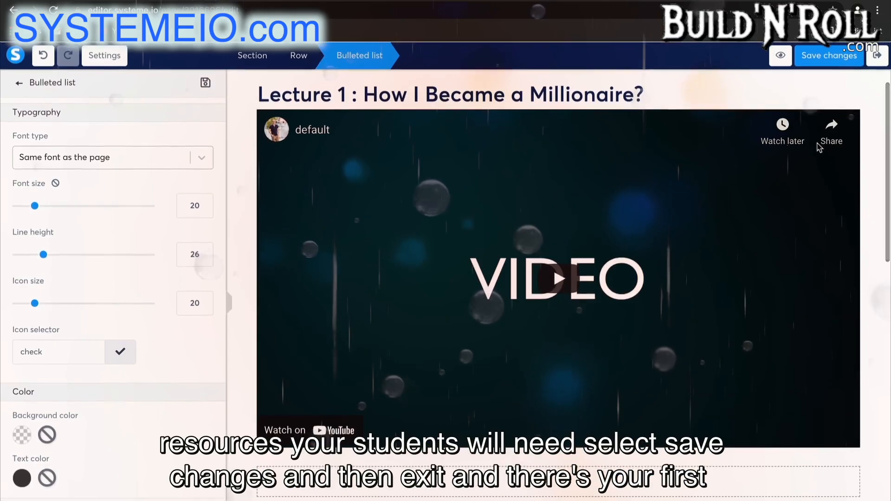
pyautogui.click(834, 62)
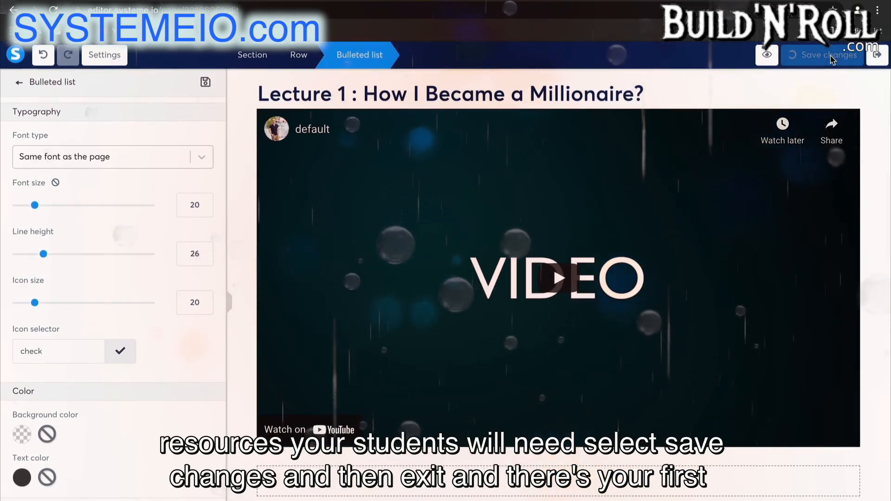
pyautogui.click(876, 58)
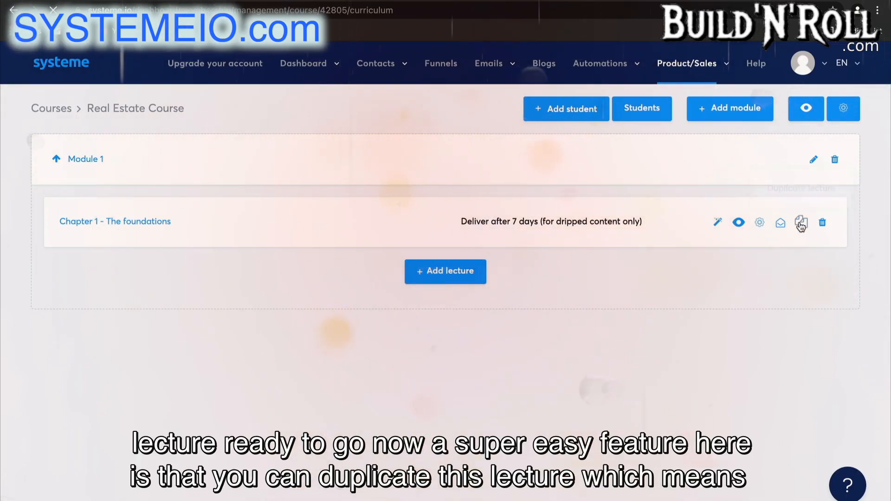
# Duplicate the "Chapter 1 - The foundations" lecture and open the copy's page for editing
pyautogui.click(802, 223)
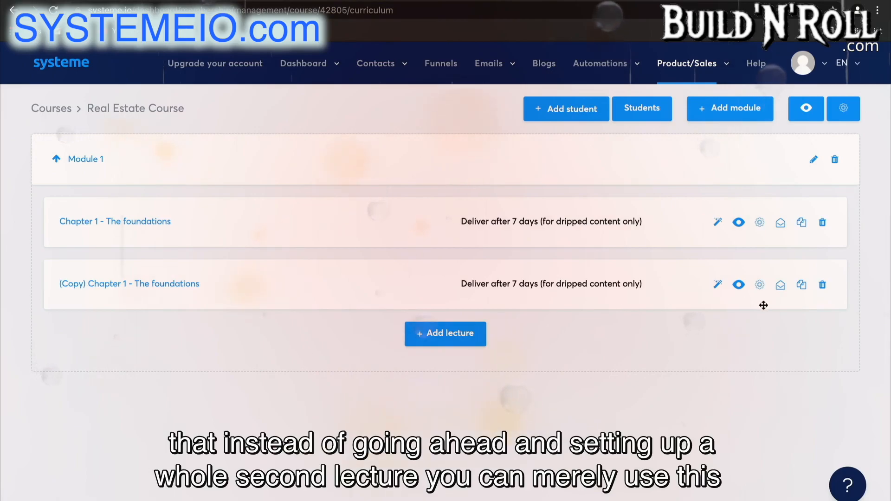
pyautogui.click(716, 287)
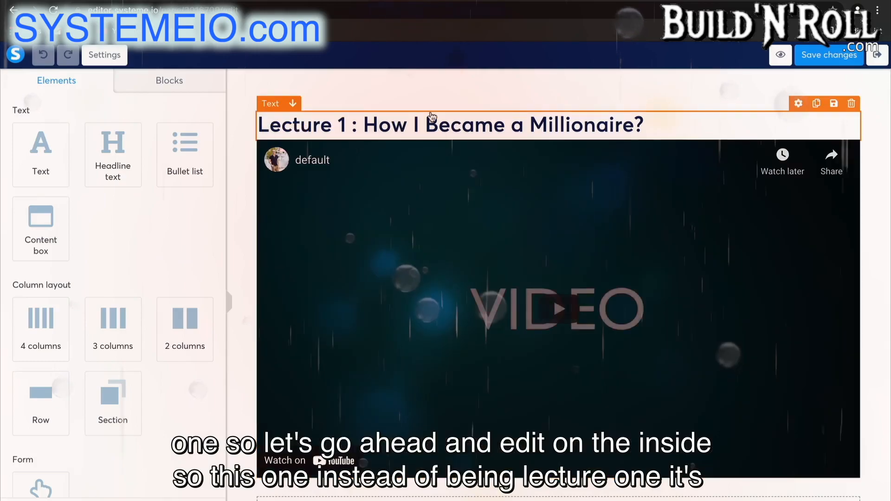
# Change the heading of the copied lecture page to "Lecture 2 : How You Can Become a Millionaire?"
pyautogui.click(368, 132)
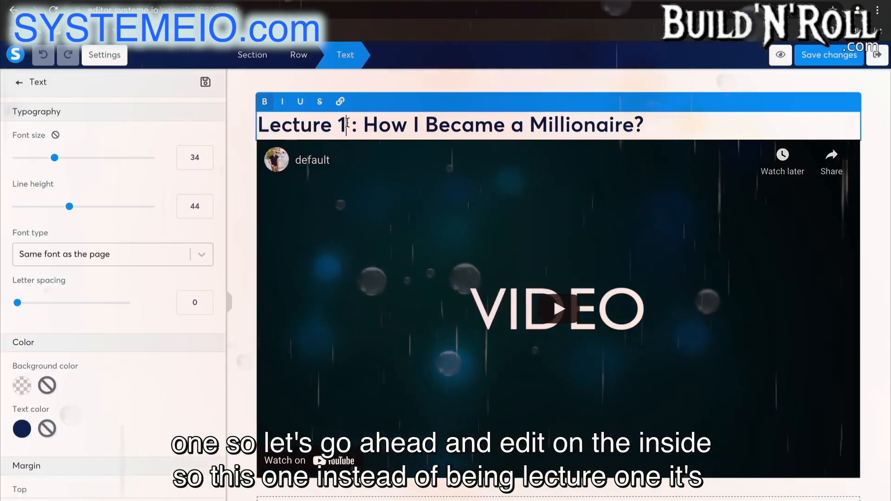
pyautogui.press('BackSpace')
pyautogui.write('2')
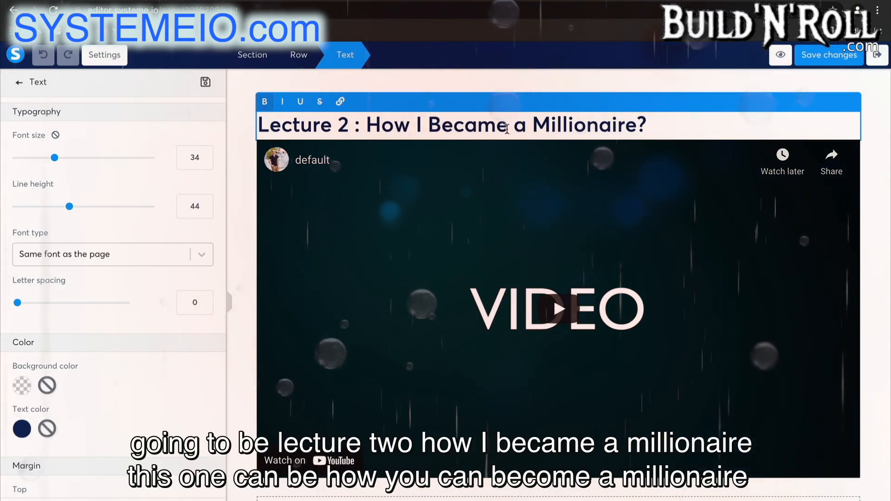
pyautogui.click(422, 125)
pyautogui.press('BackSpace')
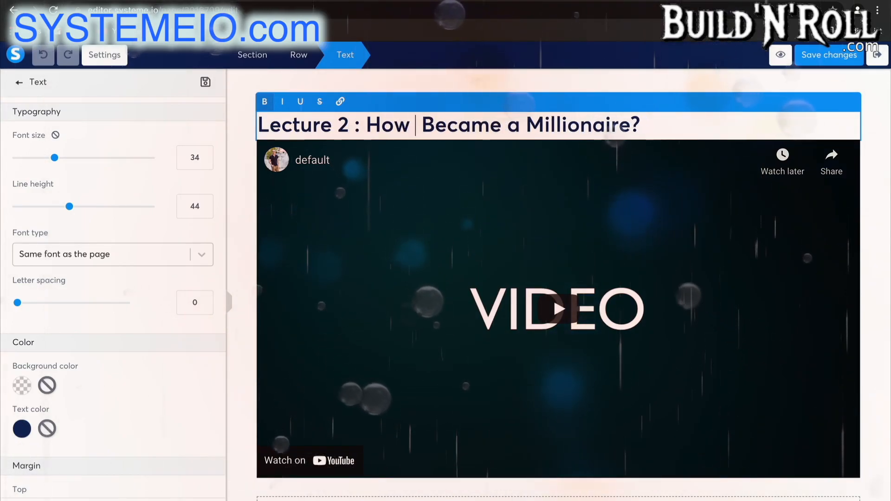
pyautogui.write('You Can')
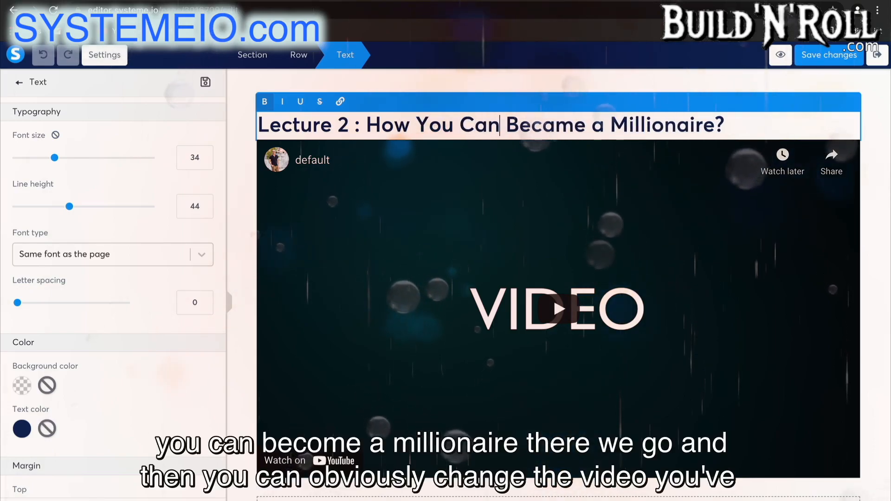
pyautogui.click(556, 125)
pyautogui.press('BackSpace')
pyautogui.write('o')
pyautogui.scroll(-1, 660, 176)
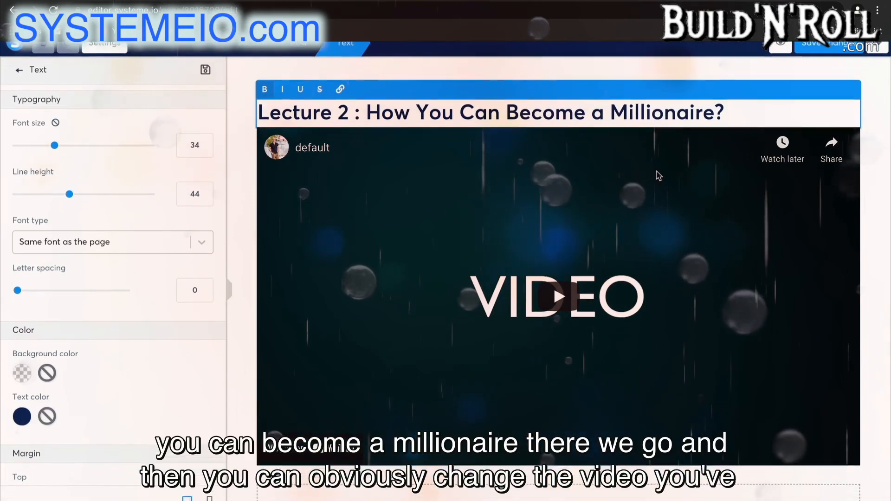
# Save the second lecture page and return to the course curriculum
pyautogui.click(662, 360)
pyautogui.scroll(-4, 662, 364)
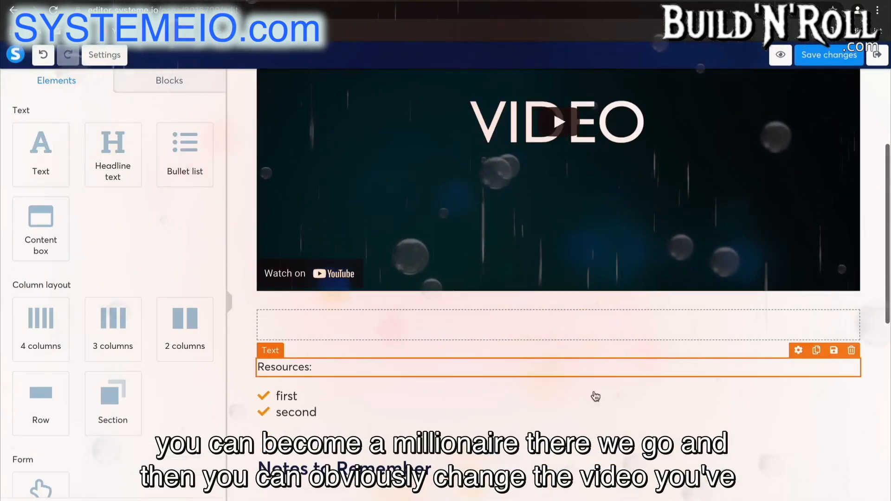
pyautogui.scroll(2, 753, 168)
pyautogui.scroll(2, 754, 167)
pyautogui.click(821, 55)
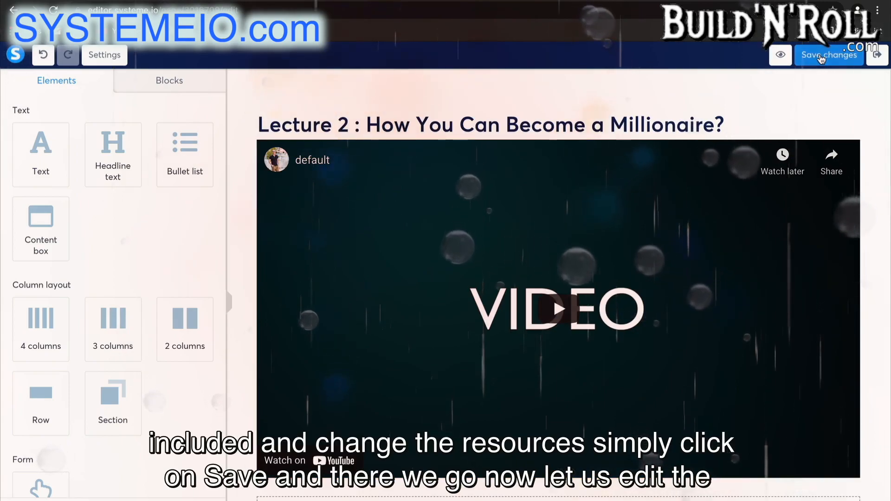
pyautogui.click(877, 65)
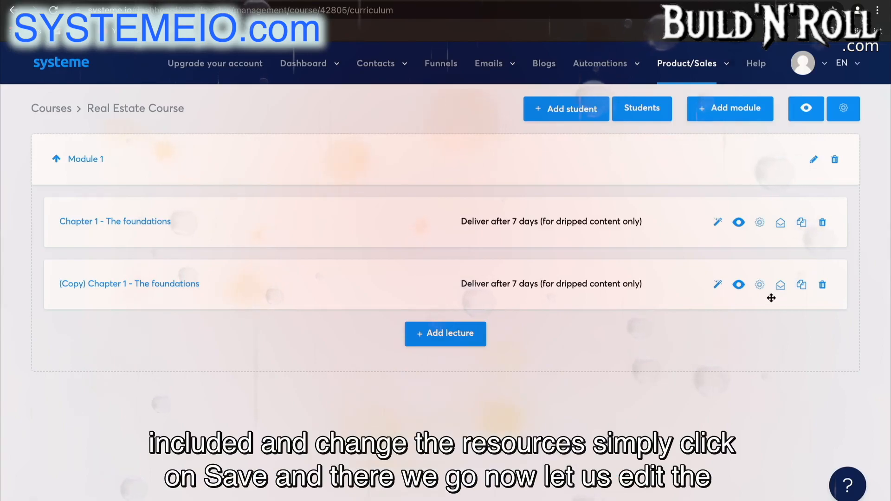
# Rename the copied lecture to "Chapter 2 - The next step", removing the "(Copy)" prefix, and save it
pyautogui.click(760, 286)
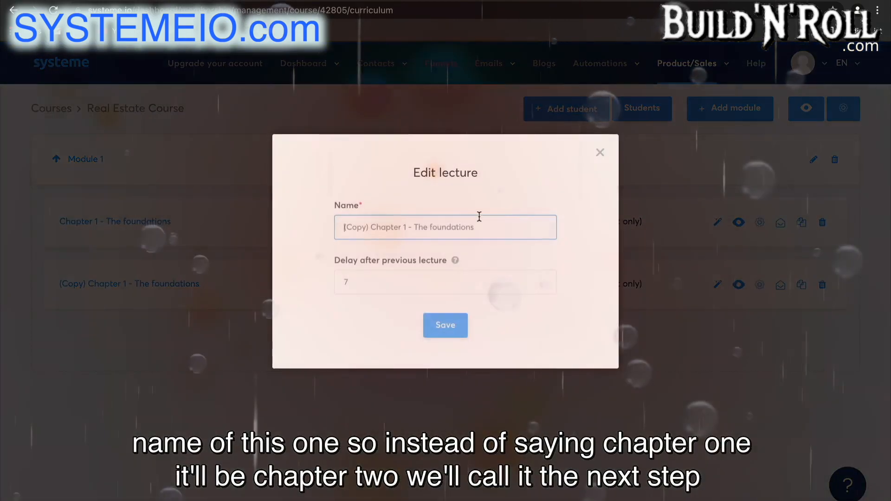
pyautogui.click(407, 226)
pyautogui.press('BackSpace')
pyautogui.write('2')
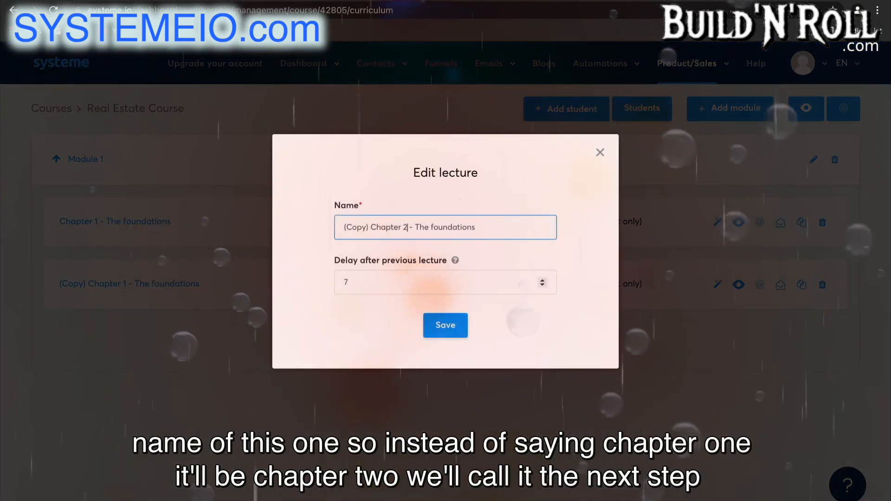
pyautogui.moveTo(537, 227); pyautogui.dragTo(433, 226)
pyautogui.press('BackSpace')
pyautogui.write('ne')
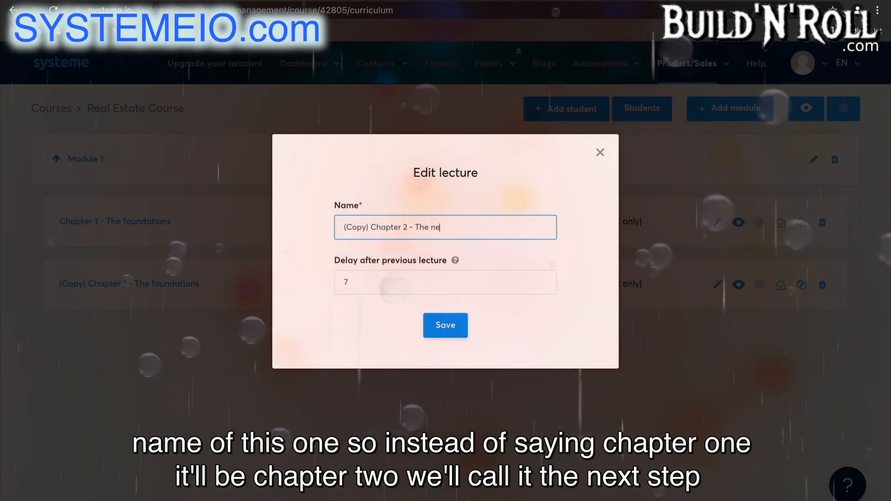
pyautogui.write('xt step')
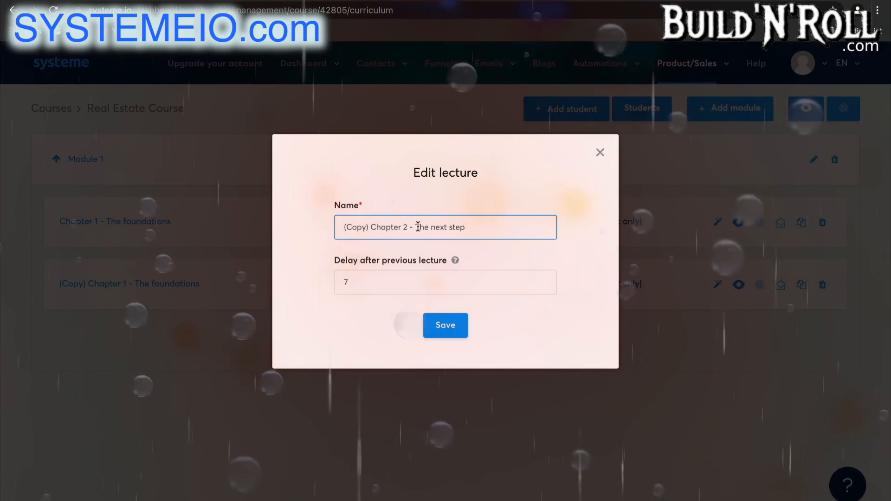
pyautogui.moveTo(373, 225); pyautogui.dragTo(344, 227)
pyautogui.press('BackSpace')
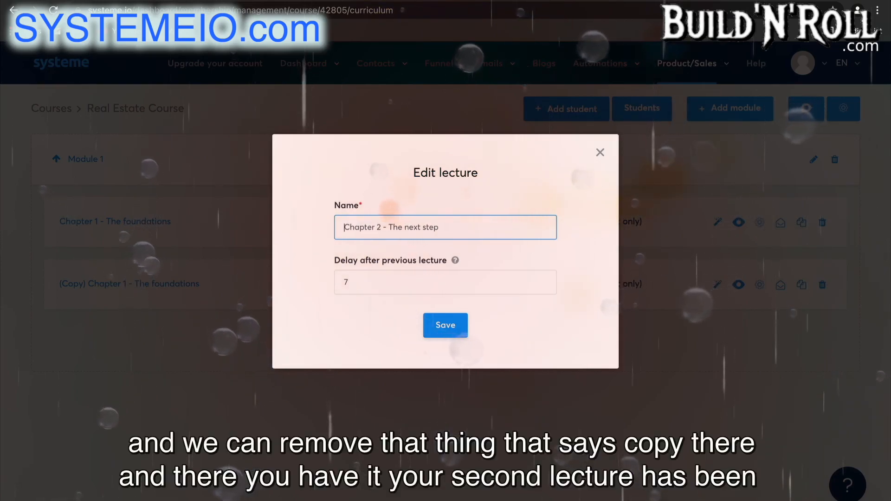
pyautogui.click(446, 331)
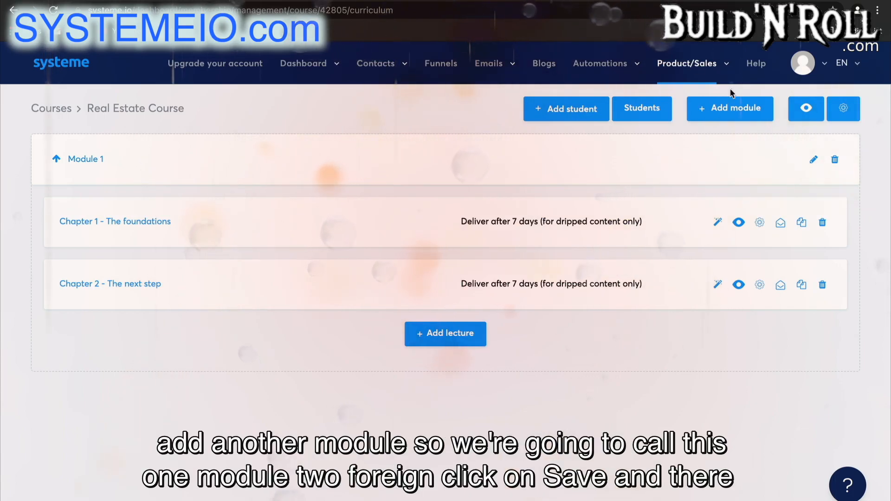
# Add a second module named "Module 2" to the Real Estate Course and save it
pyautogui.click(743, 108)
pyautogui.write('Module ')
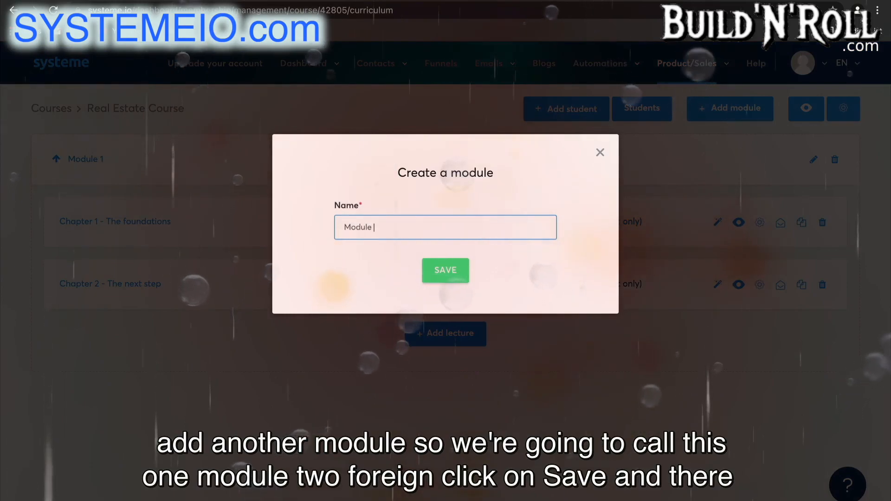
pyautogui.write('2')
pyautogui.click(436, 268)
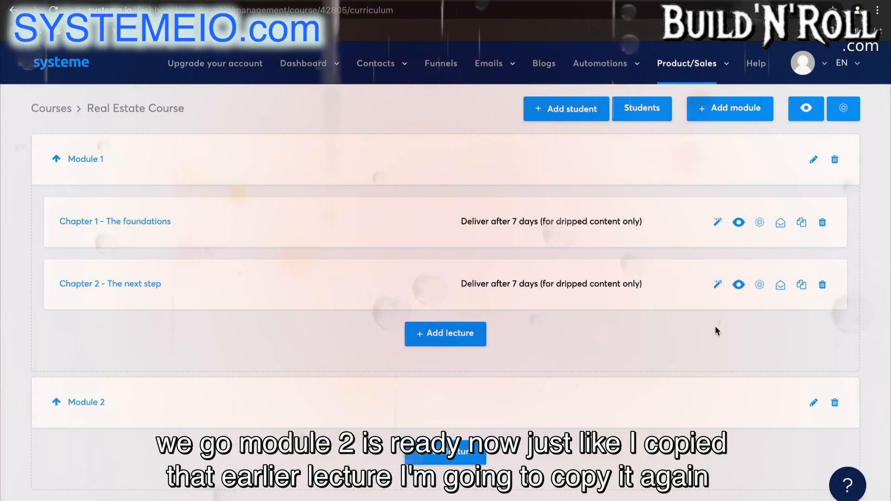
# Duplicate the "Chapter 2 - The next step" lecture and move the copy from Module 1 into Module 2
pyautogui.click(803, 286)
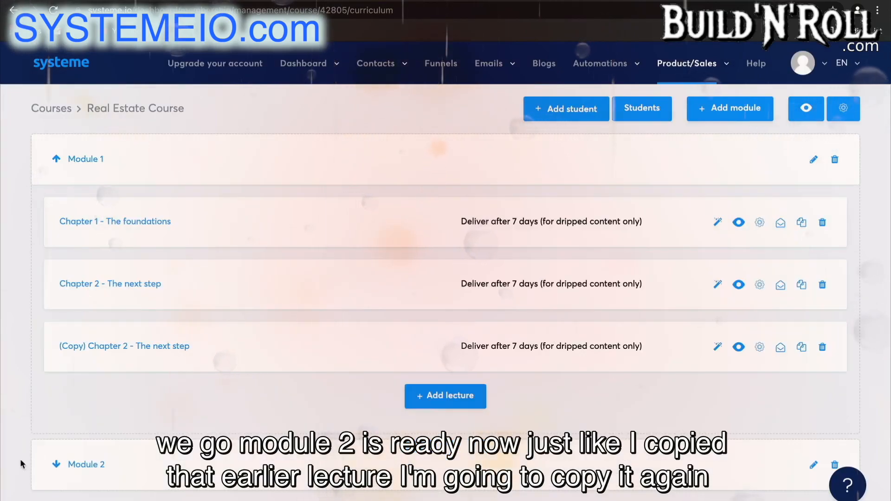
pyautogui.click(58, 463)
pyautogui.scroll(-1, 186, 372)
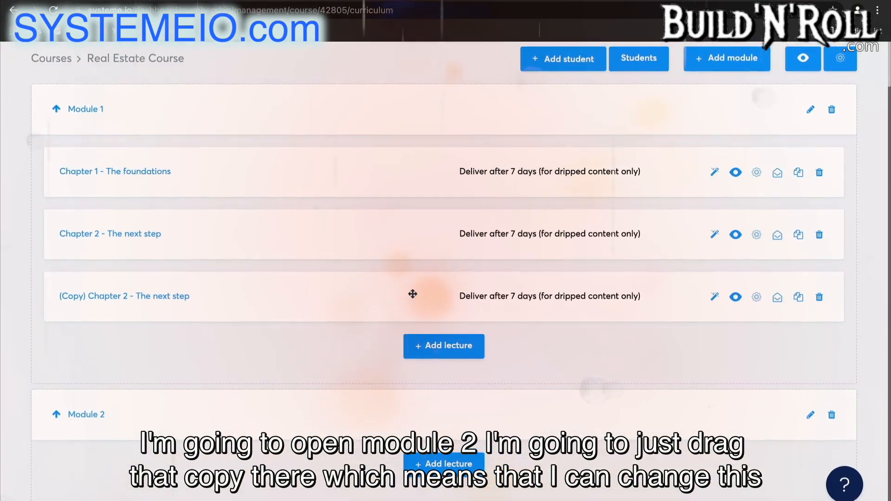
pyautogui.moveTo(530, 301); pyautogui.dragTo(527, 434)
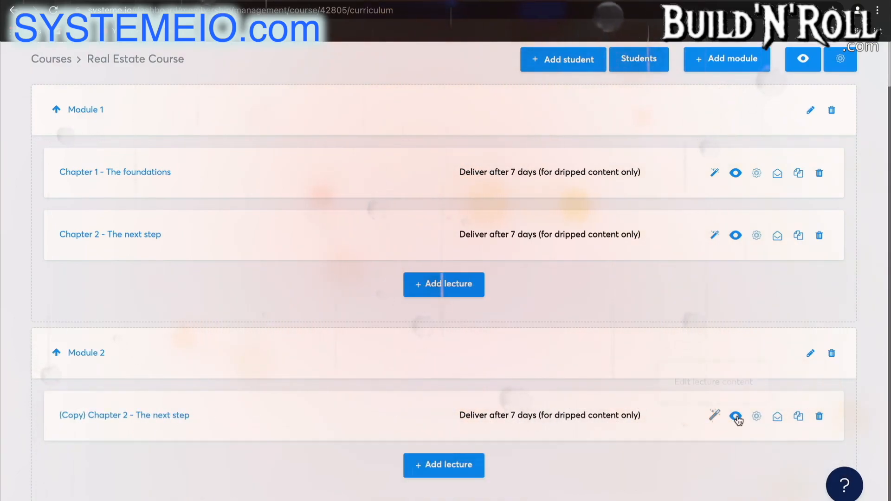
# Review and save the name and delay settings of the copied lecture in Module 2, and expand that module again
pyautogui.click(758, 416)
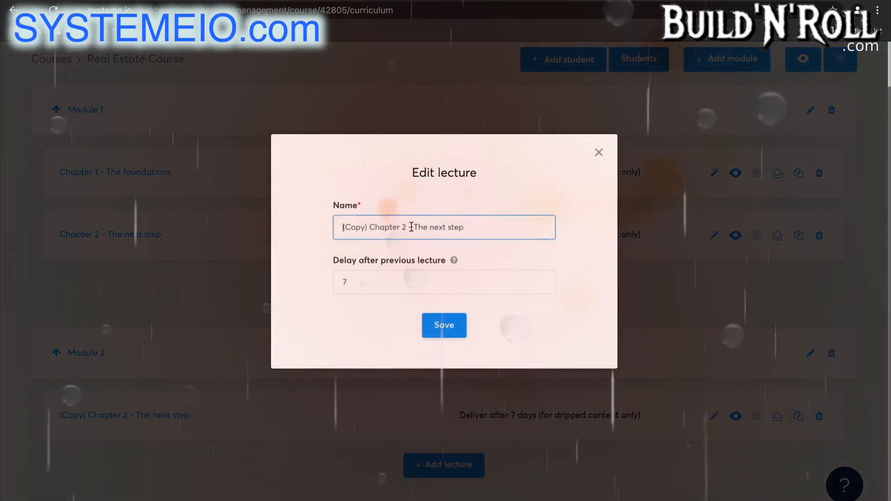
pyautogui.click(449, 332)
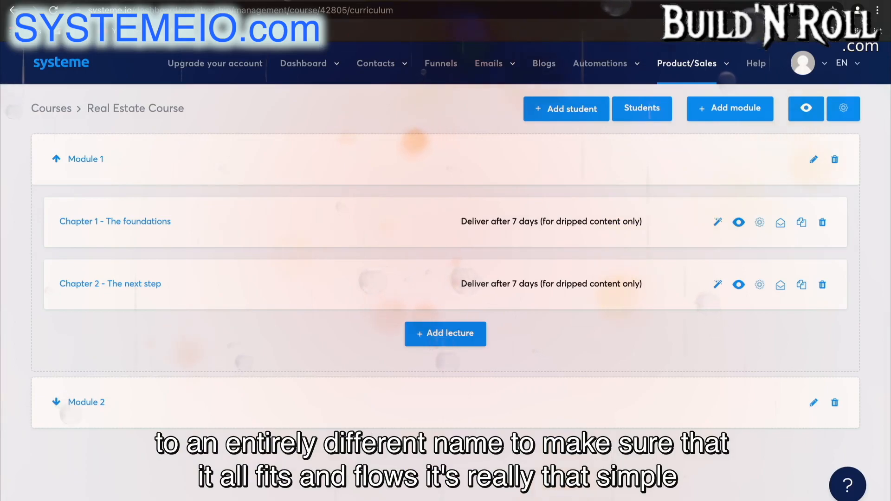
pyautogui.click(58, 403)
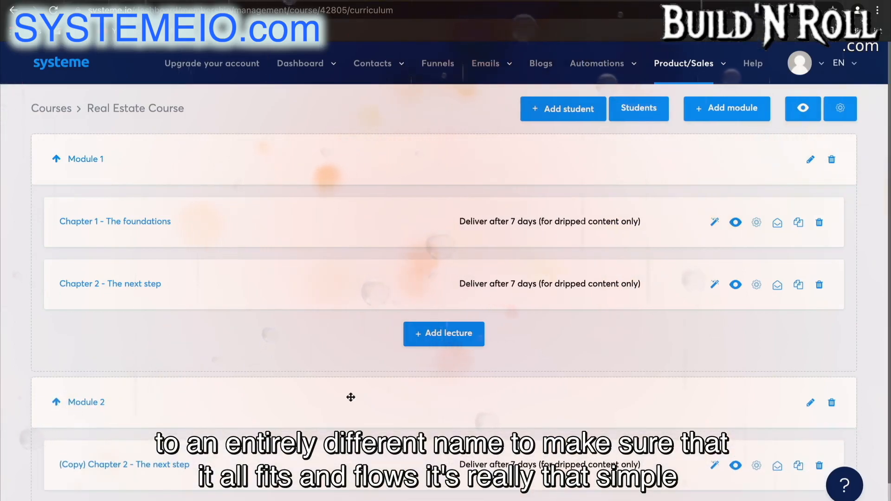